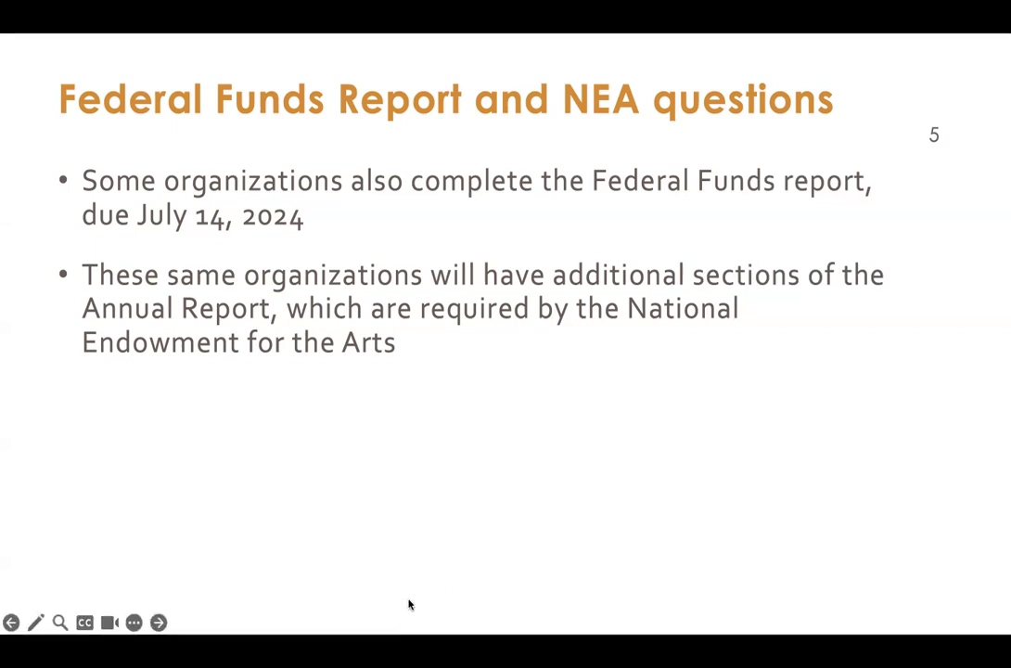
Step: Switch to the grants management system in the browser and open the organization profile from its home page
key("alt+Tab")
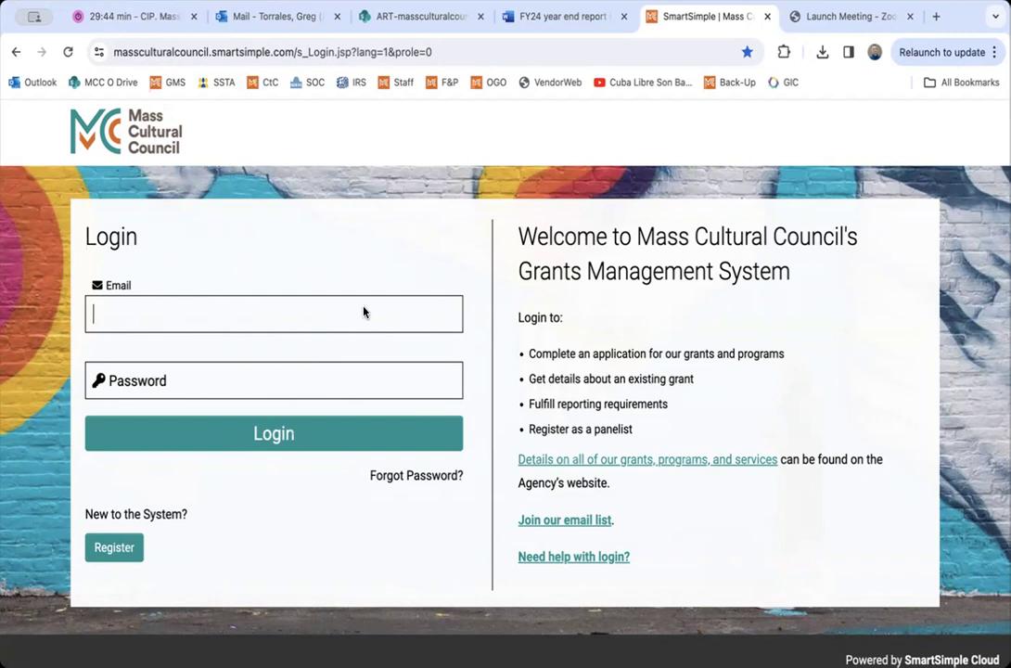
left_click(323, 377)
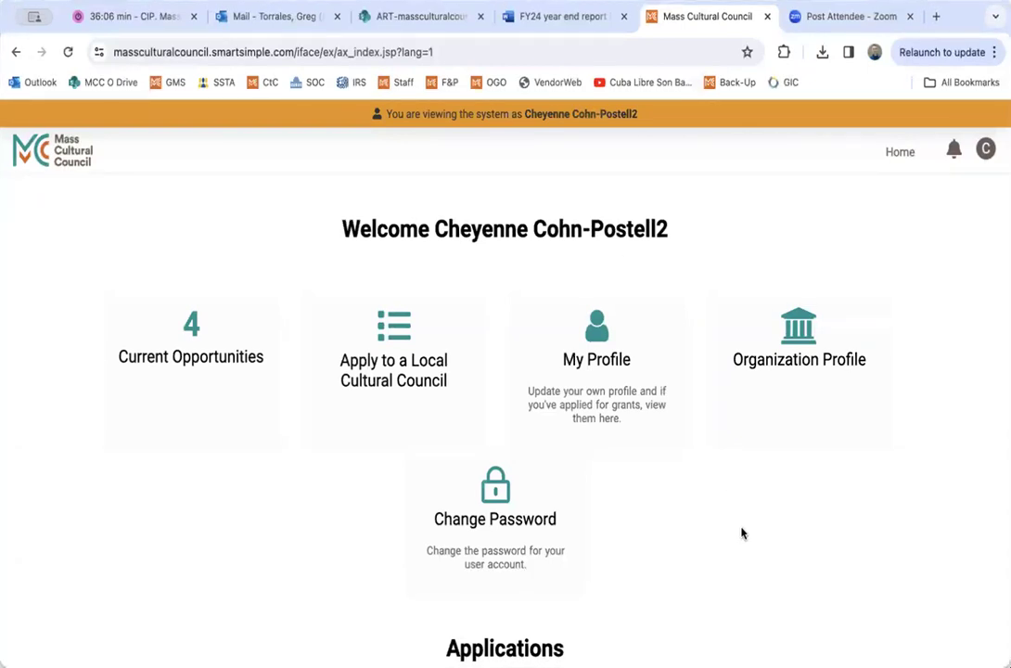
left_click(793, 374)
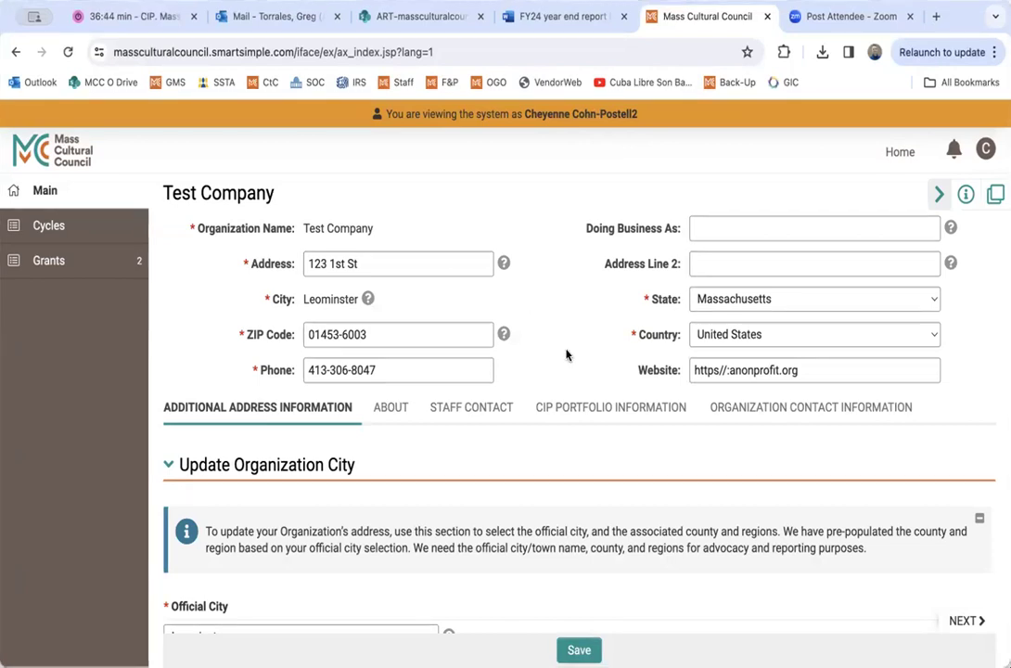
Step: In the additional address information, set Different Mailing Address to Yes and look over the mailing address fields it adds
scroll(579, 510, "down", 2)
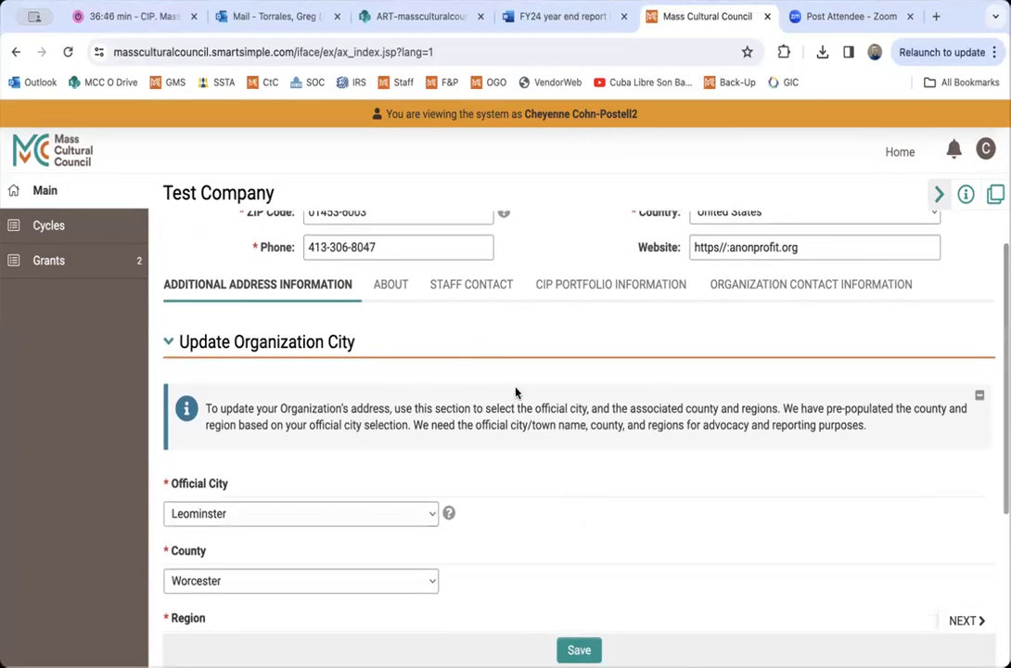
scroll(517, 392, "up", 2)
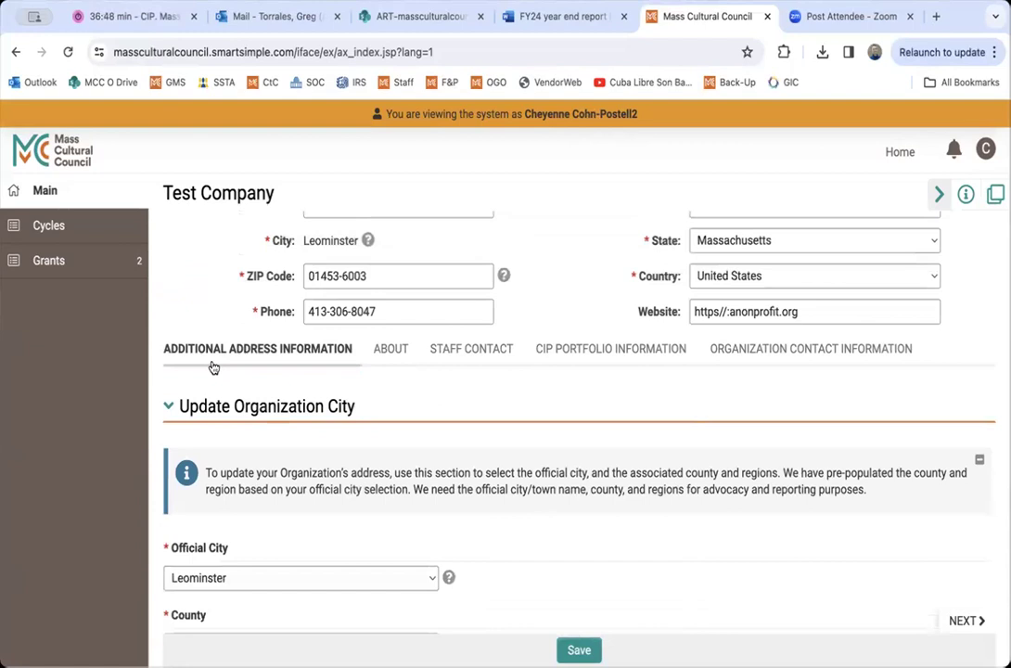
scroll(568, 436, "down", 4)
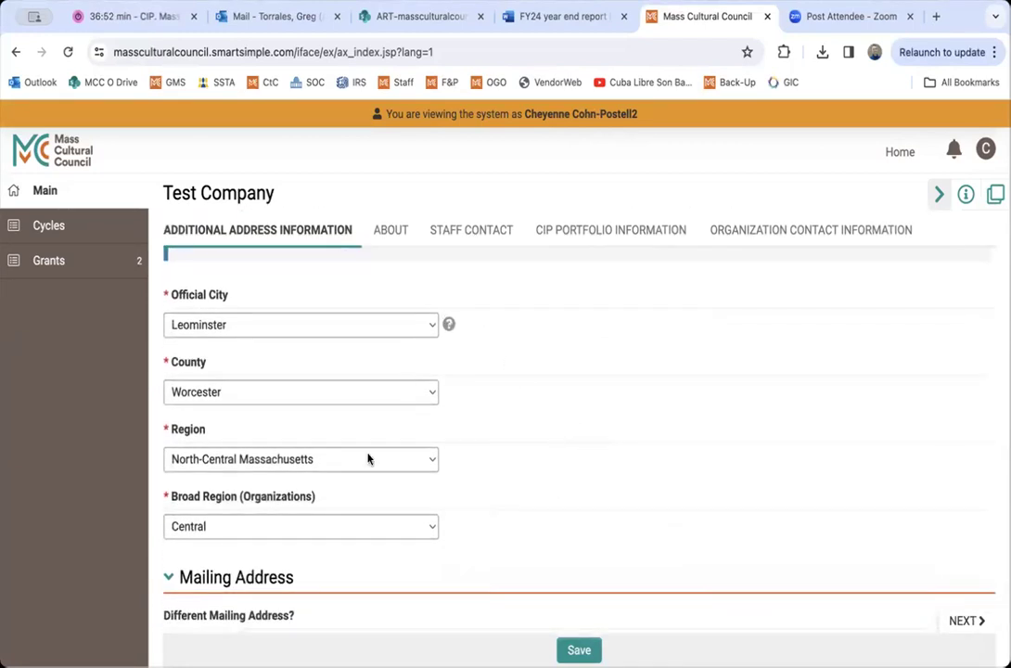
scroll(580, 496, "down", 1)
scroll(580, 499, "down", 1)
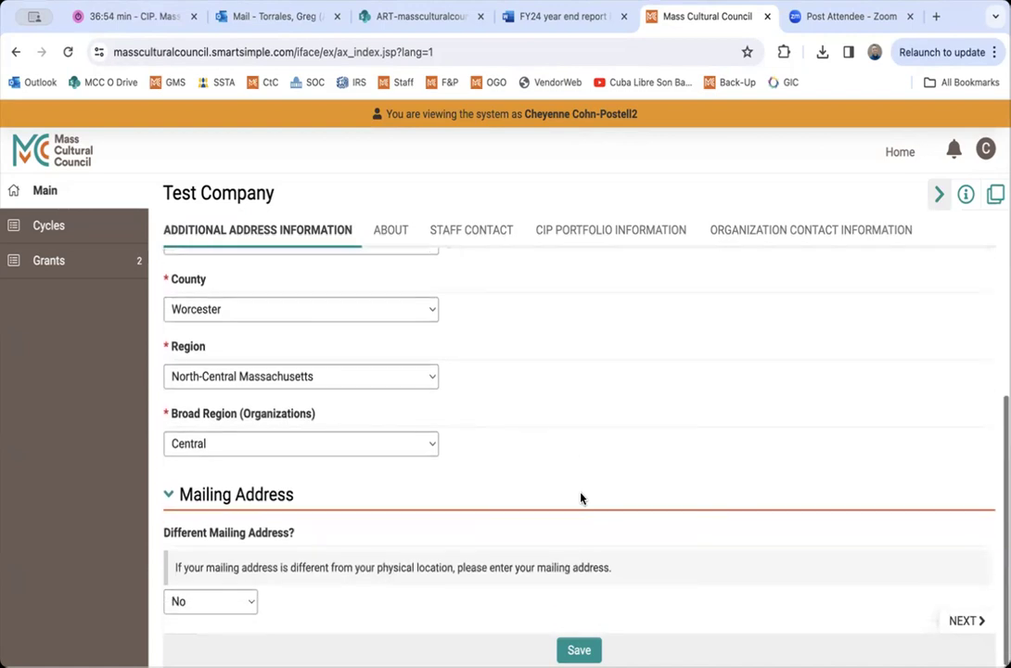
left_click(252, 601)
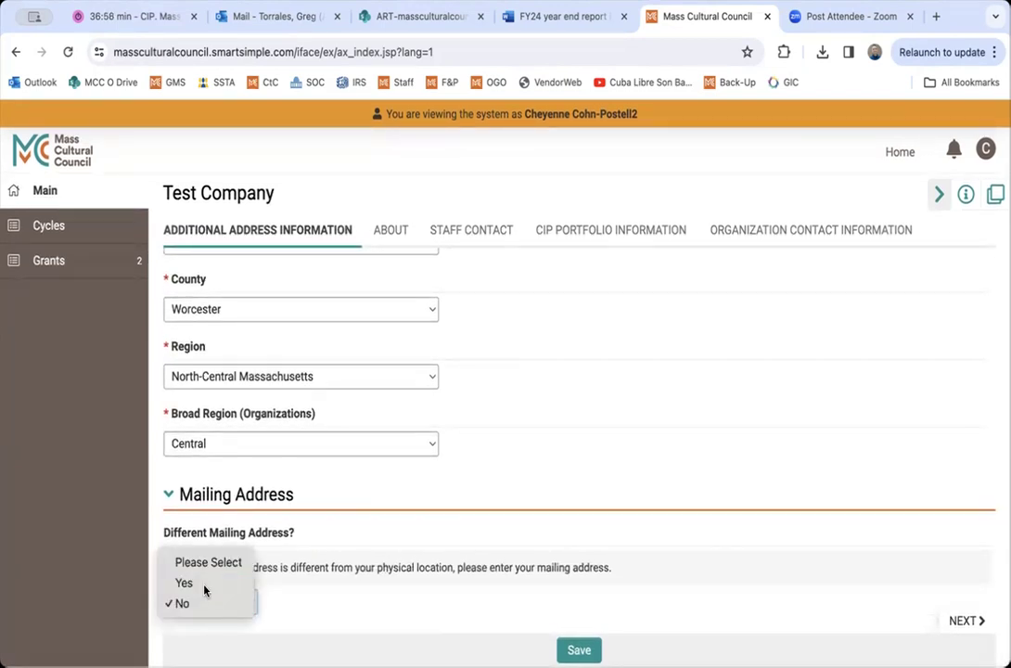
left_click(204, 594)
scroll(376, 559, "down", 5)
scroll(377, 559, "down", 5)
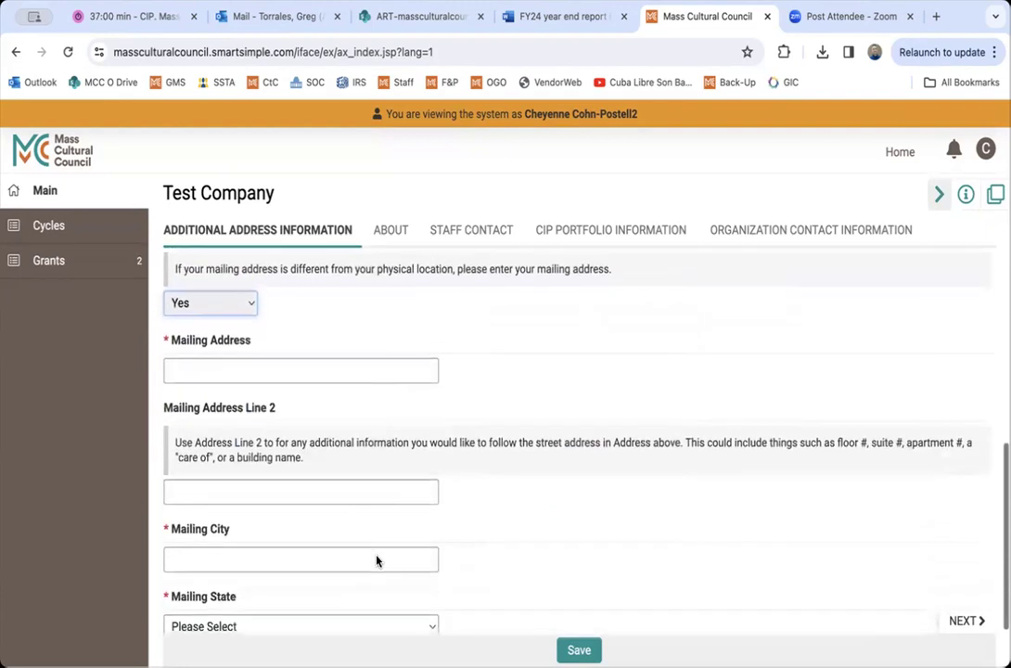
scroll(376, 559, "up", 5)
scroll(377, 559, "up", 3)
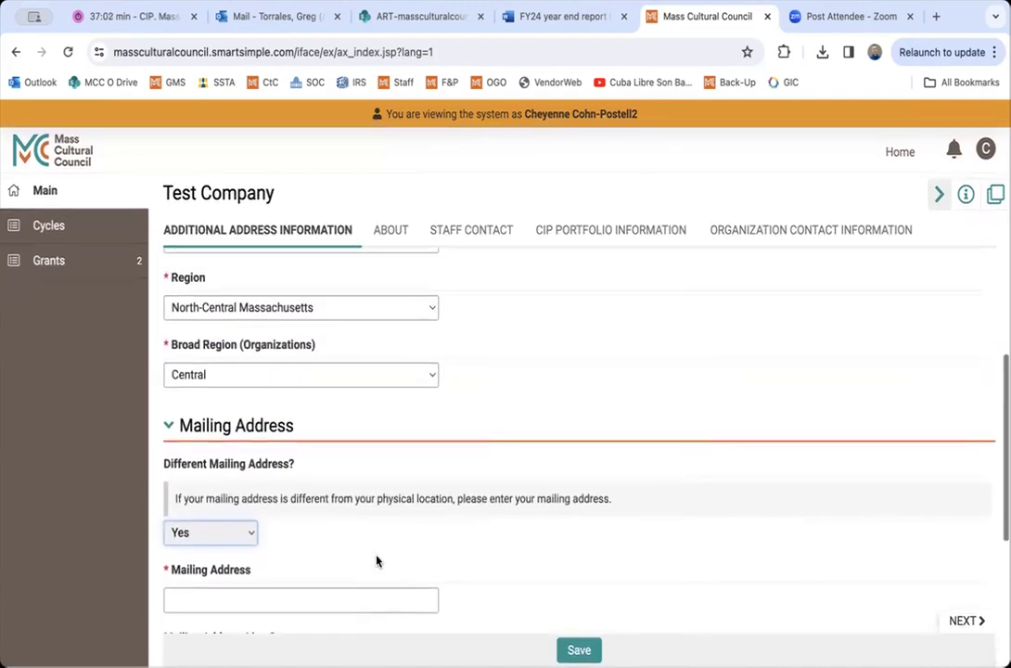
Step: Review the organization's About section, covering the mission statement, contact and social media details, and tax and contracting information
left_click(388, 232)
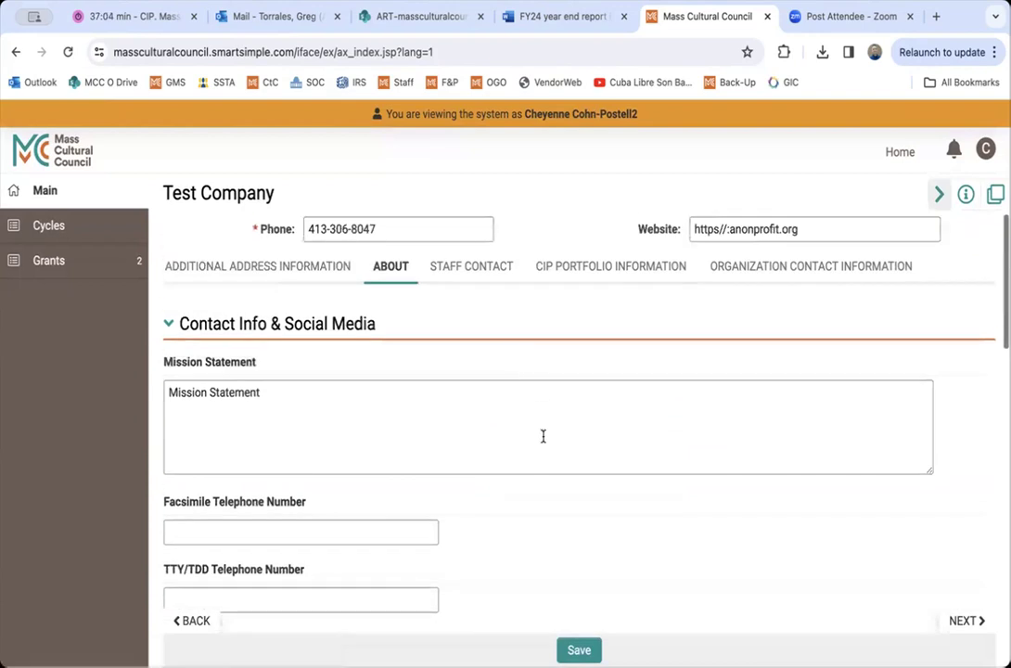
left_click(512, 423)
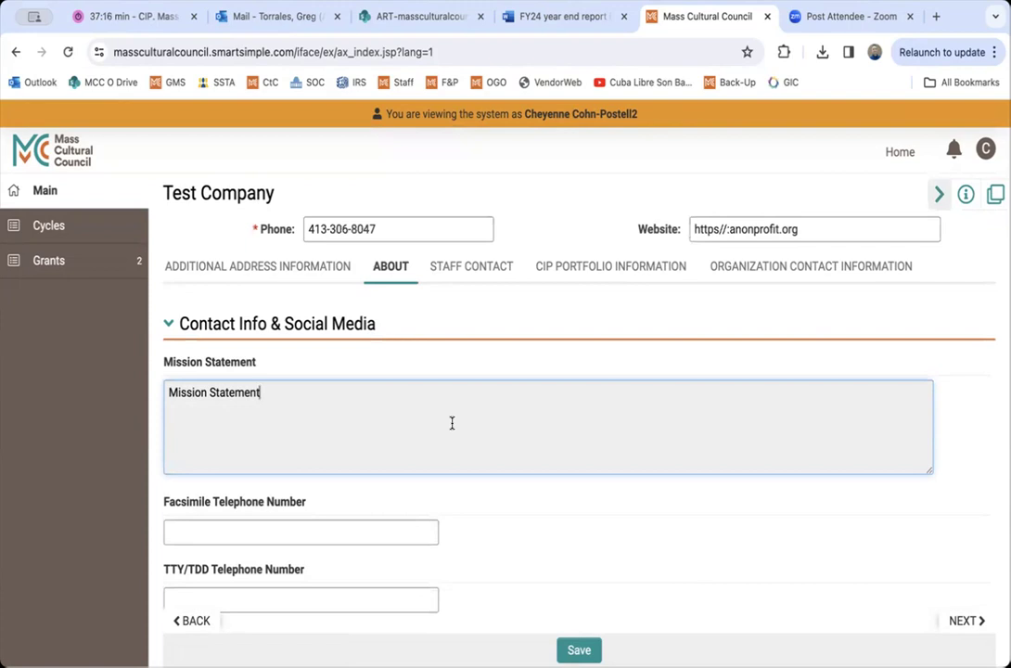
scroll(575, 490, "up", 1)
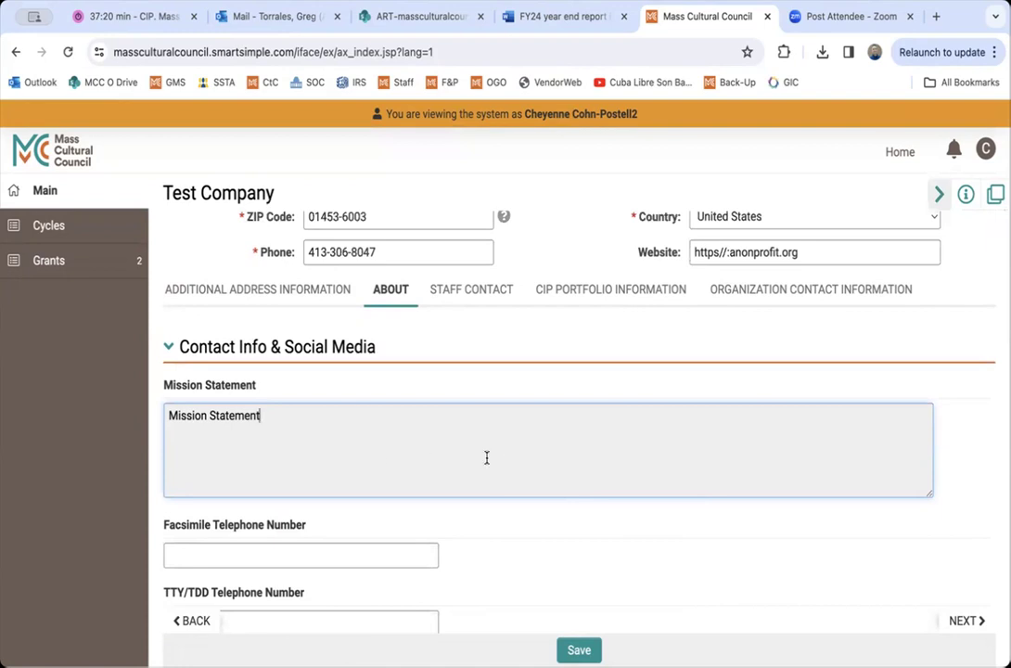
scroll(555, 581, "down", 3)
scroll(555, 580, "down", 5)
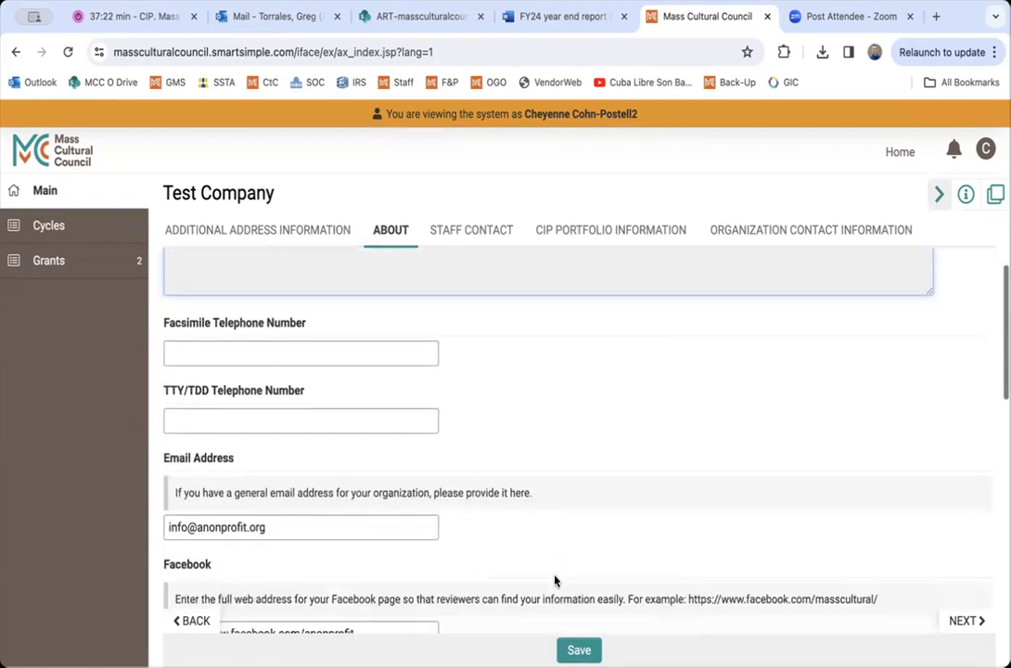
scroll(555, 580, "down", 6)
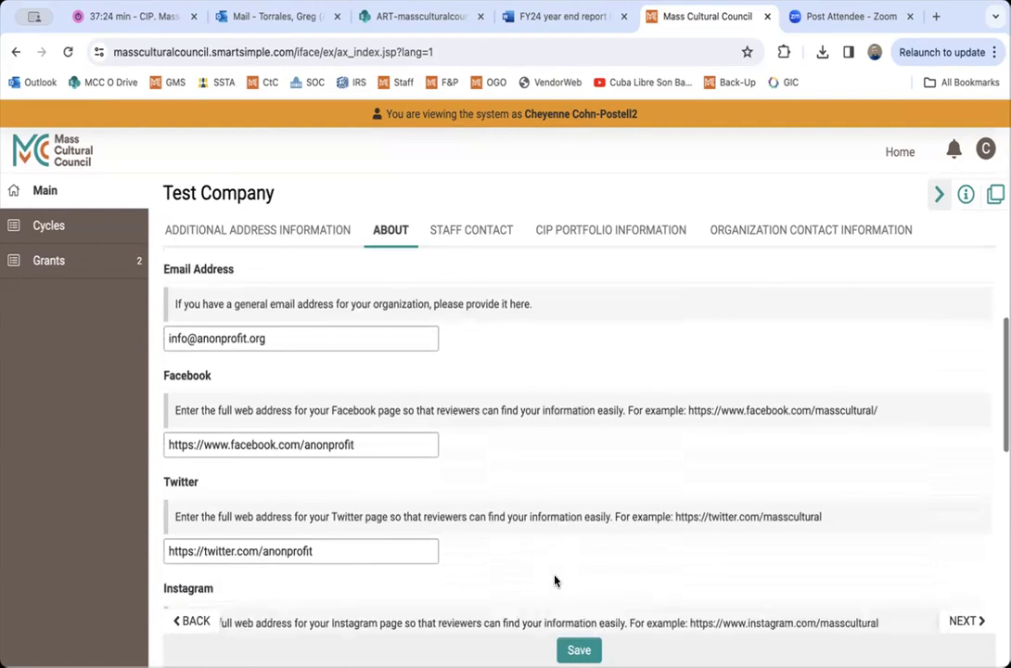
scroll(555, 580, "down", 8)
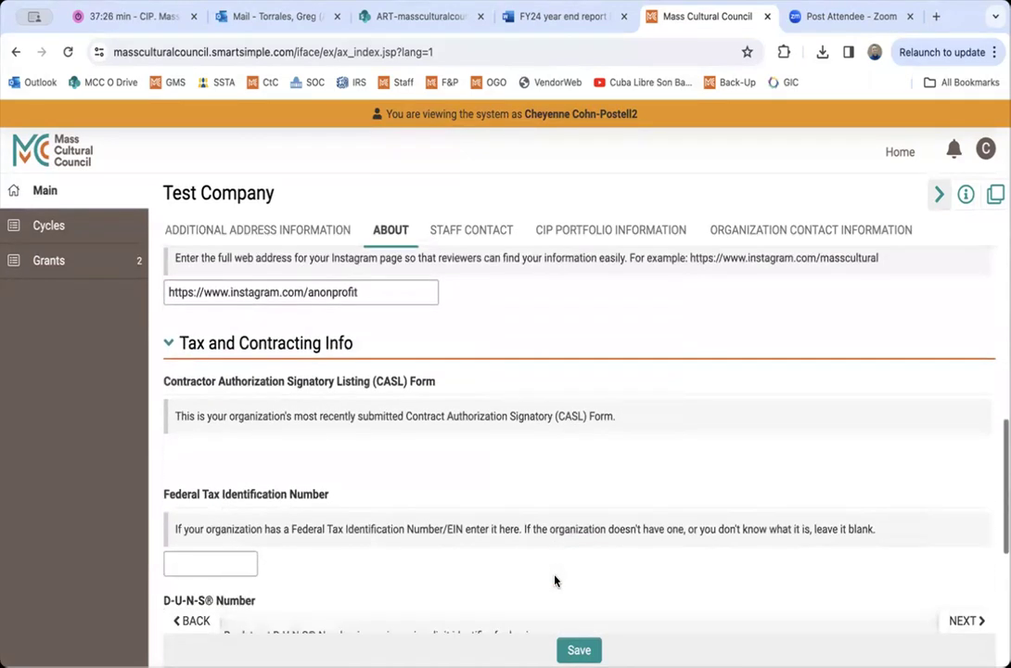
scroll(555, 580, "down", 3)
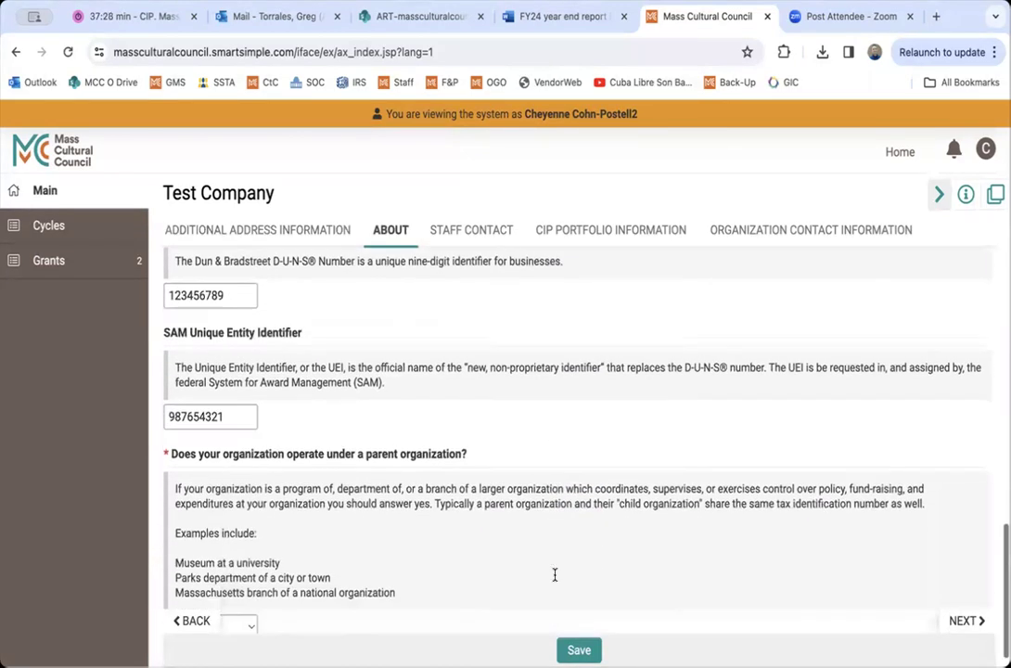
scroll(587, 473, "up", 3)
scroll(599, 443, "up", 4)
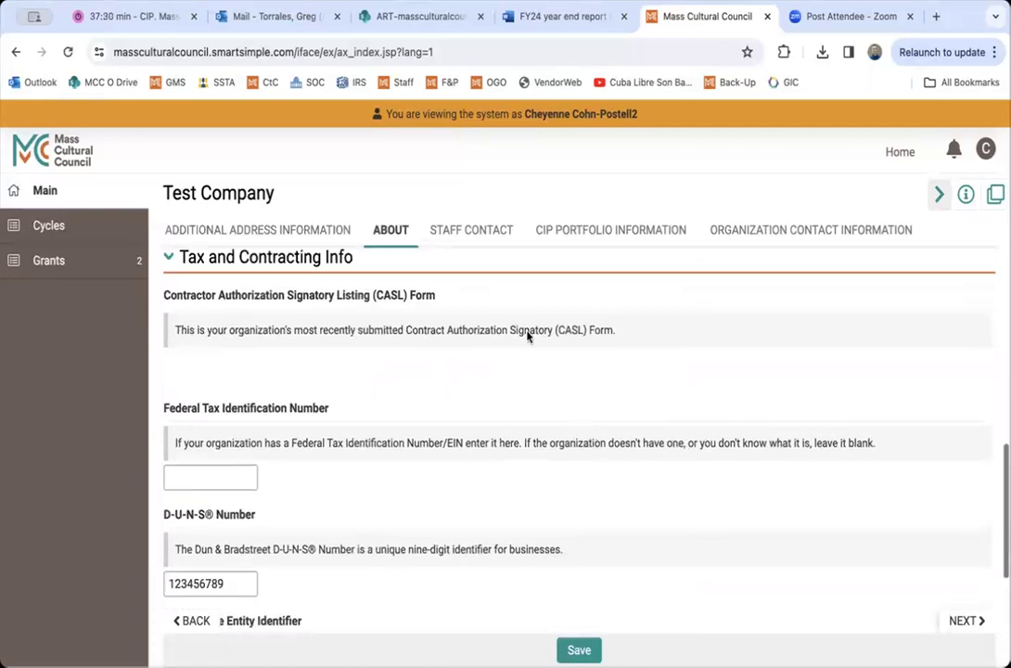
Step: Examine the staff contact details and the CIP portfolio information, including the Annual Required Financial Report section
left_click(485, 243)
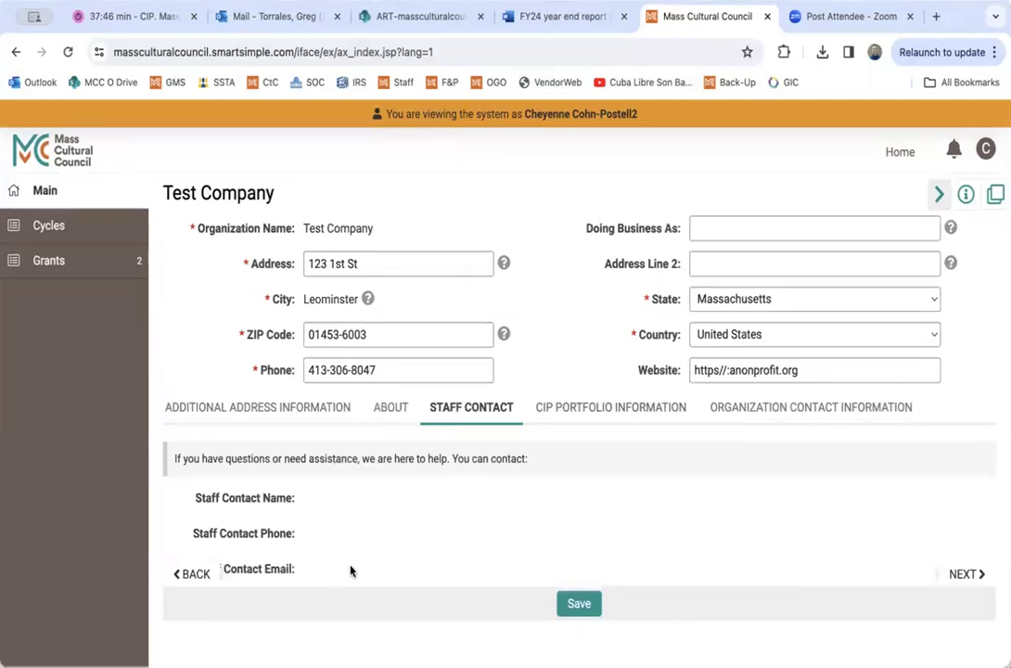
left_click(598, 409)
scroll(608, 454, "down", 2)
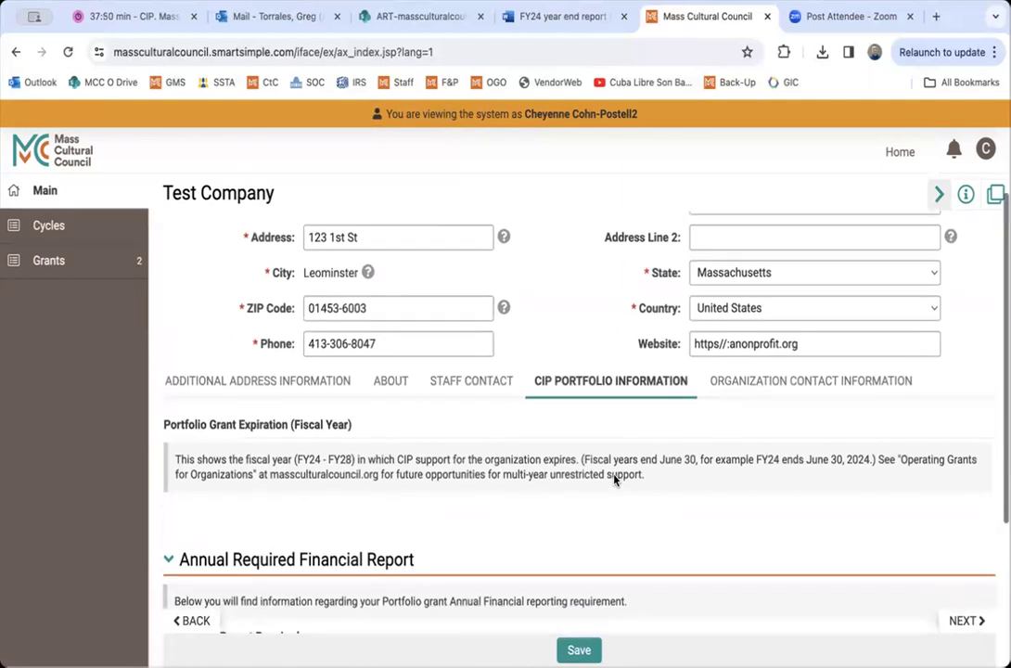
scroll(613, 479, "down", 1)
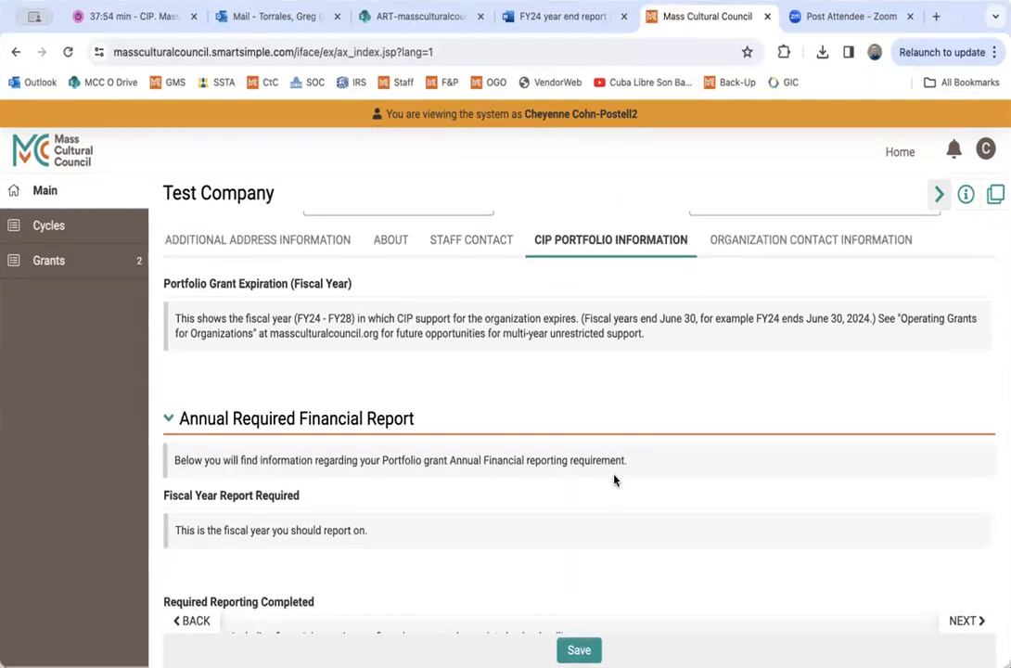
scroll(613, 480, "up", 1)
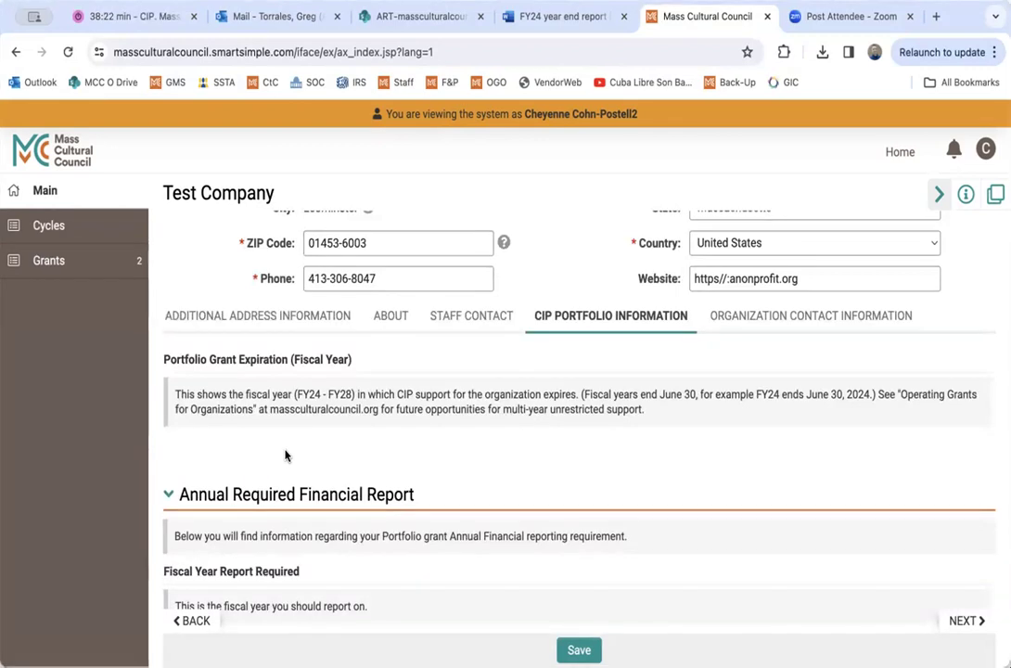
scroll(358, 455, "down", 2)
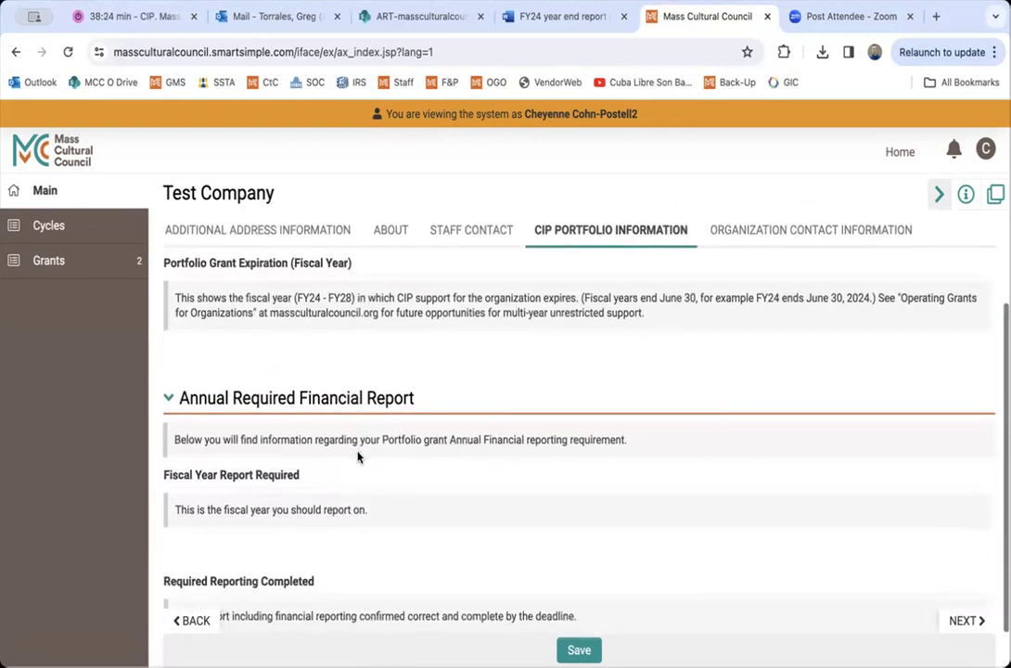
scroll(358, 456, "down", 1)
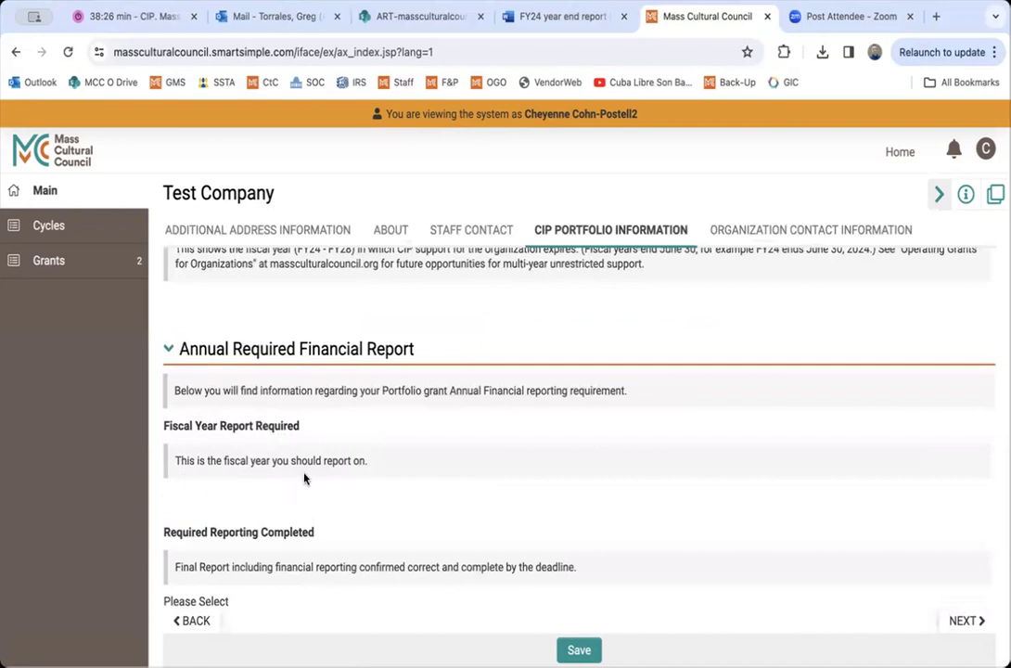
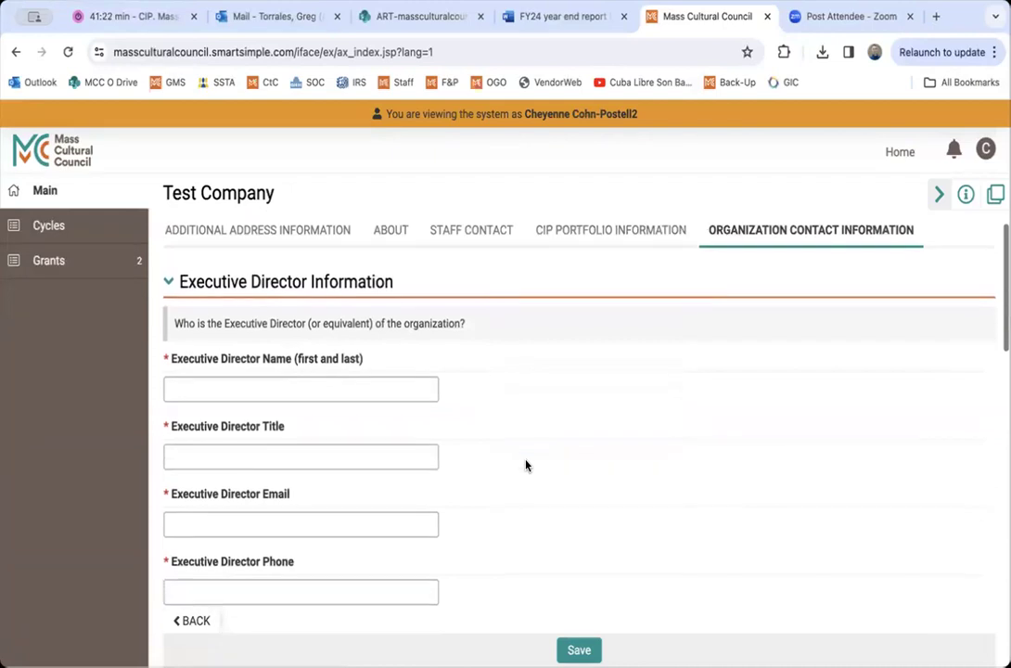
Step: Review the organization's executive director, CIP grant, accessibility, and credit and publicity contact fields
scroll(525, 465, "down", 1)
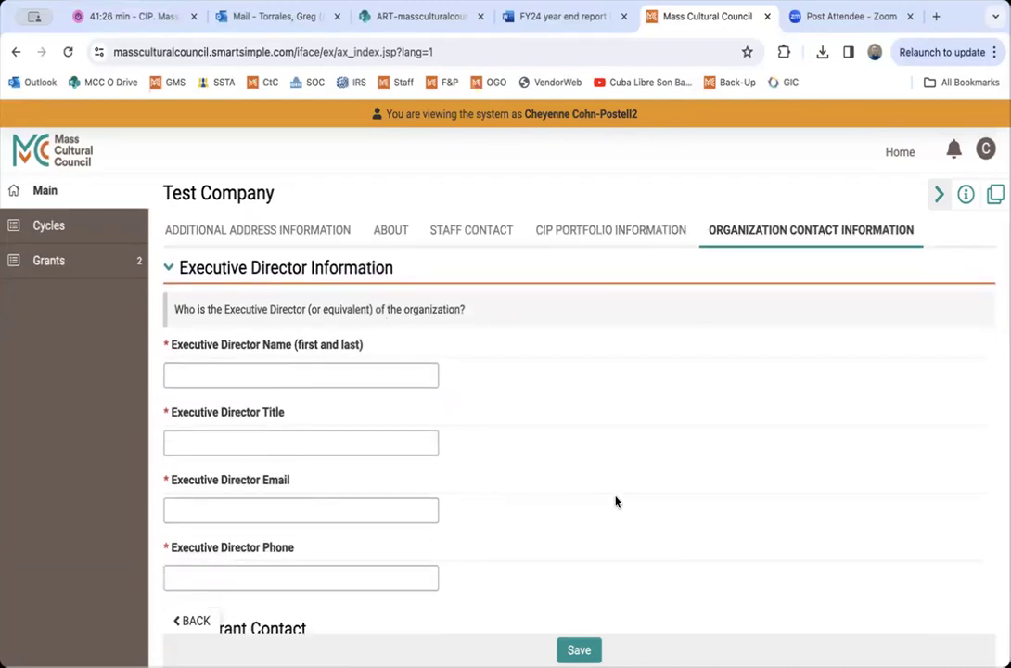
scroll(615, 501, "down", 1)
scroll(616, 501, "down", 5)
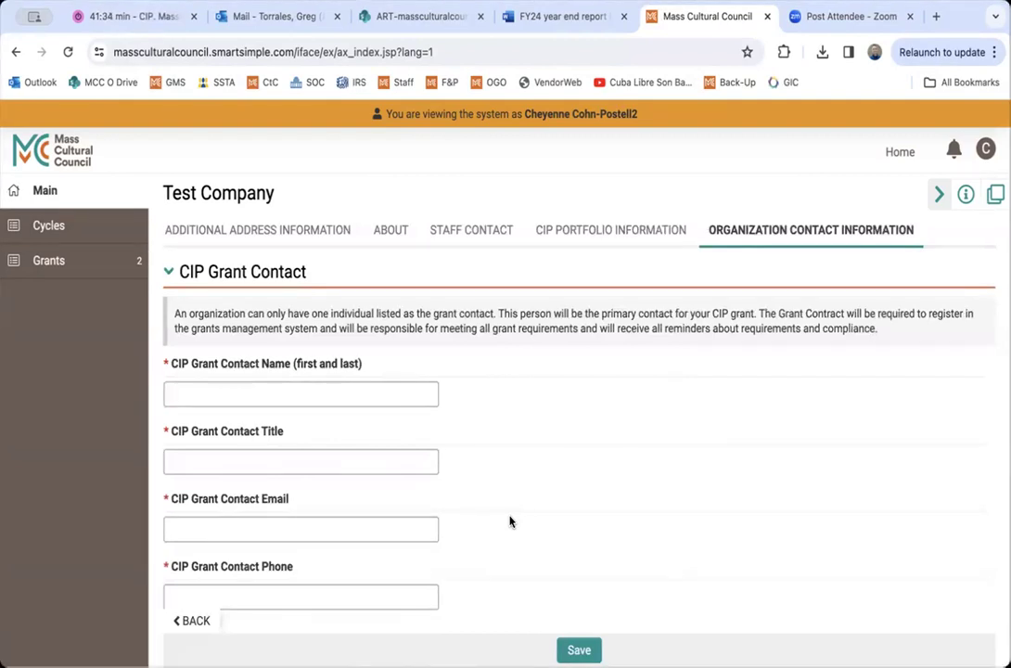
scroll(509, 521, "down", 4)
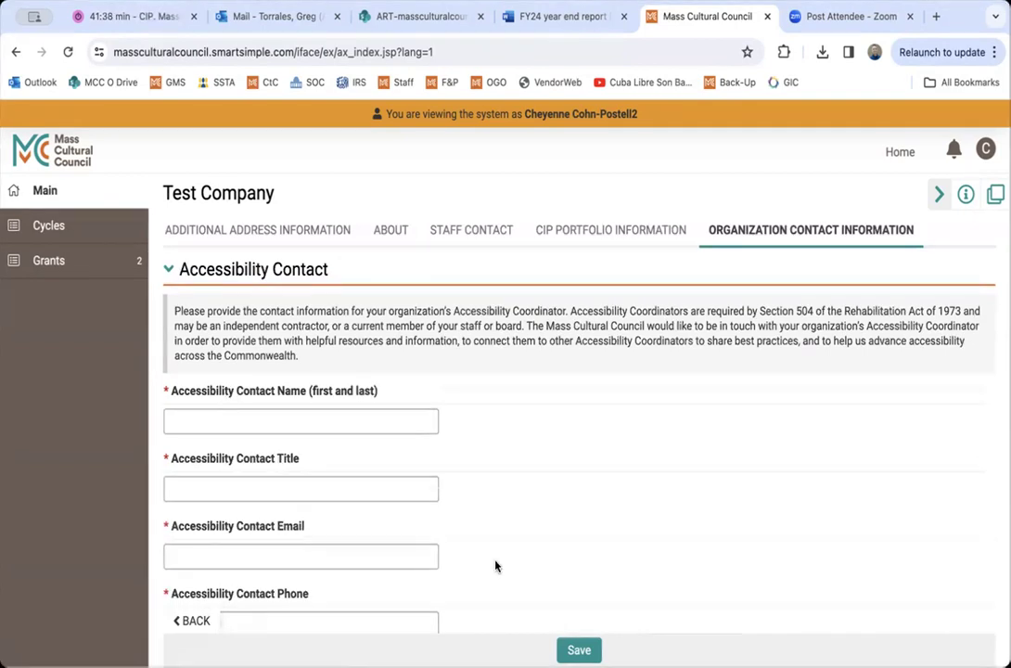
scroll(573, 549, "down", 5)
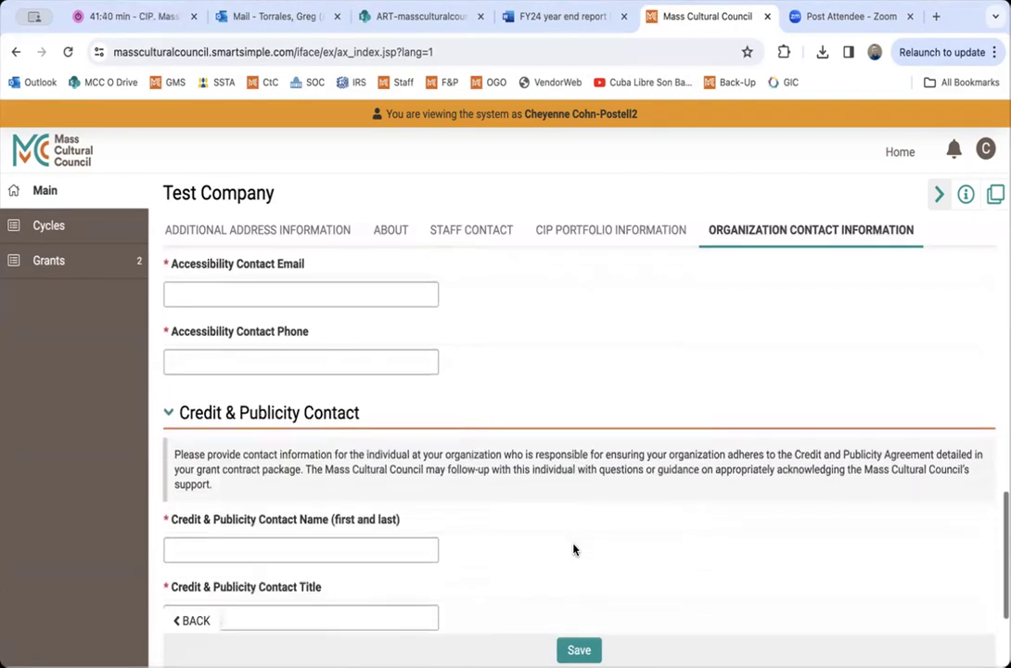
scroll(573, 549, "down", 2)
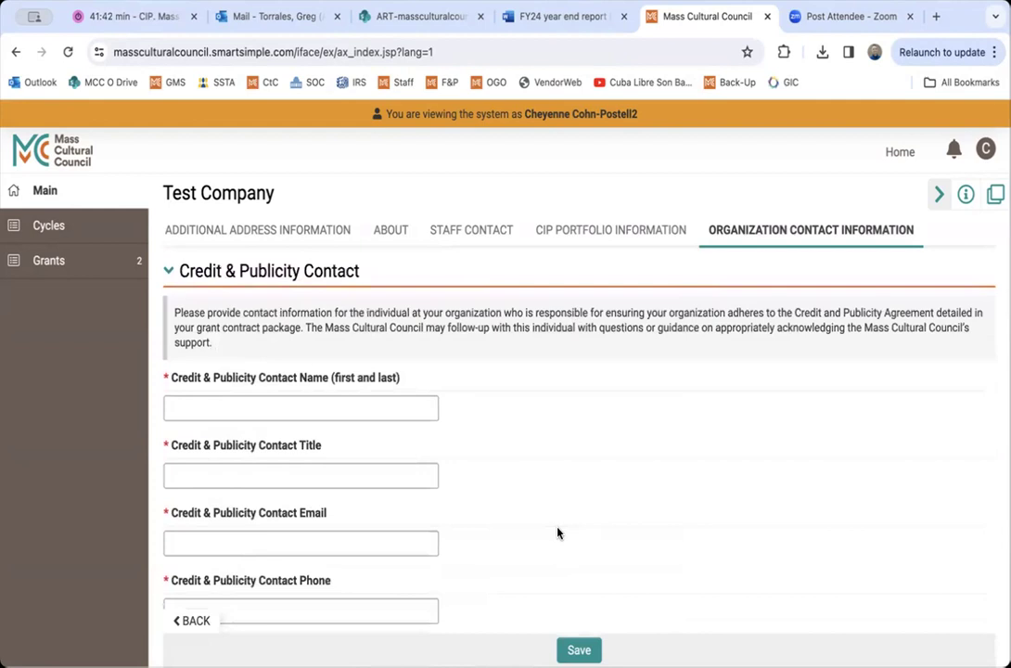
scroll(557, 532, "down", 1)
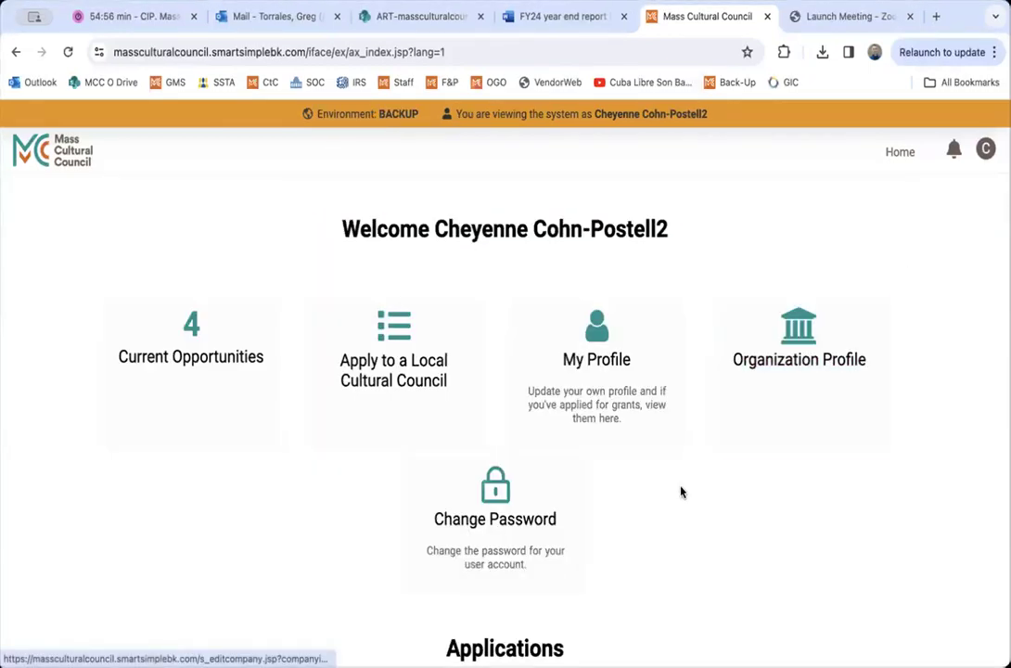
Step: Open the Pending Reports under Requires Attention on the home page
scroll(681, 492, "down", 3)
scroll(681, 491, "down", 5)
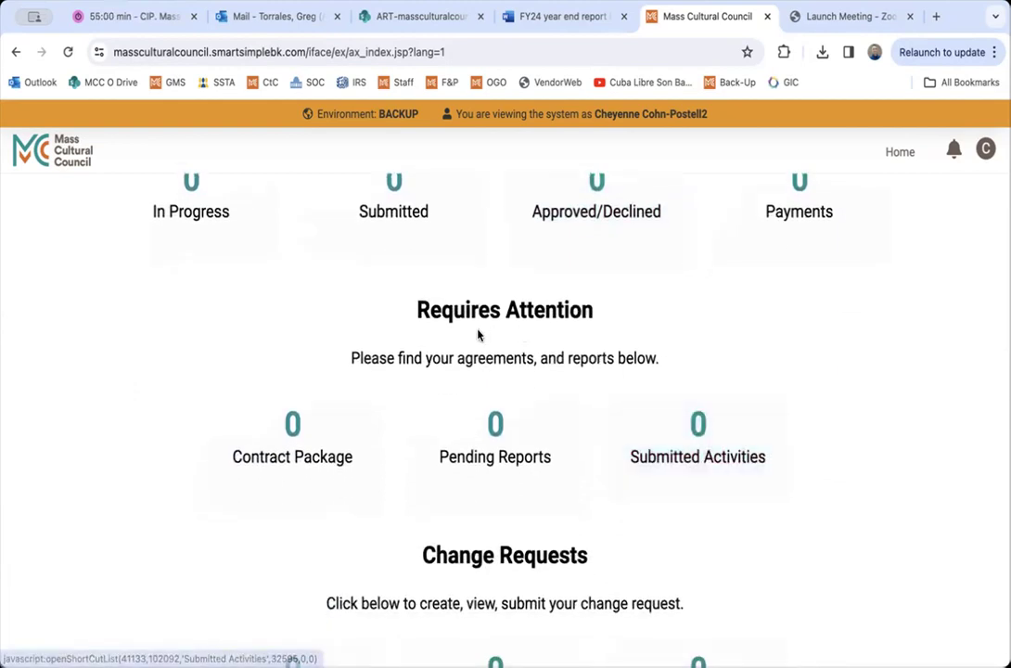
left_click(544, 447)
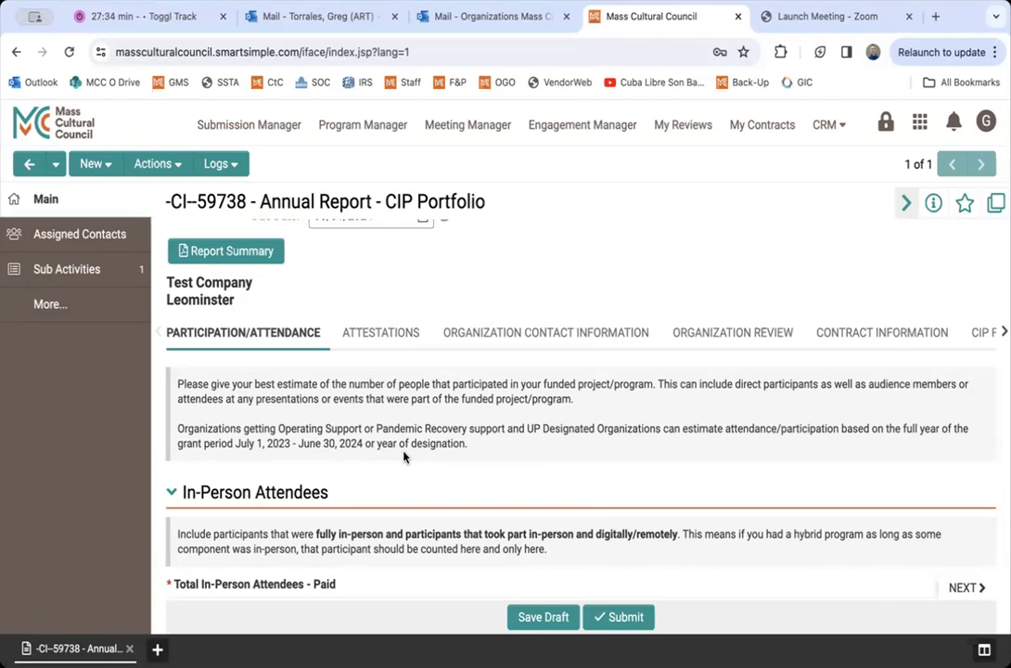
Step: Examine the attendance instructions and In-Person Attendees fields of the CIP Portfolio annual report
scroll(343, 383, "down", 1)
scroll(403, 456, "down", 1)
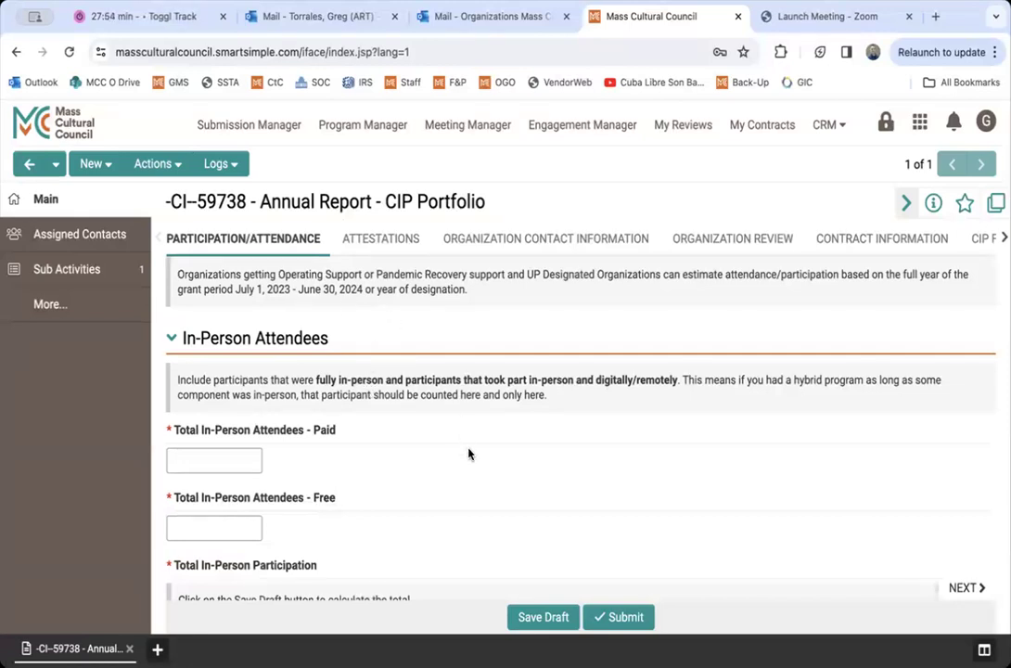
scroll(468, 453, "down", 1)
scroll(468, 454, "down", 2)
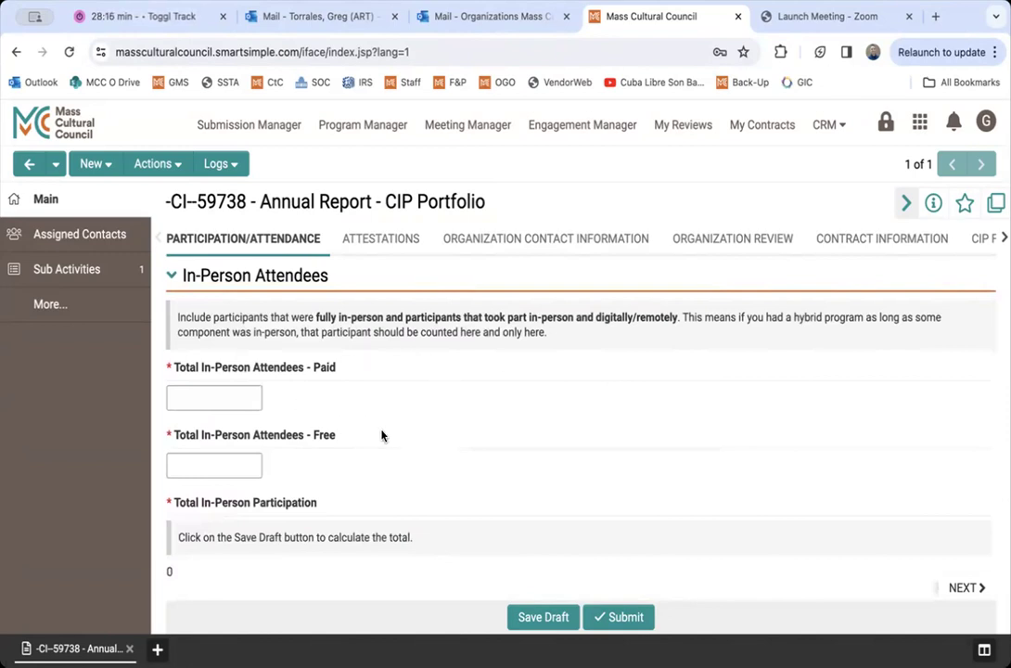
Step: Examine the In-Person, Digital and Total Attendees fields in the annual report's Participation/Attendance section
scroll(401, 431, "down", 1)
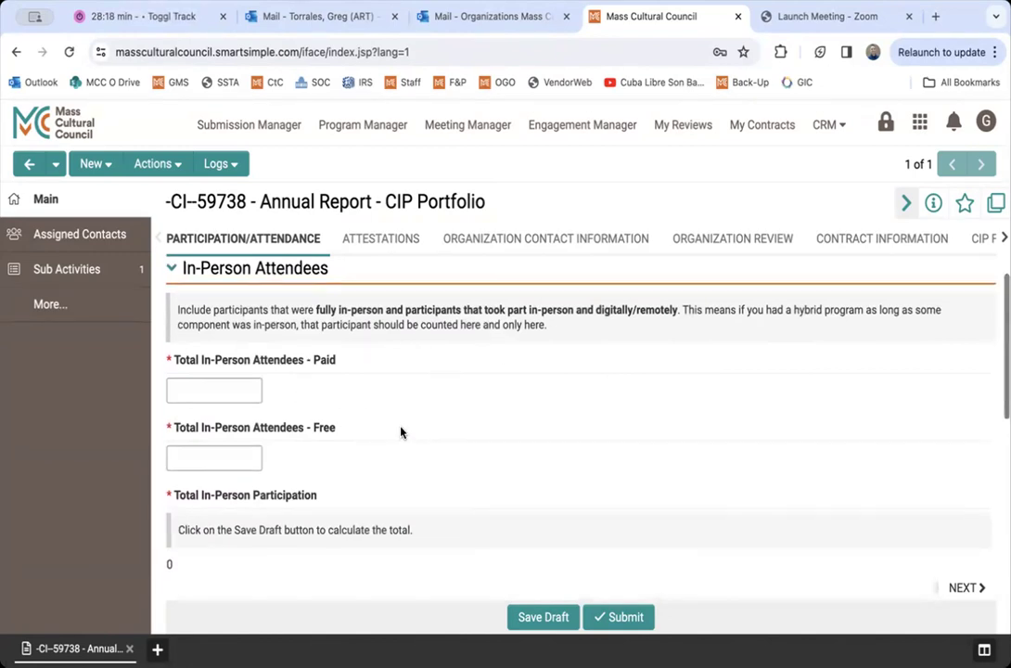
scroll(401, 431, "down", 3)
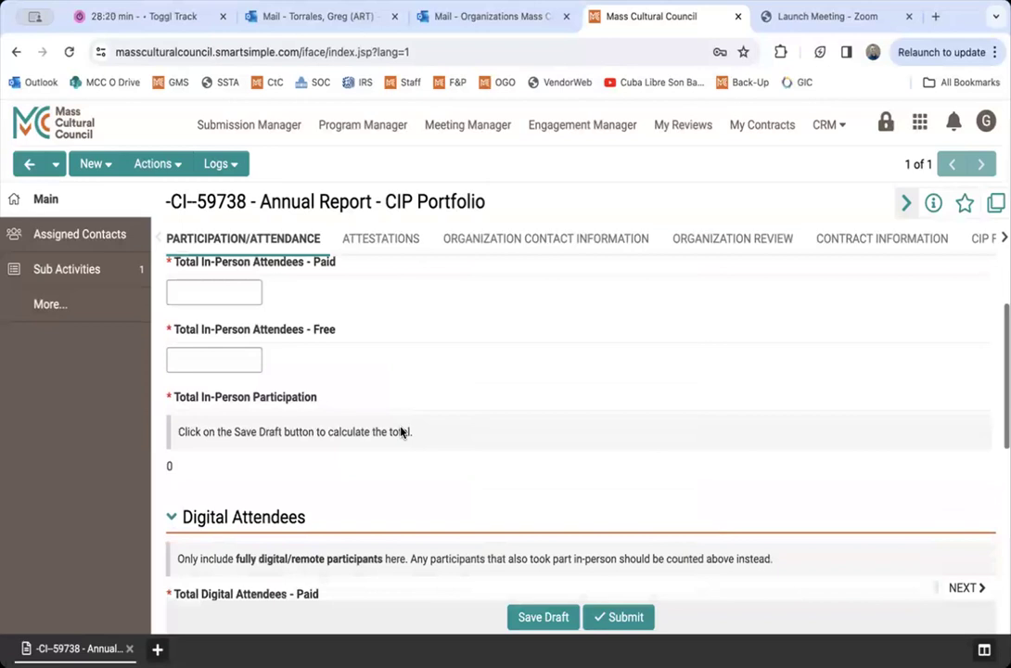
scroll(400, 431, "down", 3)
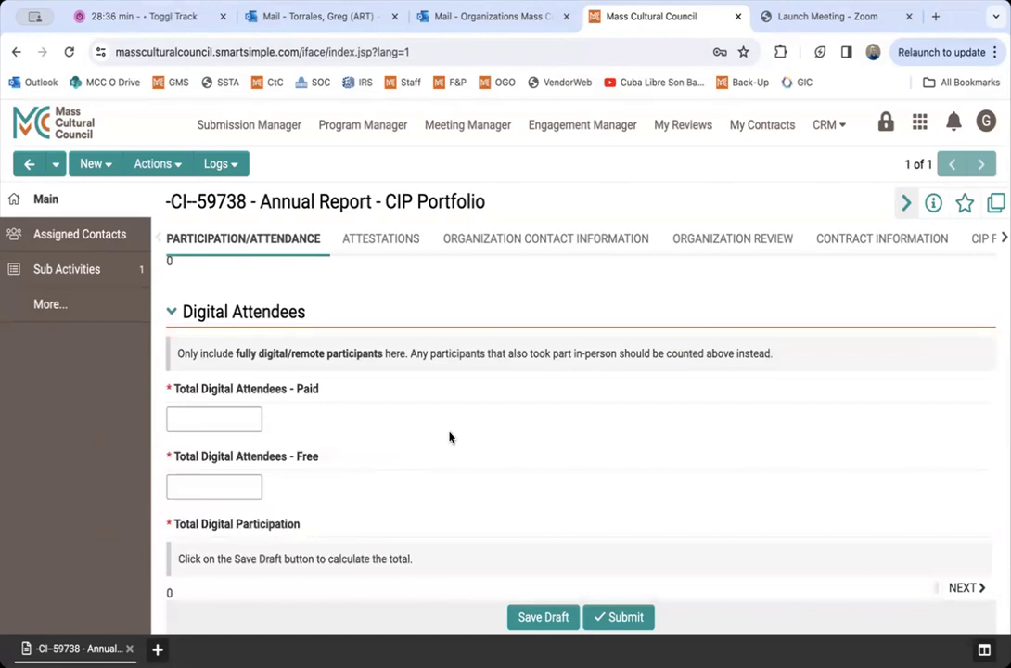
scroll(413, 451, "down", 1)
scroll(413, 452, "down", 5)
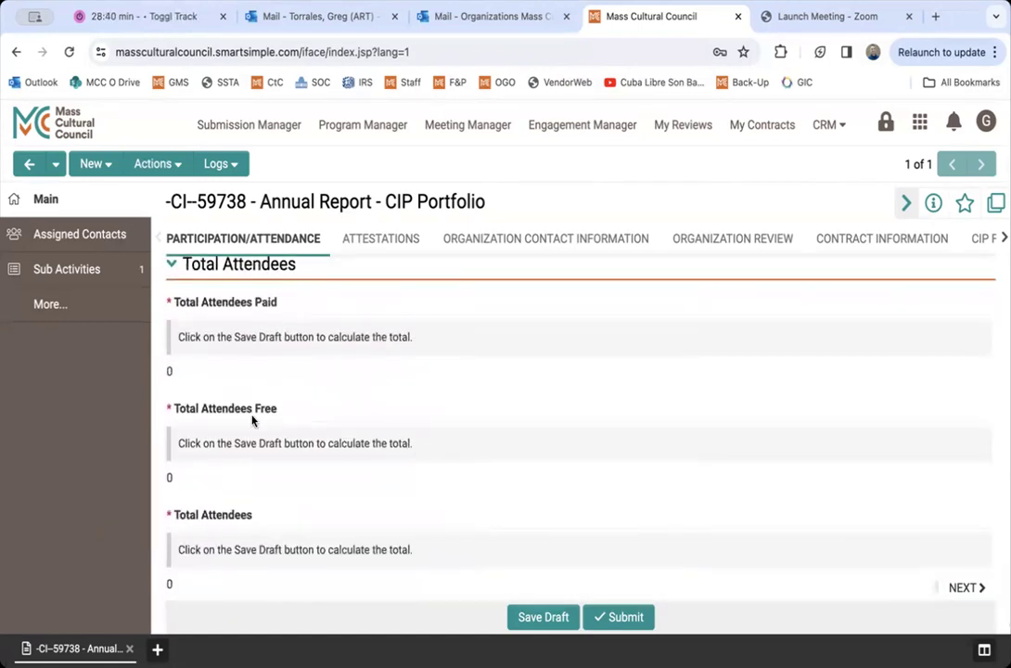
scroll(384, 411, "up", 1)
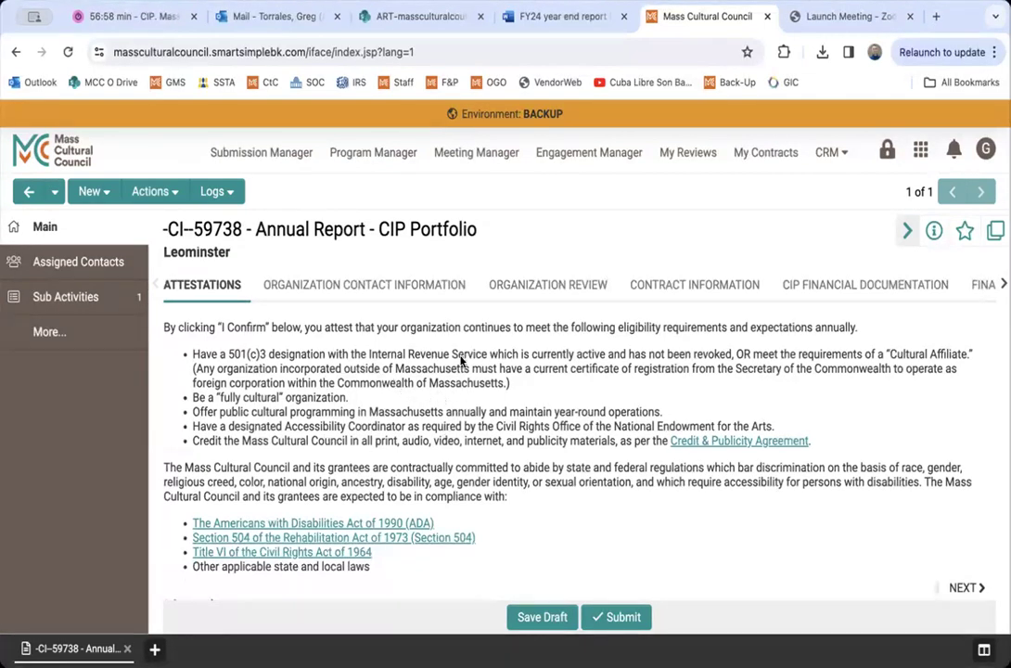
Step: Read the eligibility and compliance attestations, and advance to the report's Organization Contact Information section
scroll(519, 443, "down", 2)
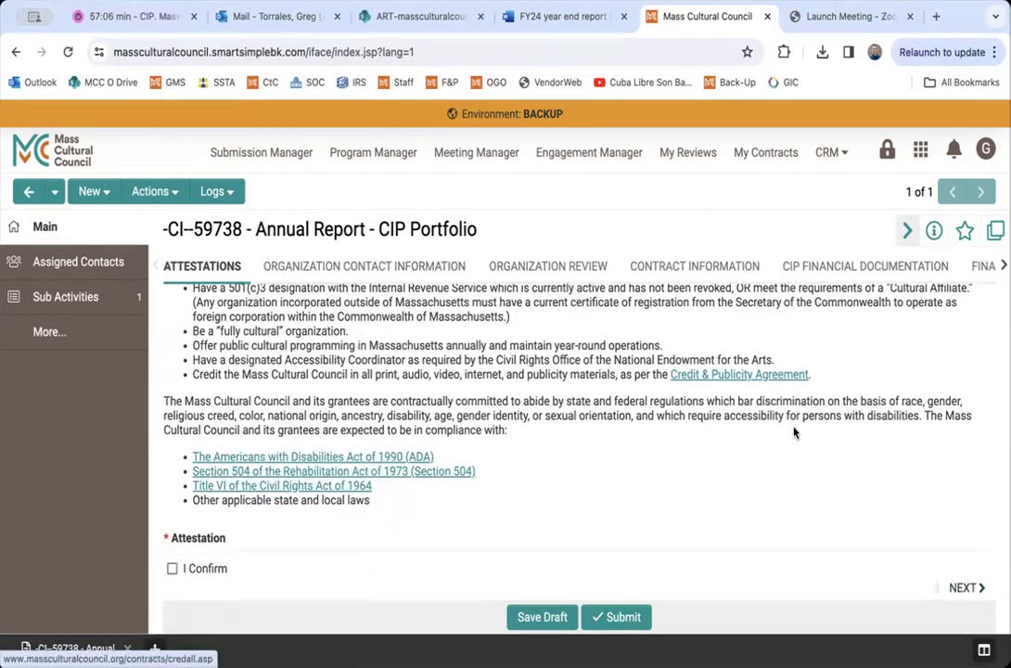
left_click(966, 593)
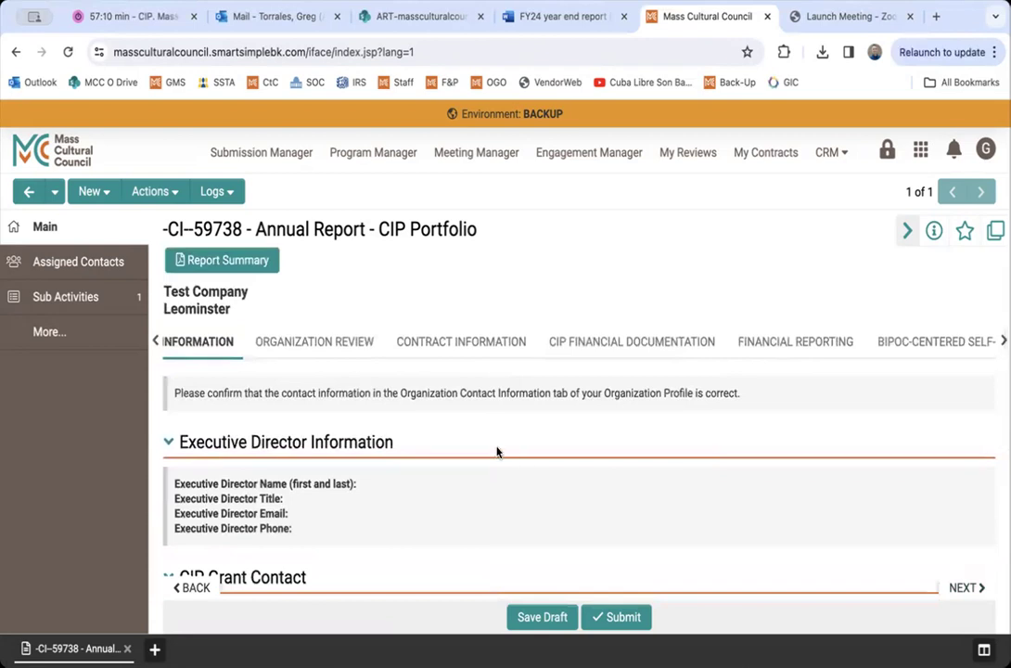
scroll(406, 416, "up", 1)
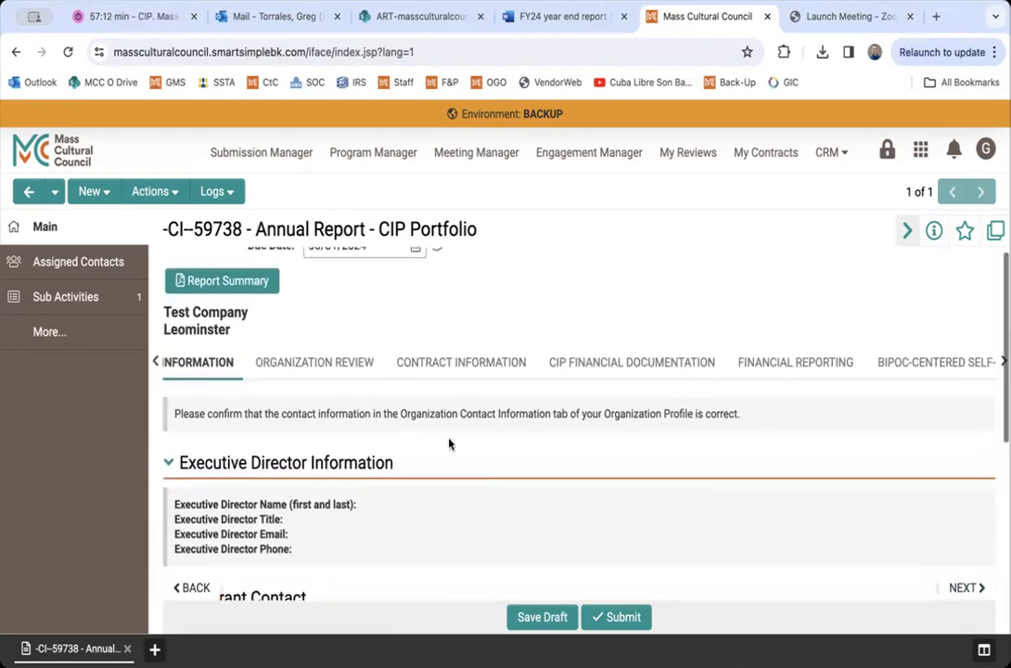
Step: Review the executive director, CIP grant, accessibility, and credit and publicity contacts, and check the answer options for whether they are correct
scroll(482, 462, "down", 2)
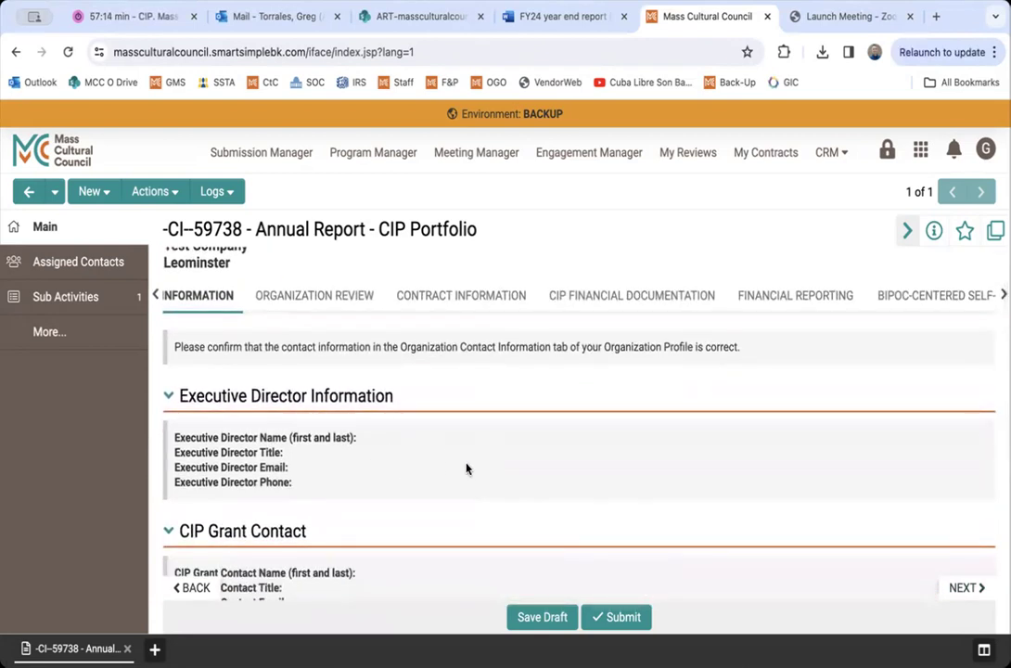
scroll(467, 468, "down", 3)
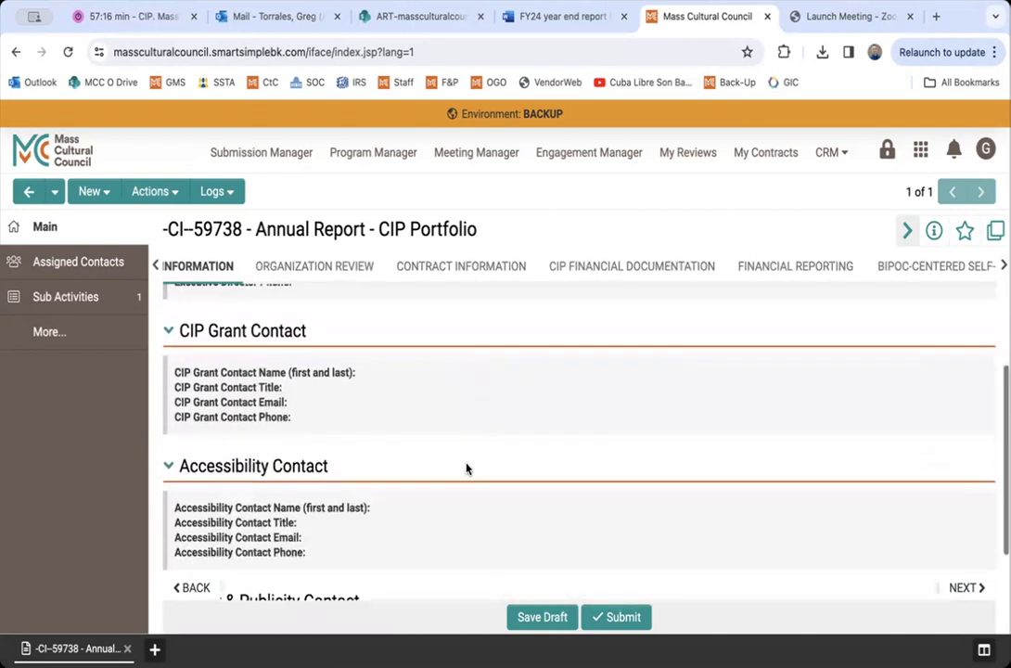
scroll(466, 468, "down", 3)
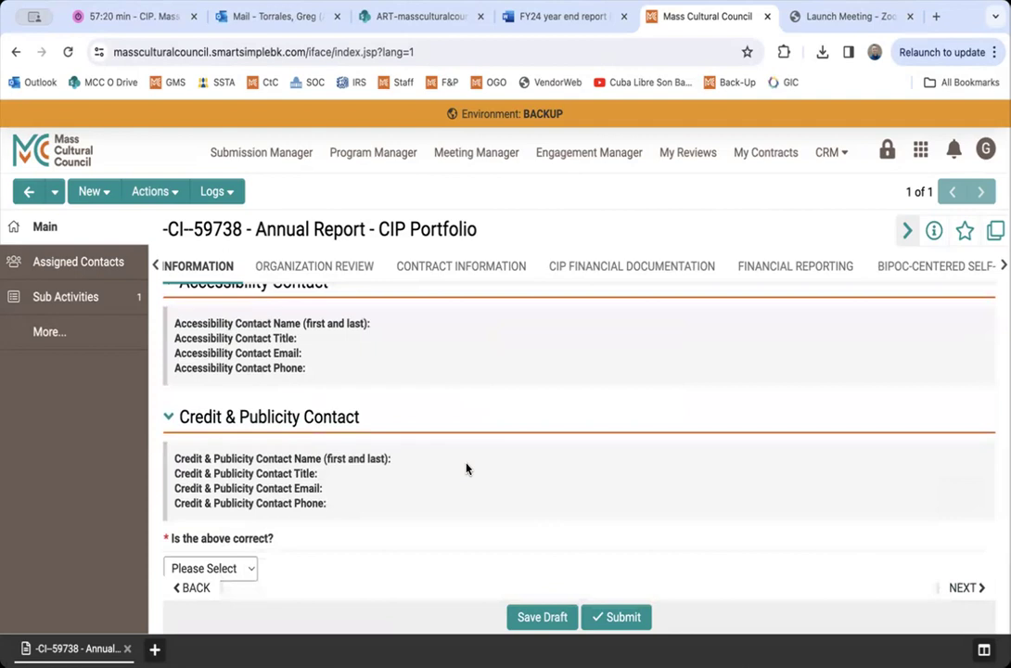
scroll(467, 468, "up", 1)
scroll(388, 490, "up", 2)
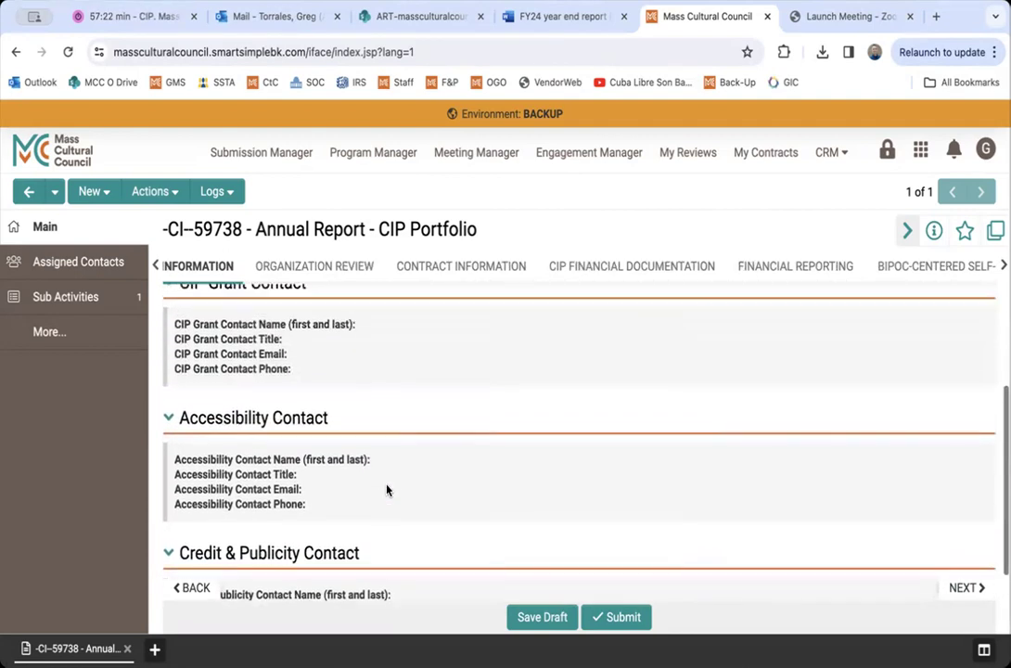
scroll(388, 490, "up", 1)
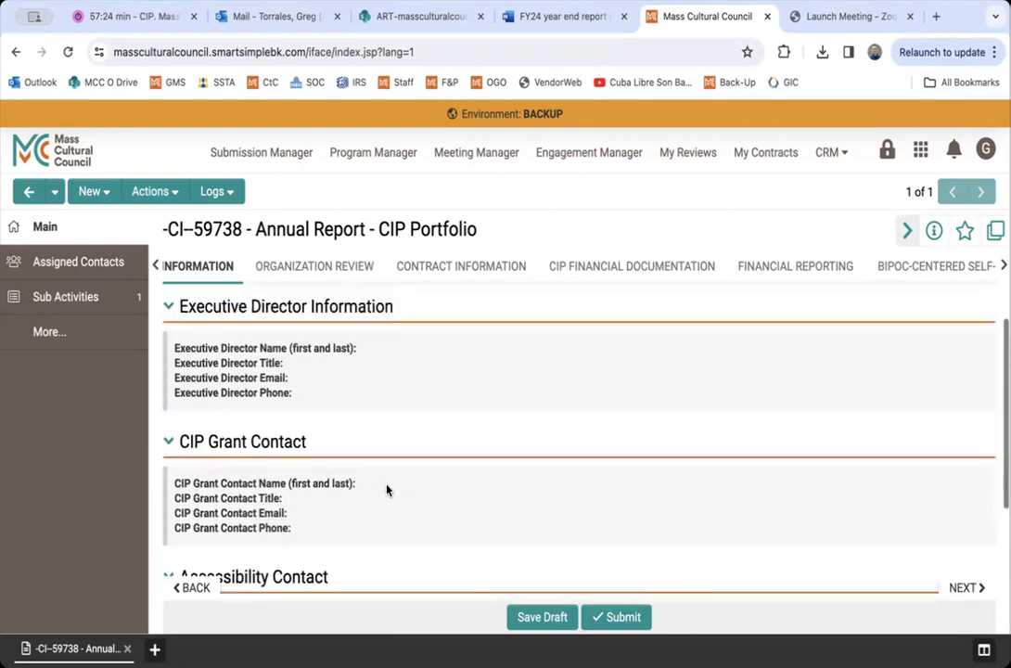
scroll(388, 490, "down", 1)
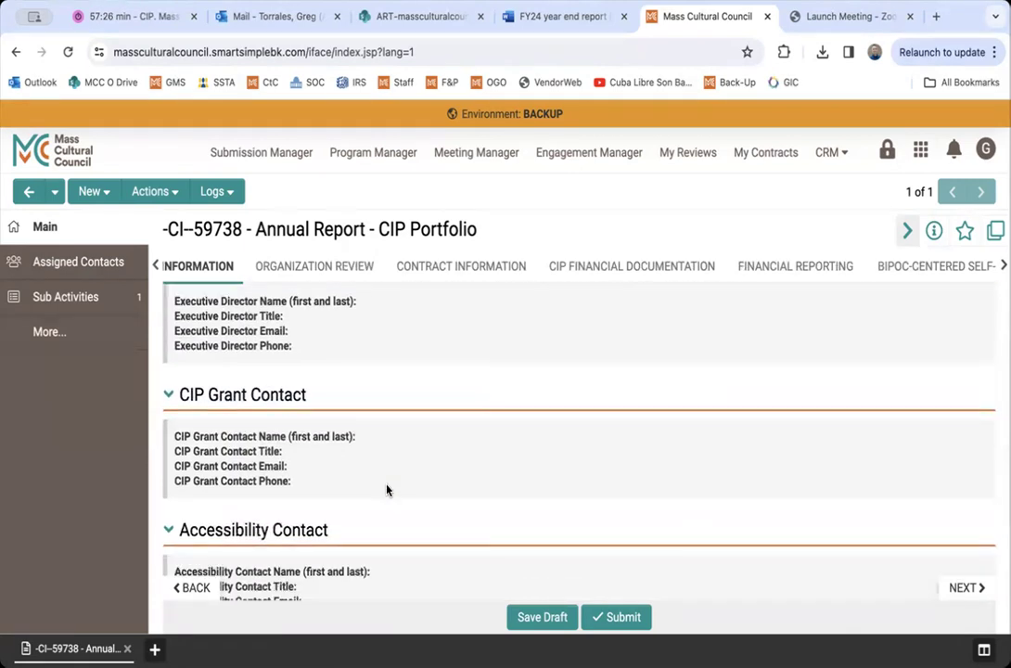
scroll(388, 490, "down", 1)
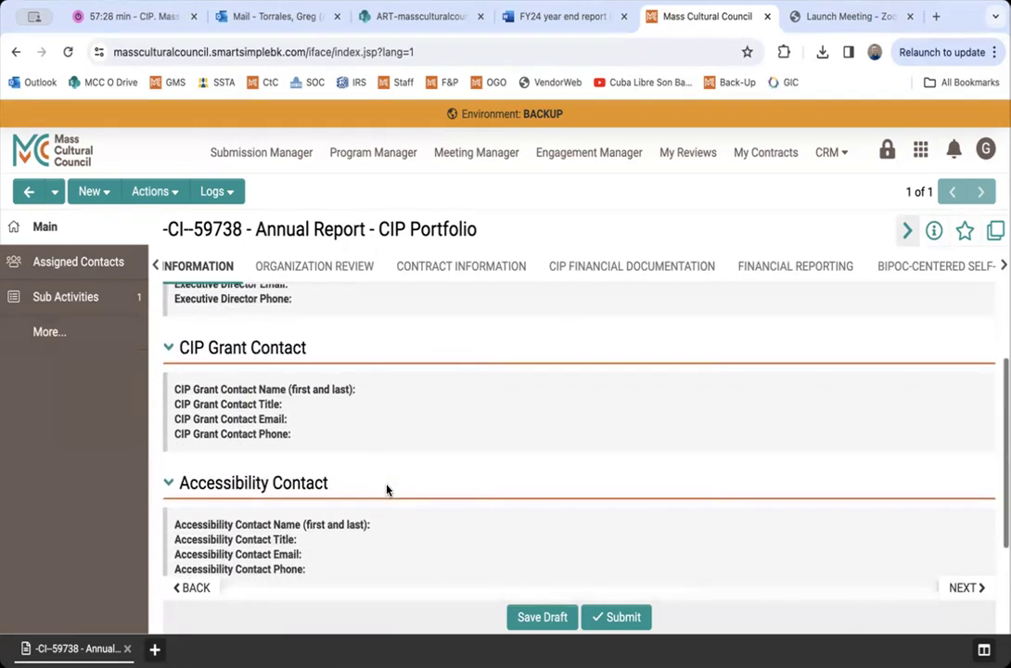
scroll(388, 490, "down", 1)
scroll(388, 489, "down", 2)
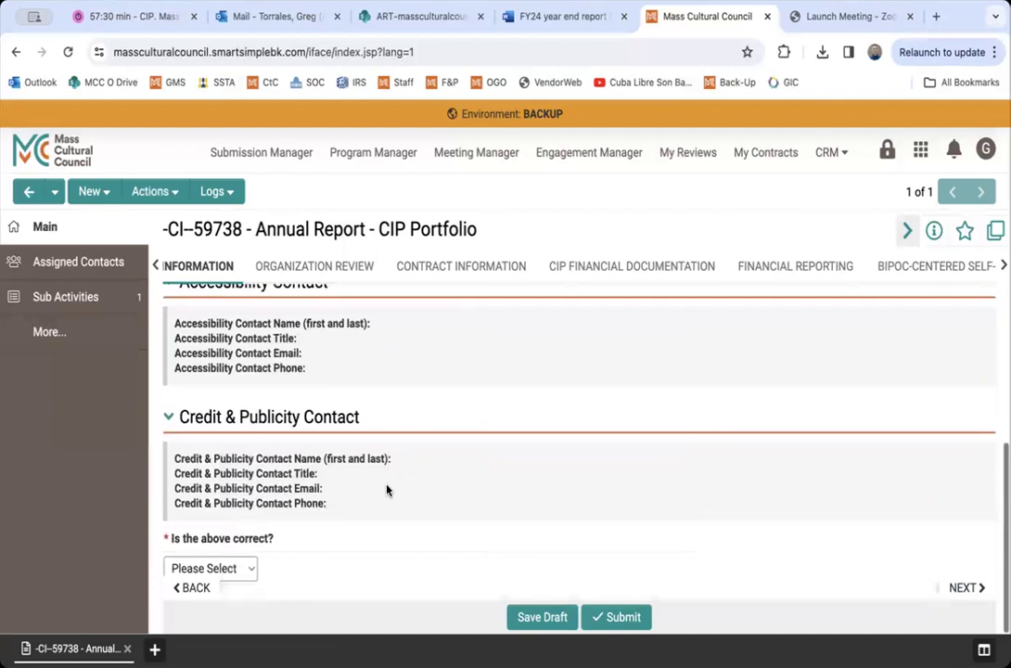
left_click(239, 571)
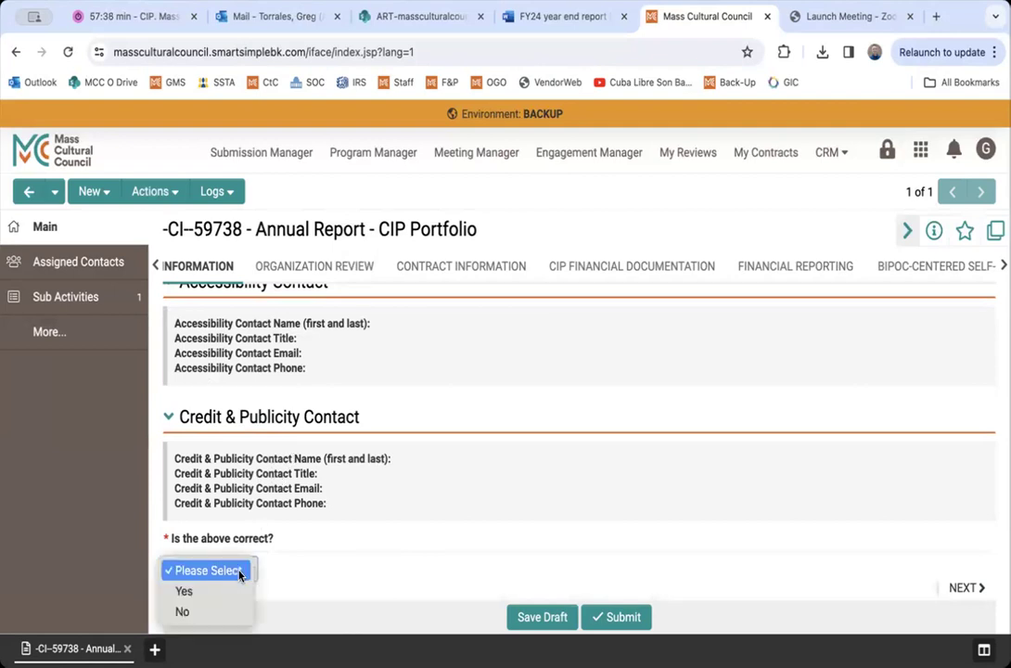
left_click(354, 569)
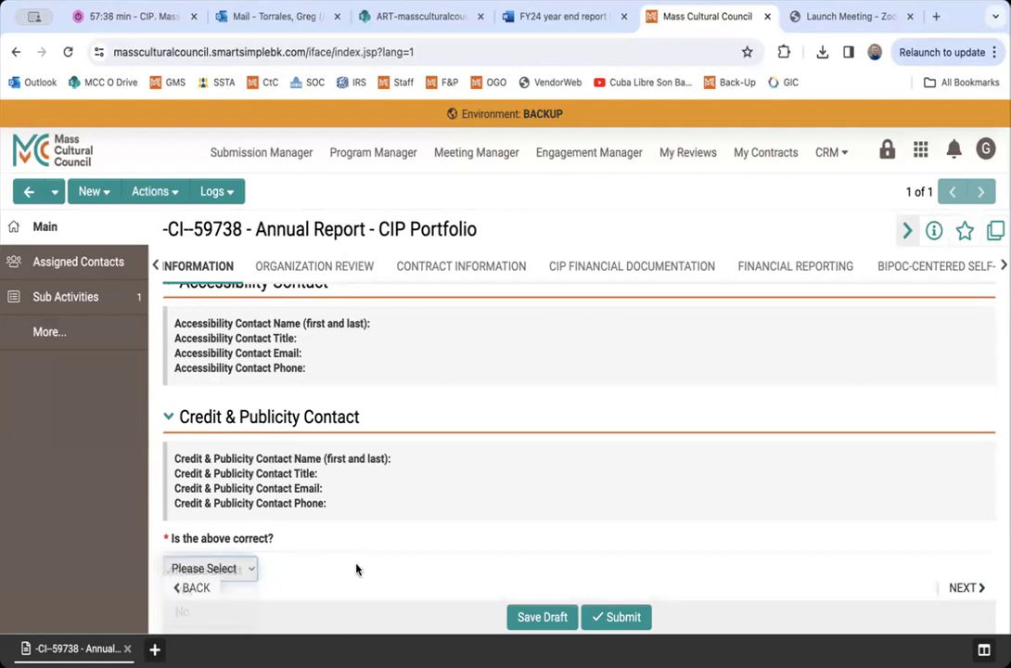
Step: Advance to the Organization Review section and read the Purpose instructions for the CIP grant
left_click(958, 588)
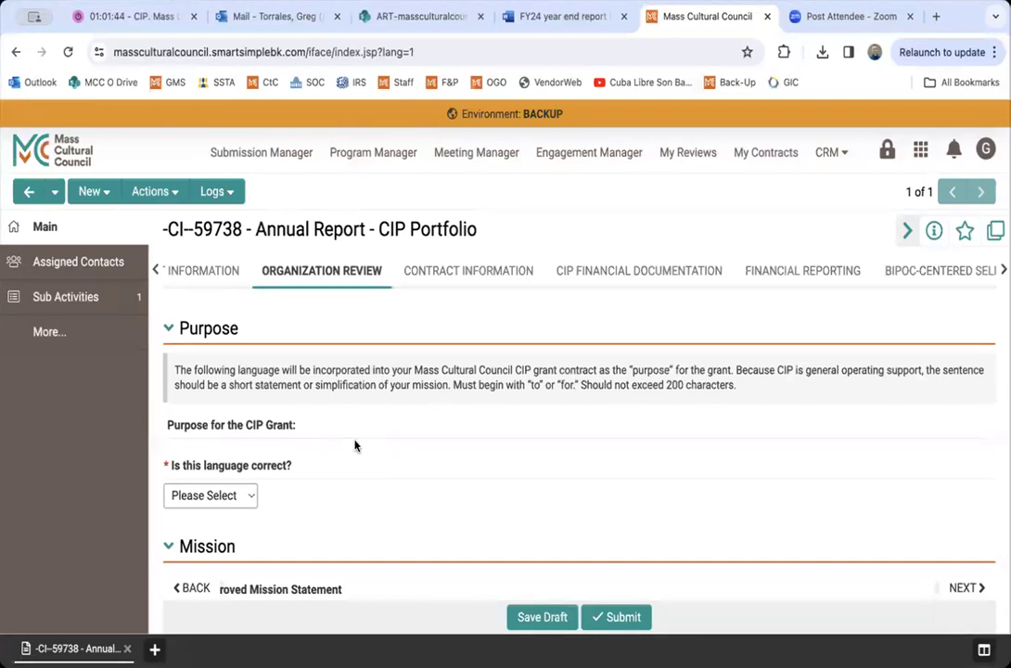
scroll(355, 446, "down", 1)
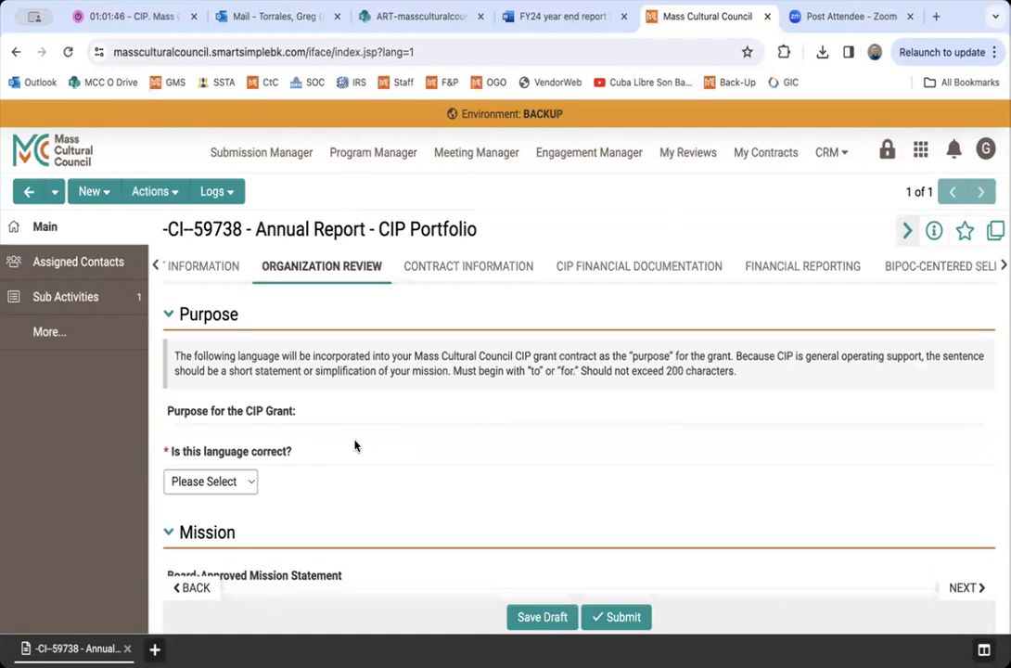
scroll(354, 446, "down", 1)
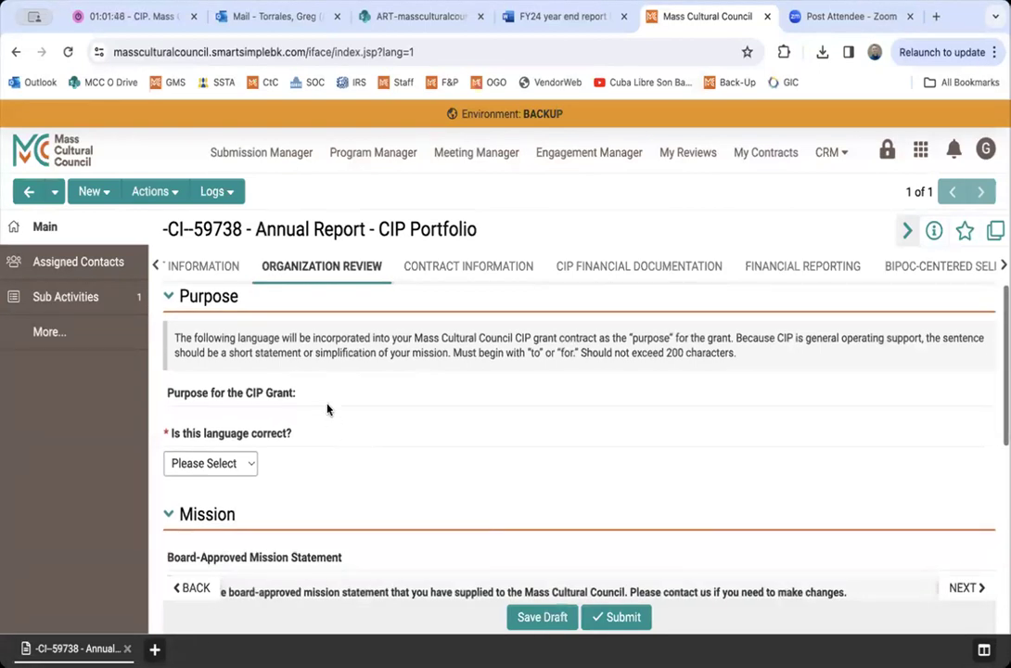
Step: Try the Yes and No answers on whether the CIP grant purpose language is correct, and reset the answer to Please Select
left_click(216, 468)
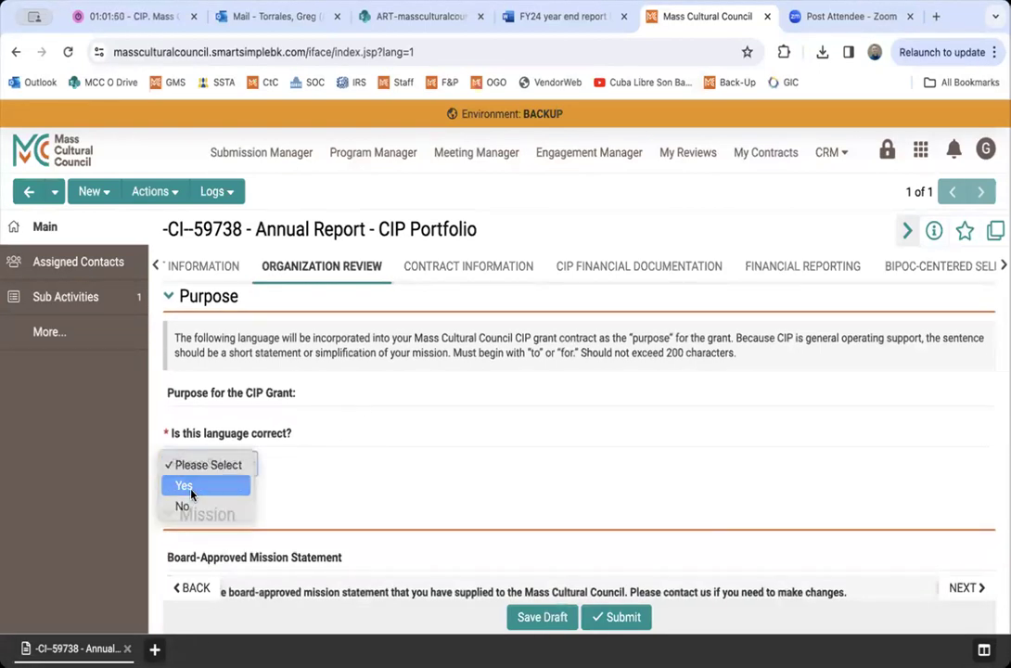
left_click(192, 485)
left_click(233, 464)
left_click(181, 483)
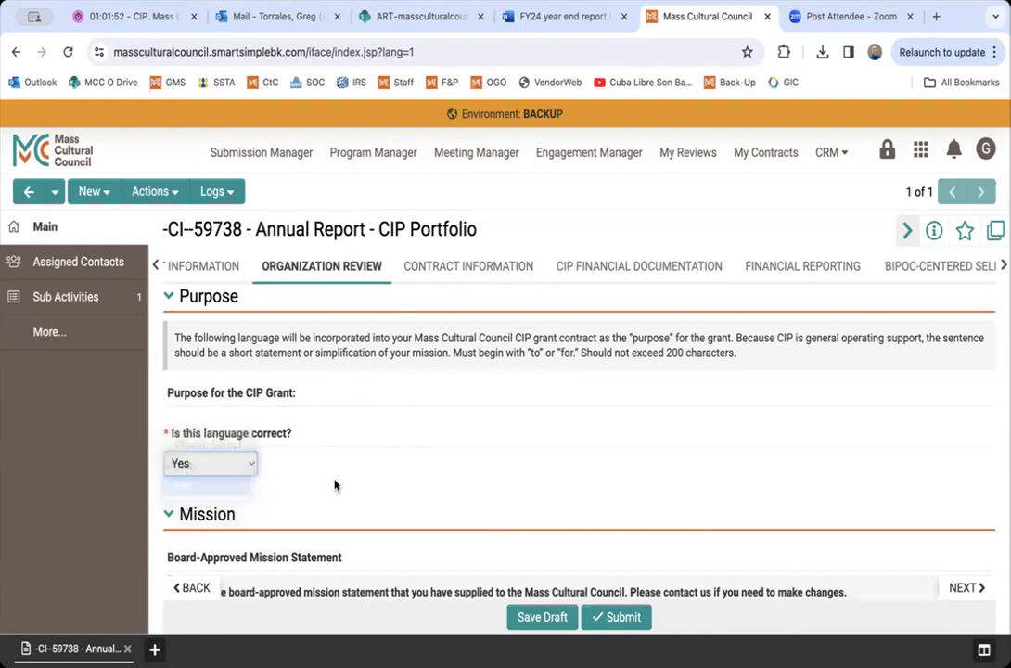
scroll(358, 483, "down", 4)
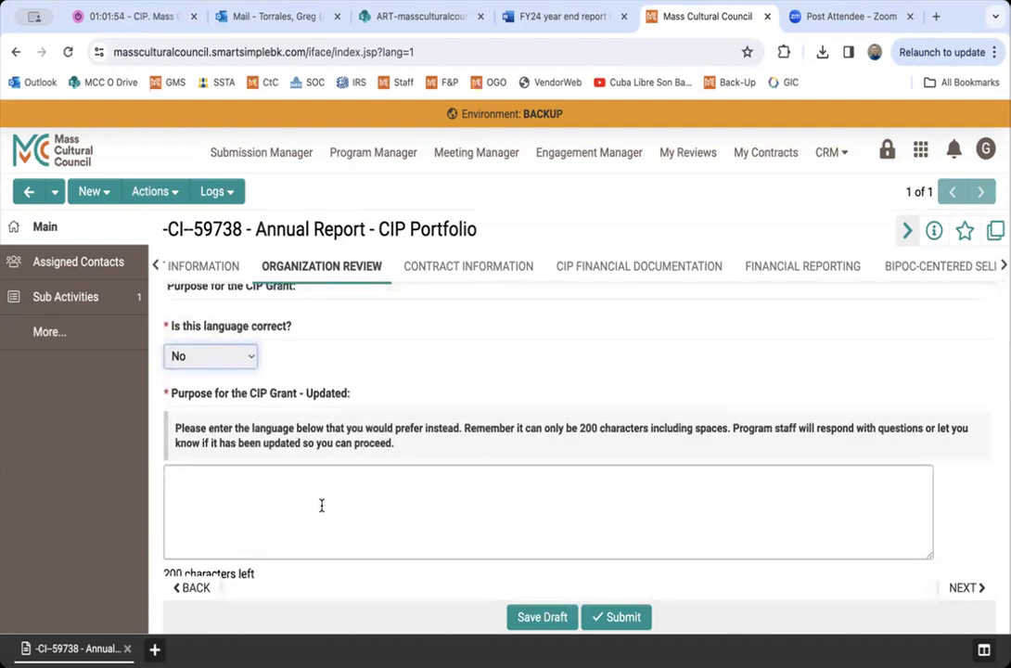
left_click(320, 505)
left_click(230, 360)
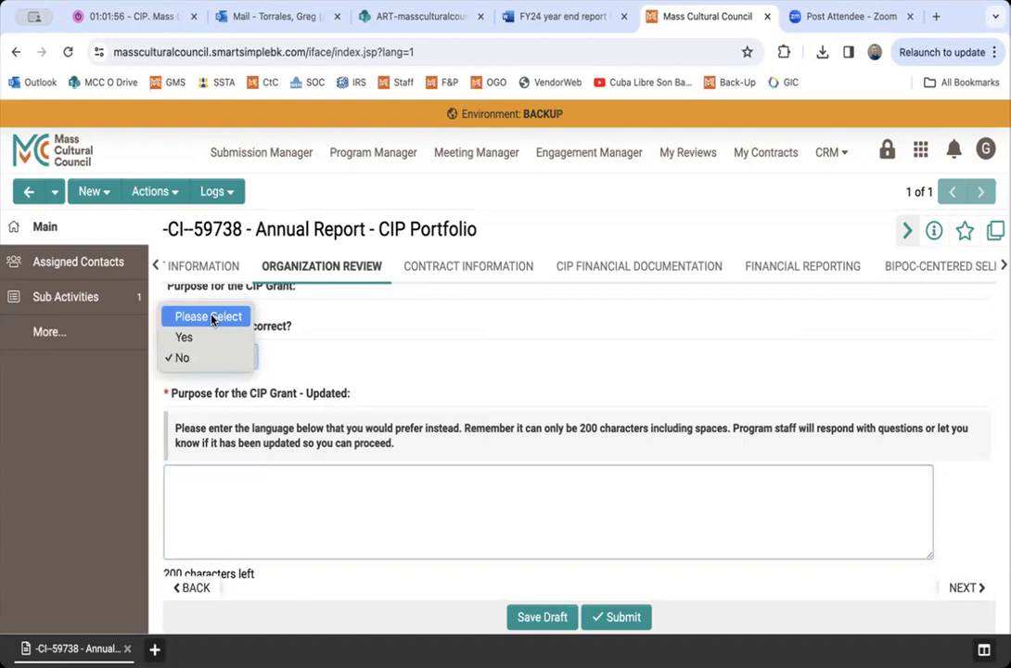
left_click(206, 316)
Step: Answer No to whether the board-approved mission statement is correct
scroll(358, 469, "down", 2)
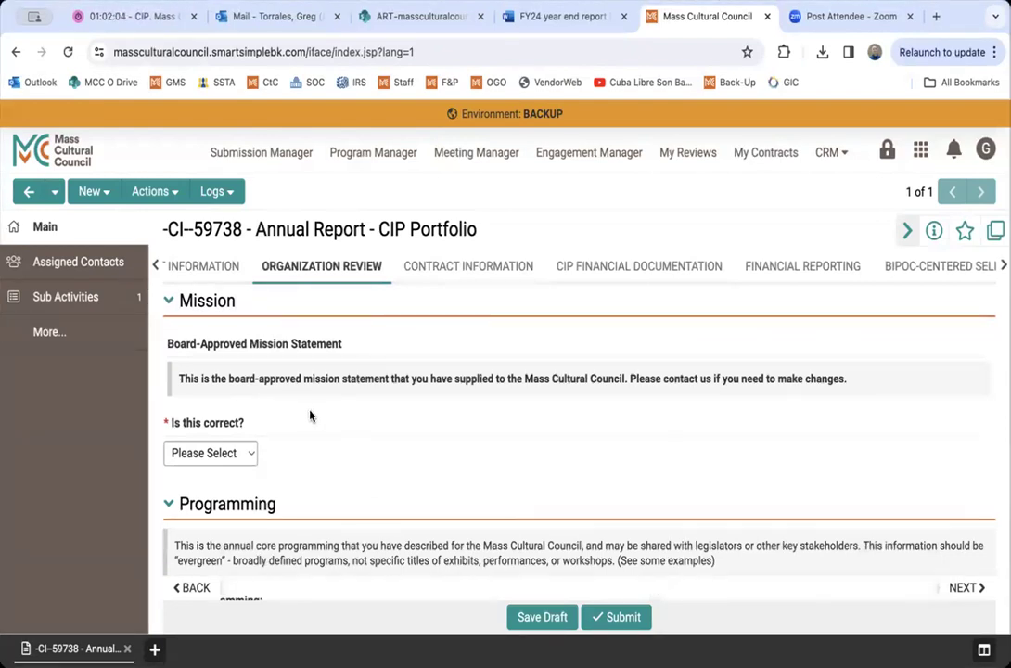
left_click(186, 454)
left_click(190, 478)
left_click(240, 454)
left_click(199, 474)
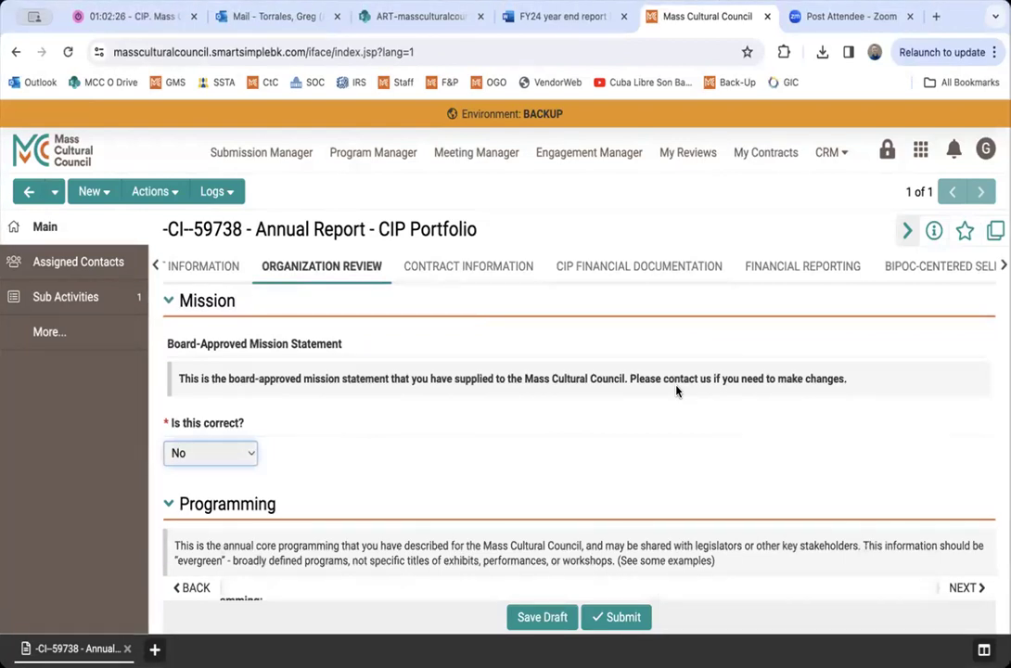
Step: Examine the Programming section's core programming instructions and the Revised Core Programming field
scroll(408, 439, "down", 1)
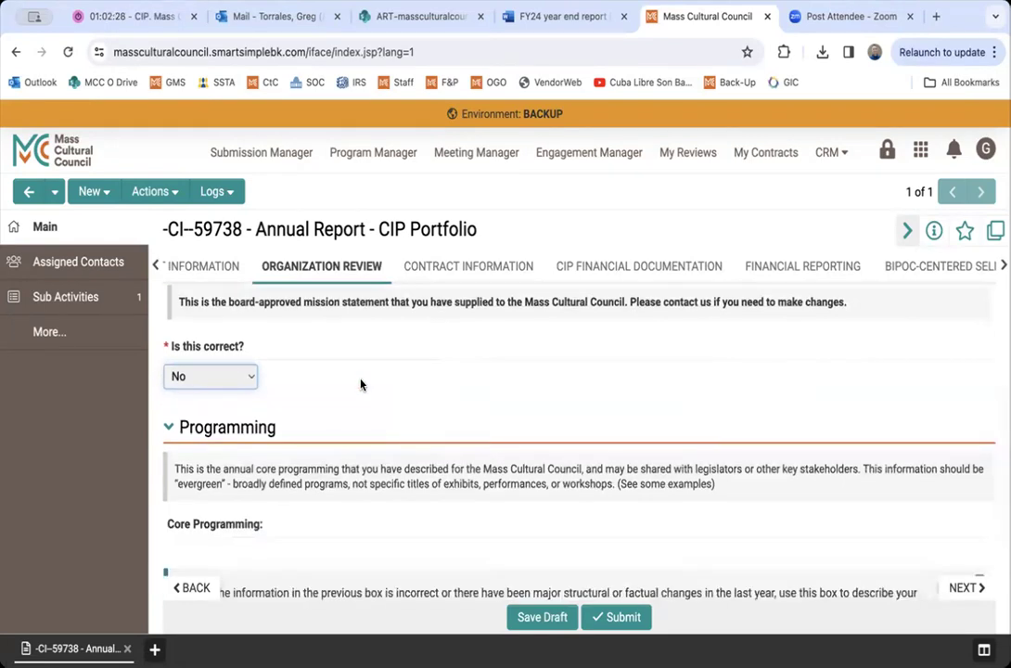
scroll(400, 375, "down", 1)
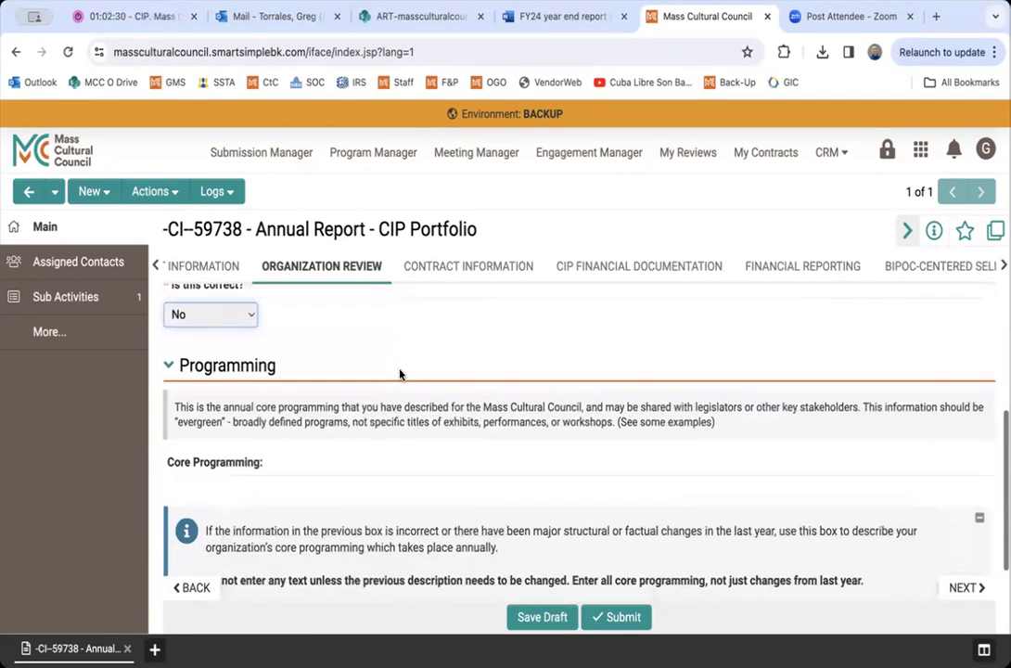
scroll(400, 375, "down", 1)
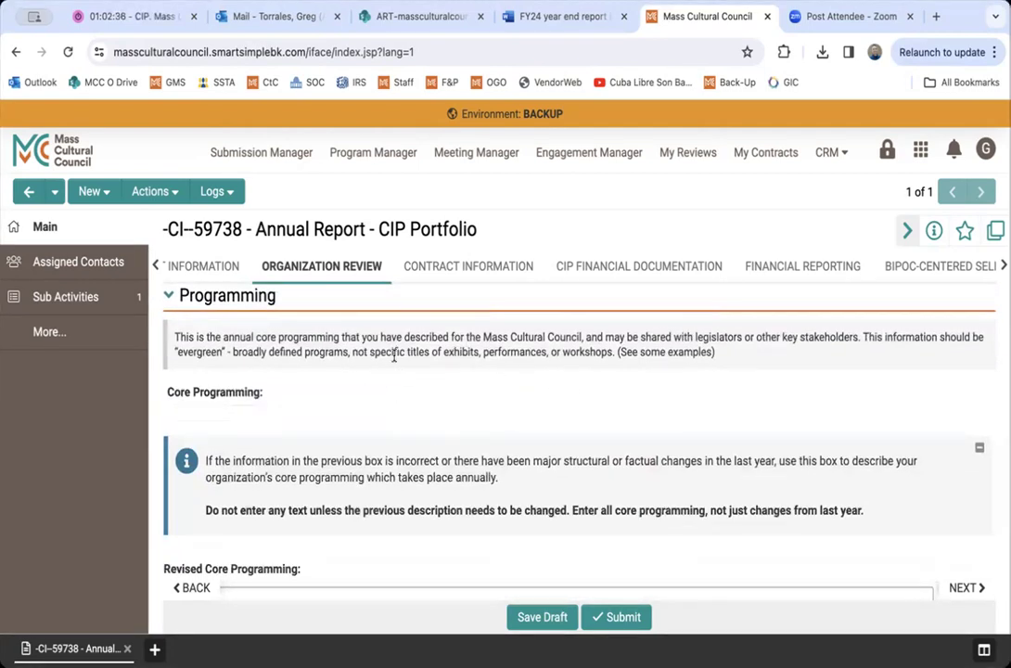
scroll(477, 414, "down", 1)
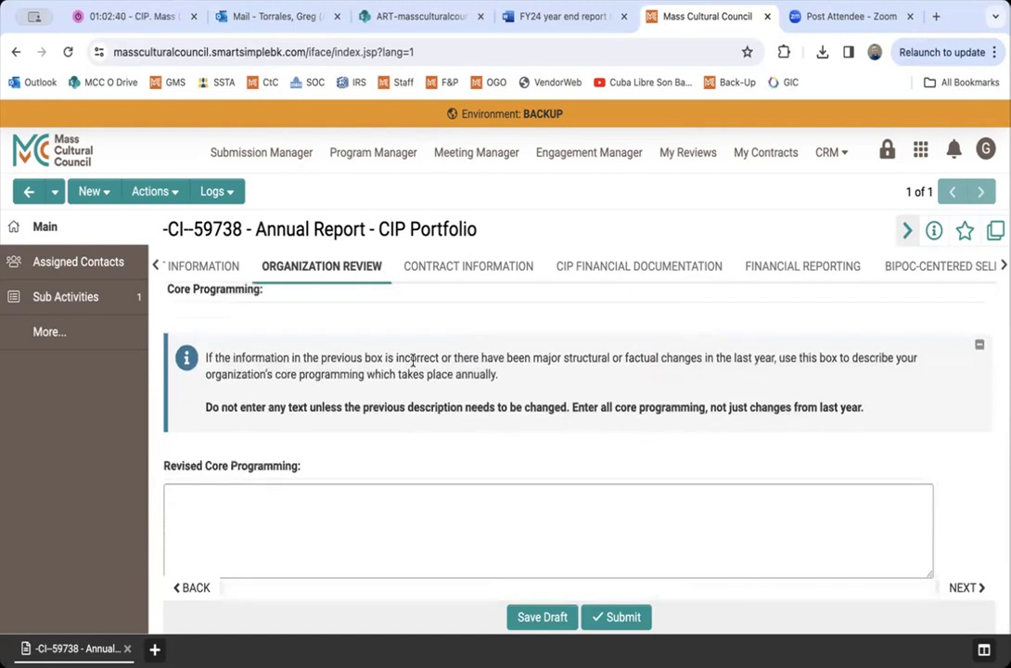
scroll(413, 362, "up", 1)
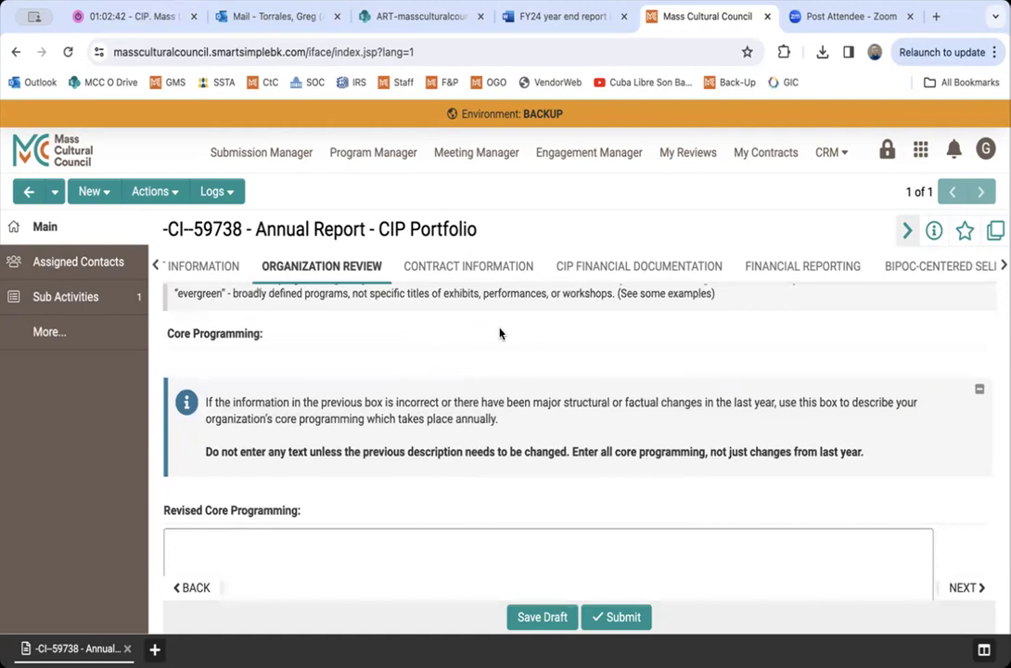
scroll(458, 334, "down", 1)
scroll(458, 334, "down", 1)
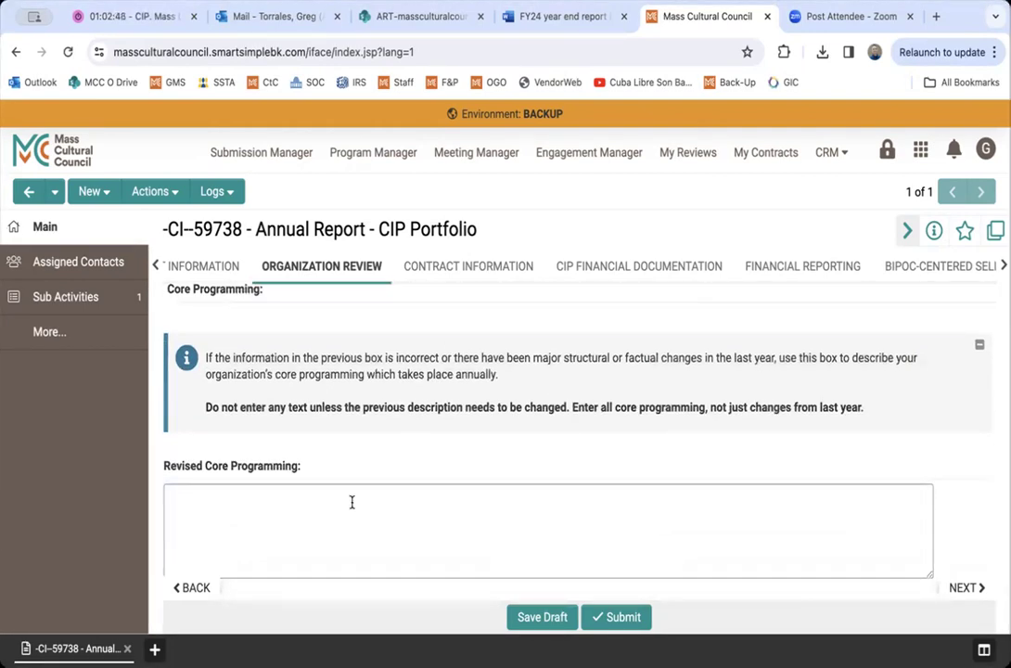
left_click(467, 527)
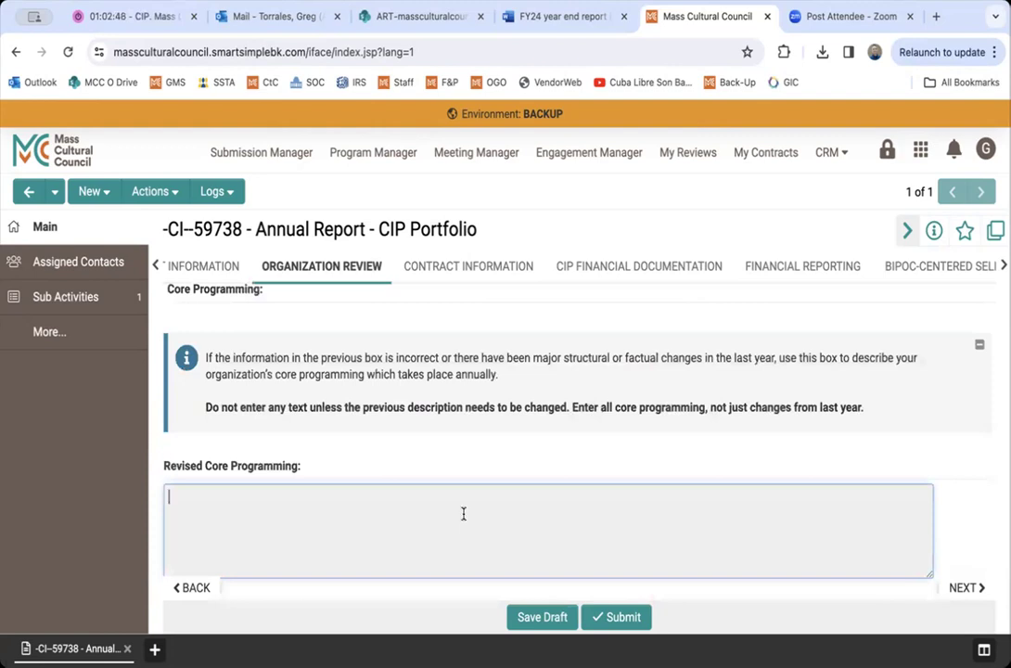
scroll(465, 521, "up", 3)
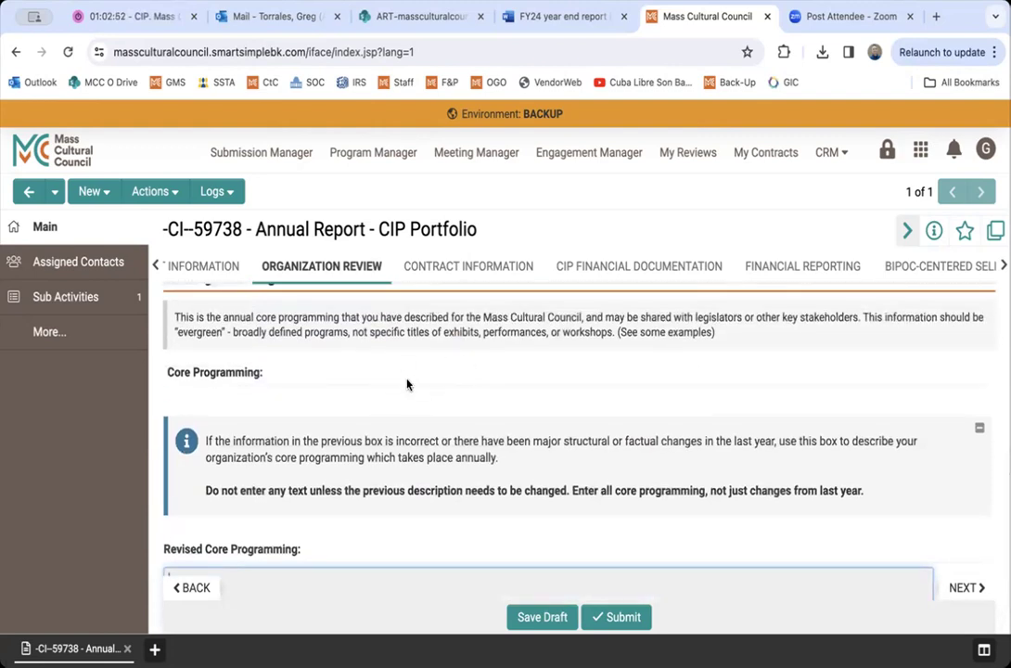
Step: Compare the existing Core Programming entry with the guidance on when to fill in the Revised Core Programming field
scroll(414, 371, "down", 2)
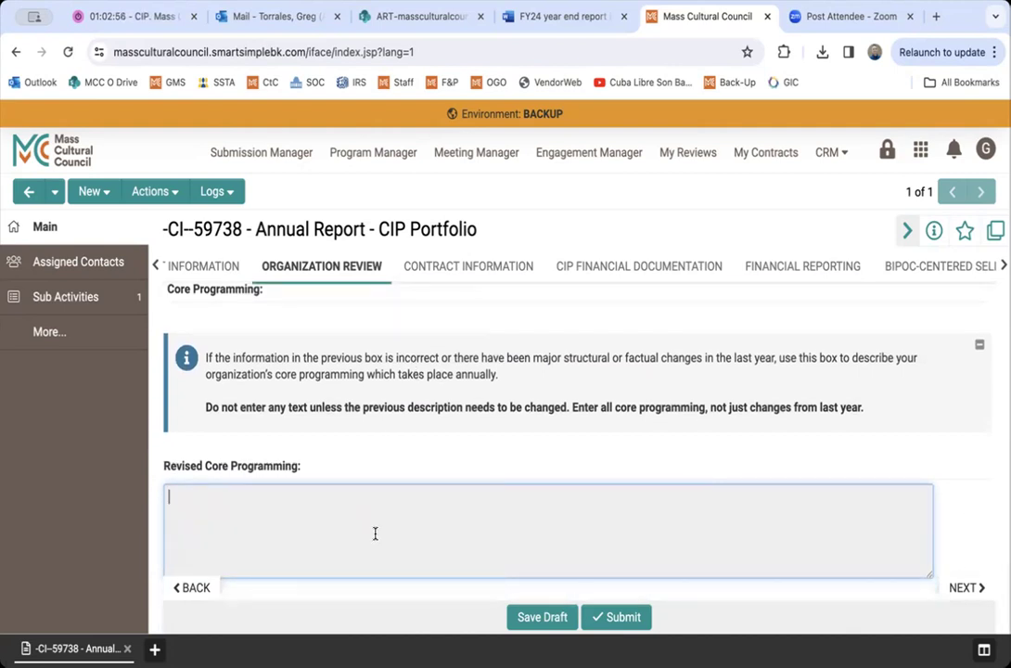
scroll(385, 515, "up", 1)
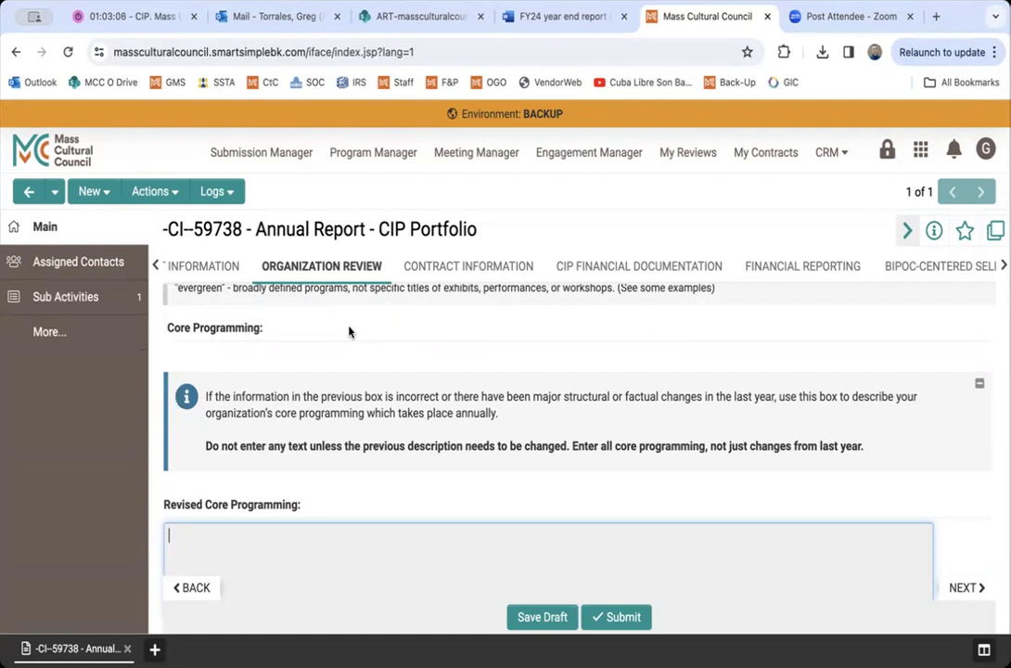
scroll(371, 339, "down", 1)
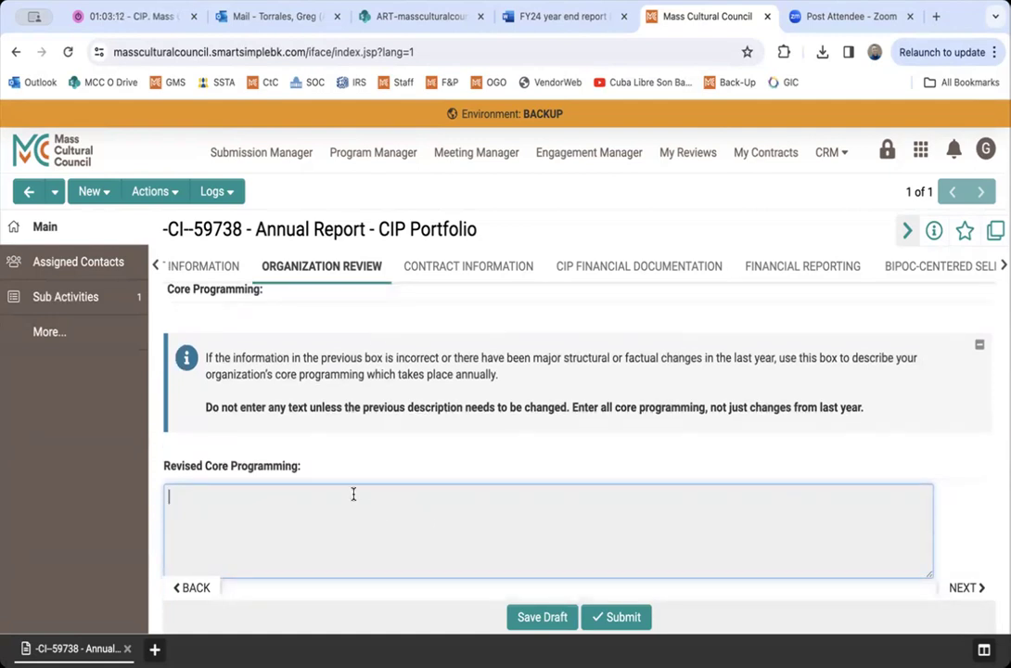
scroll(439, 360, "up", 1)
scroll(439, 360, "down", 1)
scroll(460, 548, "up", 1)
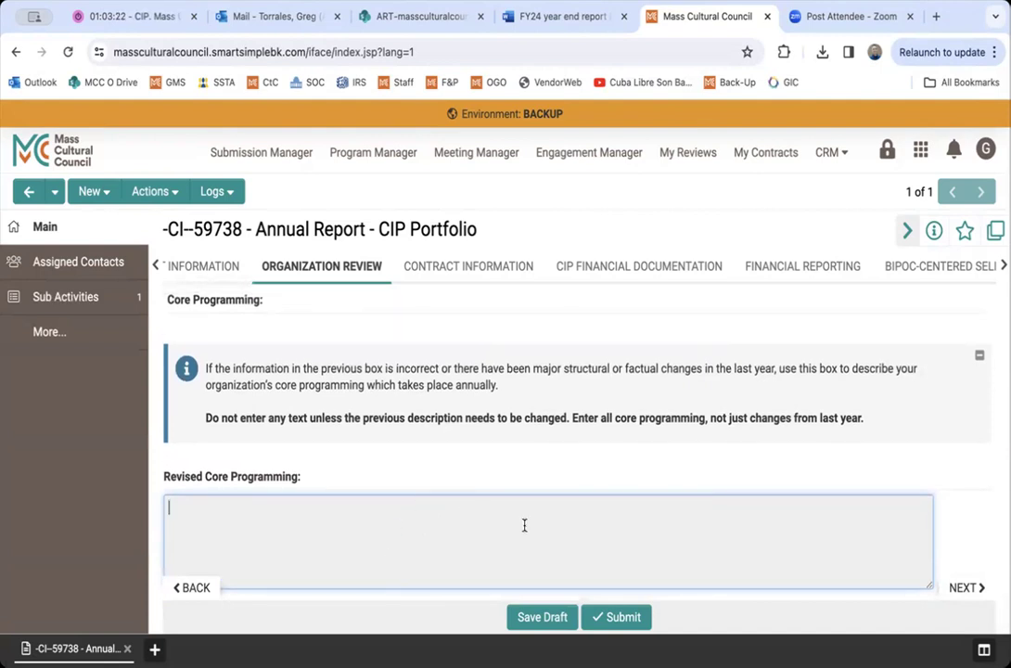
scroll(402, 443, "up", 2)
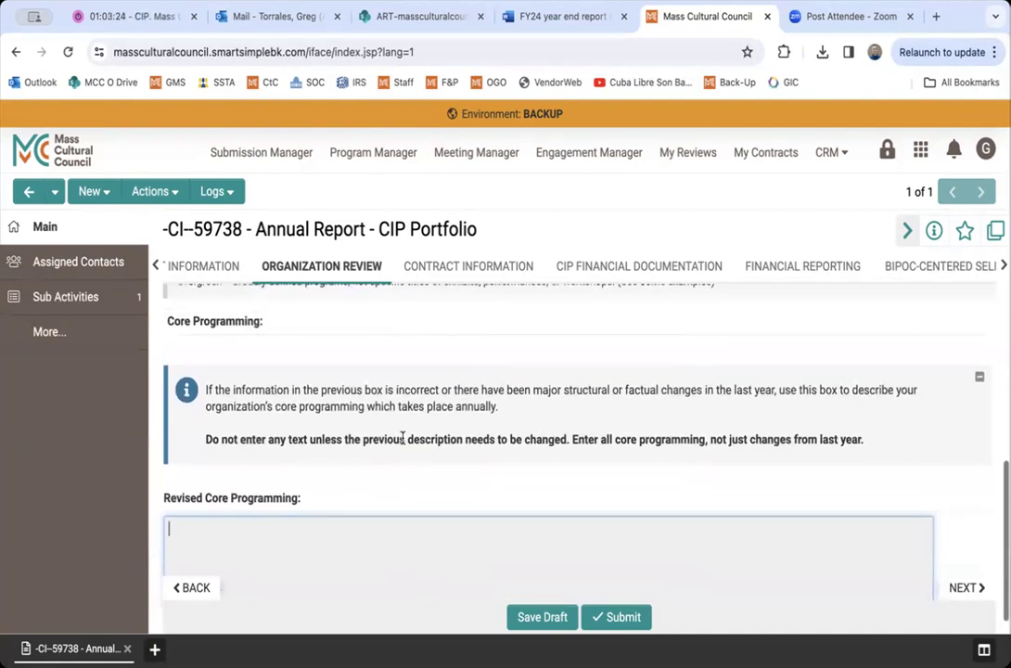
scroll(473, 412, "down", 3)
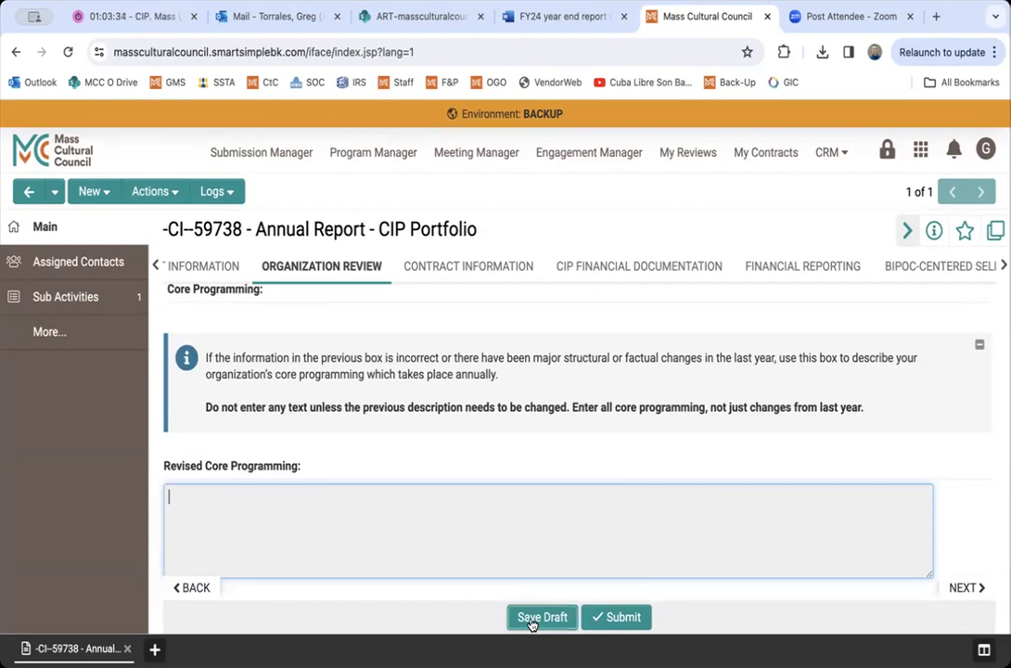
Step: Open the Contract Information section and review the Contract Authorized Signatory's name, title, phone and email fields
left_click(469, 266)
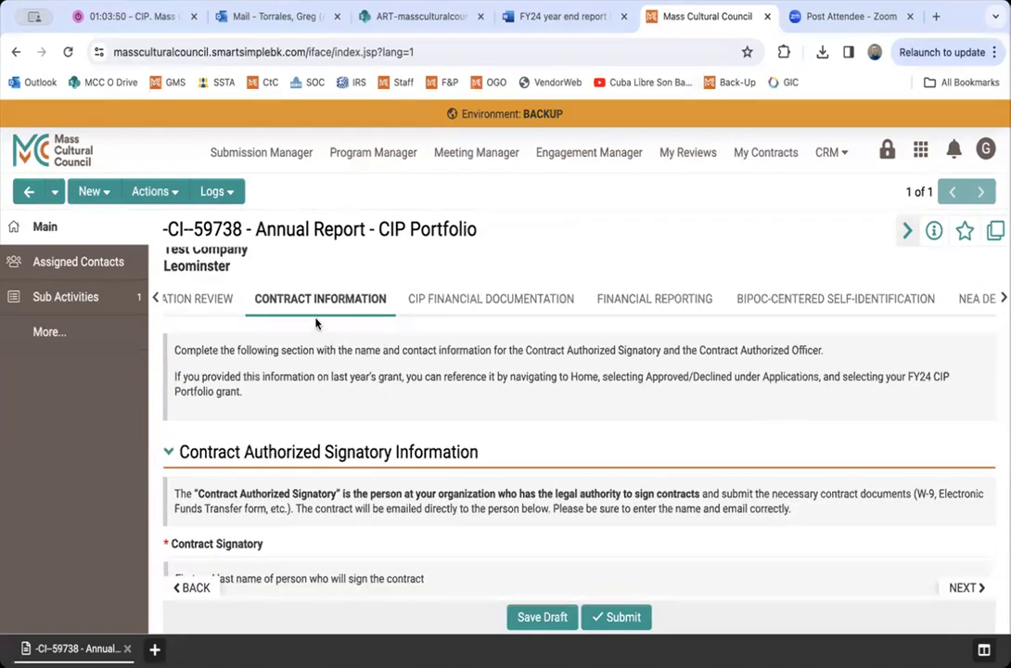
scroll(553, 476, "down", 1)
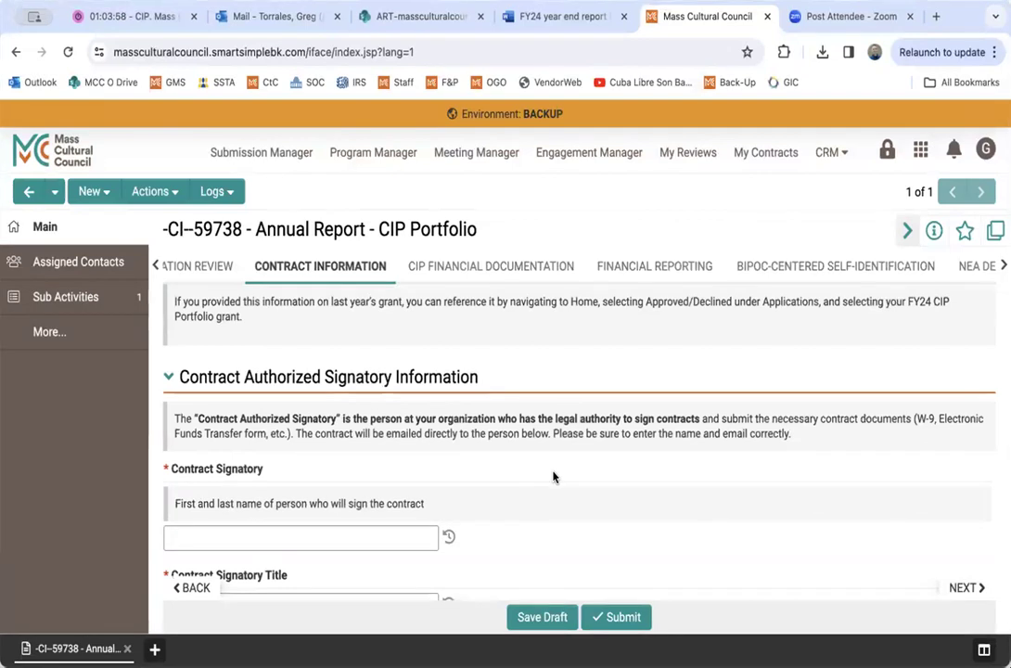
scroll(552, 477, "down", 1)
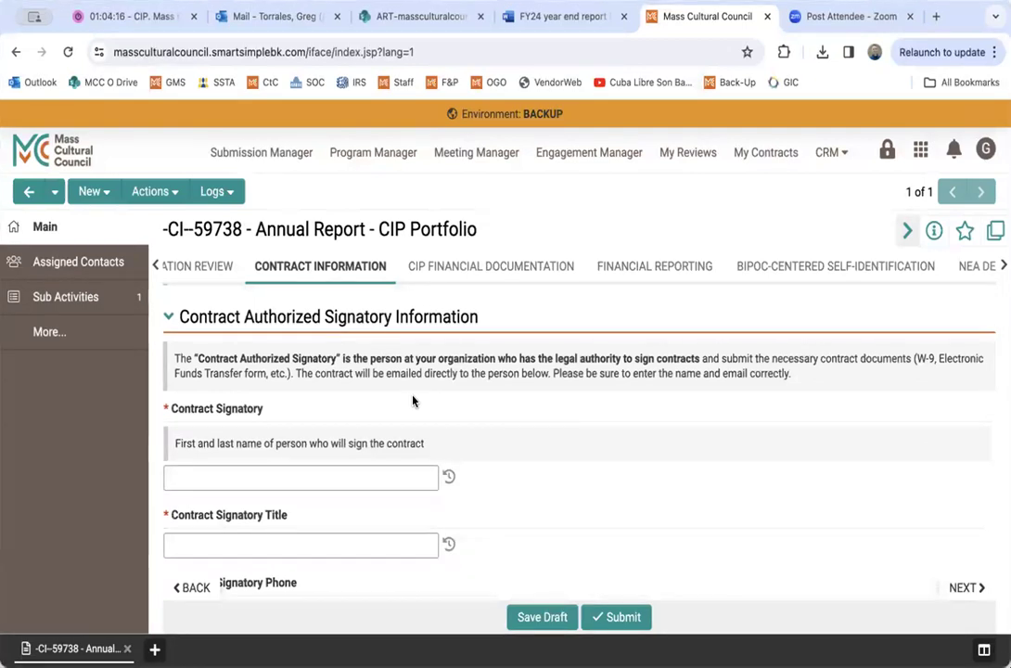
scroll(553, 468, "down", 2)
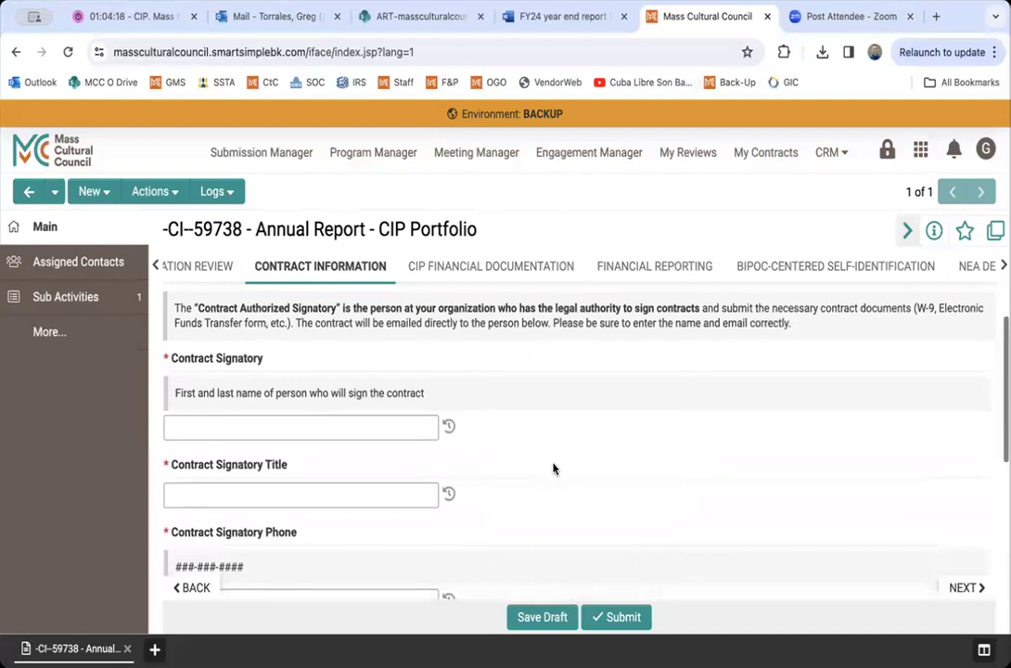
scroll(553, 468, "down", 1)
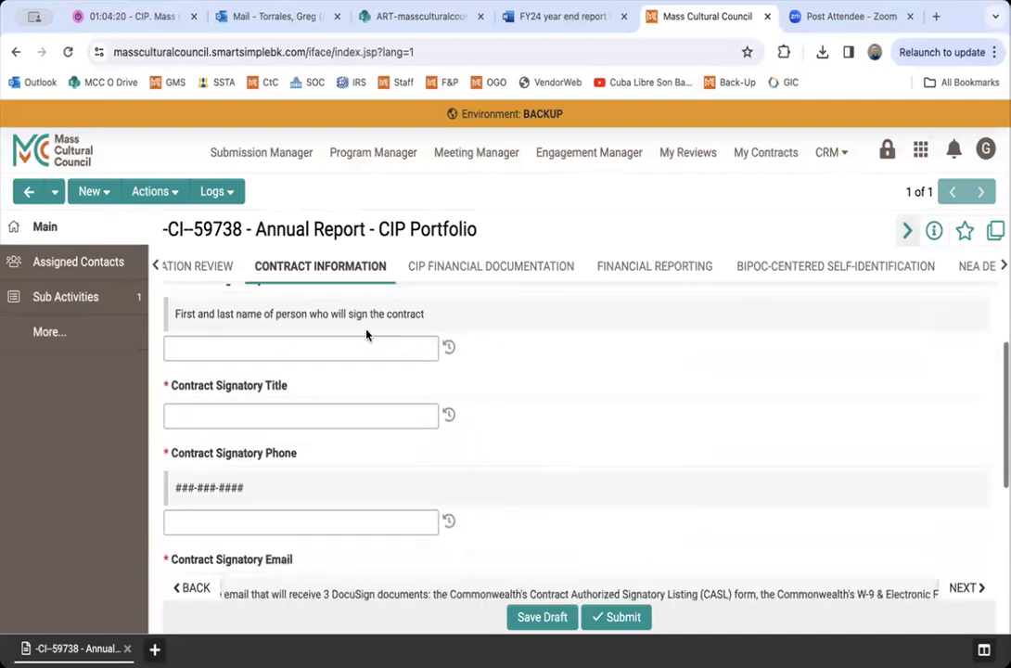
scroll(269, 466, "up", 1)
scroll(304, 519, "down", 4)
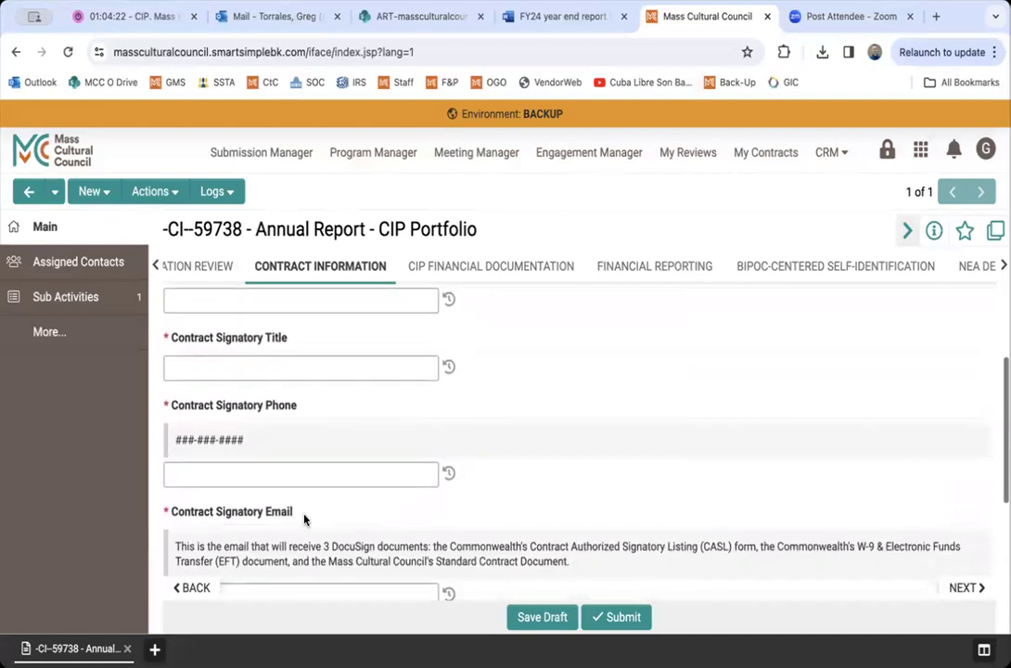
scroll(304, 519, "down", 1)
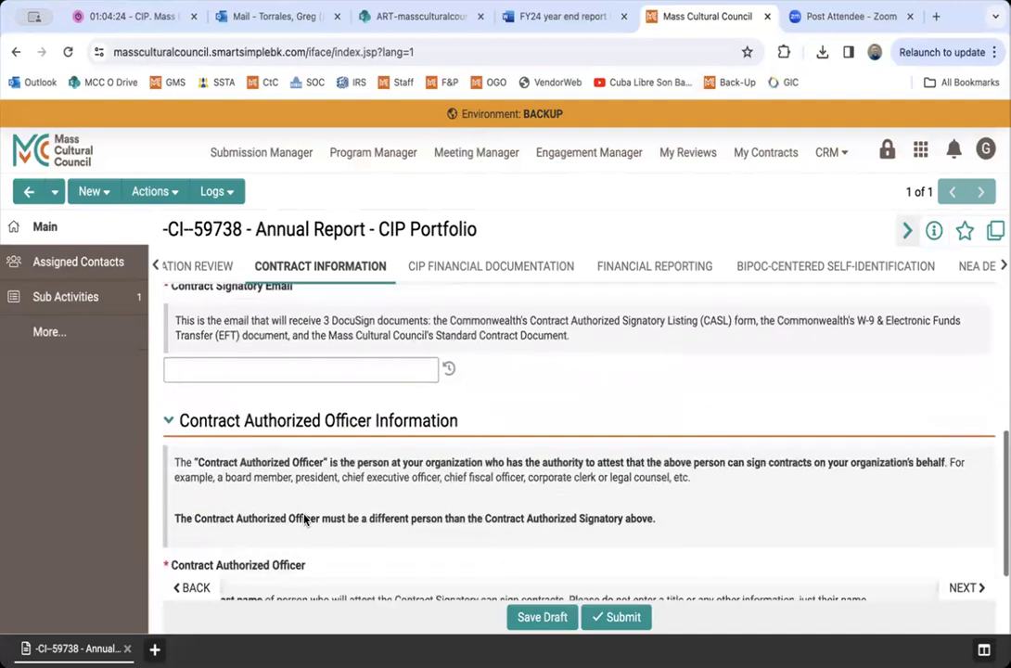
Step: Read the Contract Authorized Officer requirements and examine the officer's name and email fields
scroll(561, 468, "down", 1)
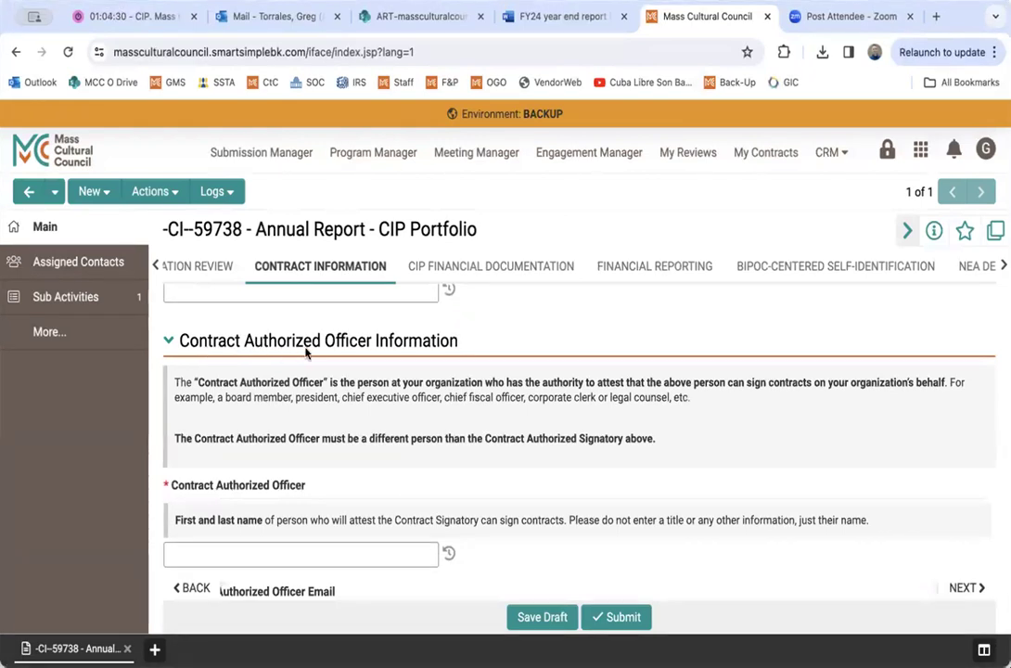
scroll(376, 378, "down", 1)
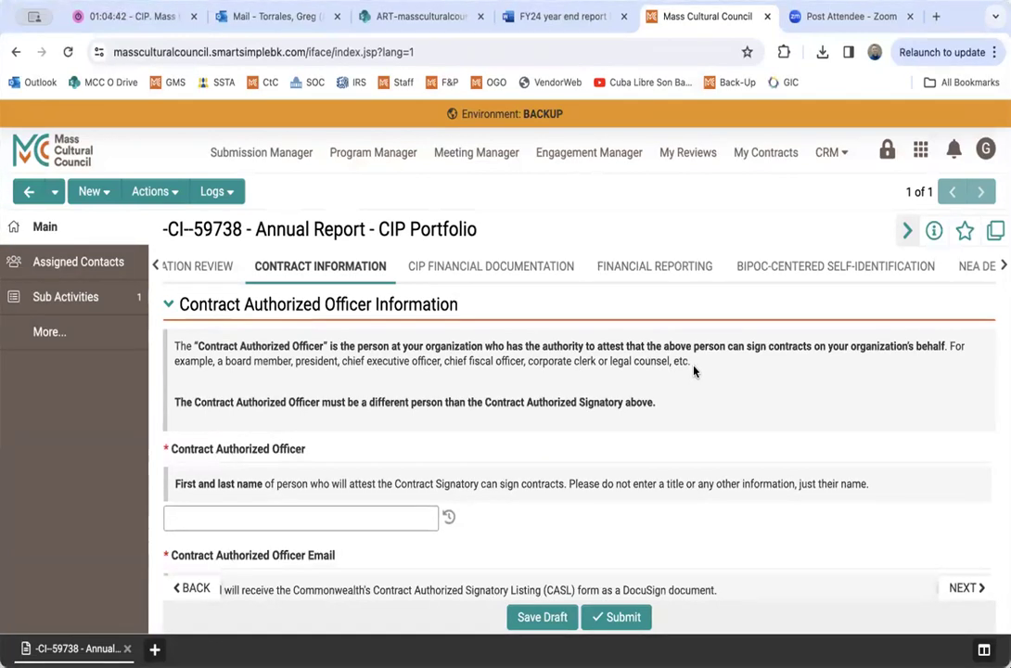
scroll(694, 371, "down", 2)
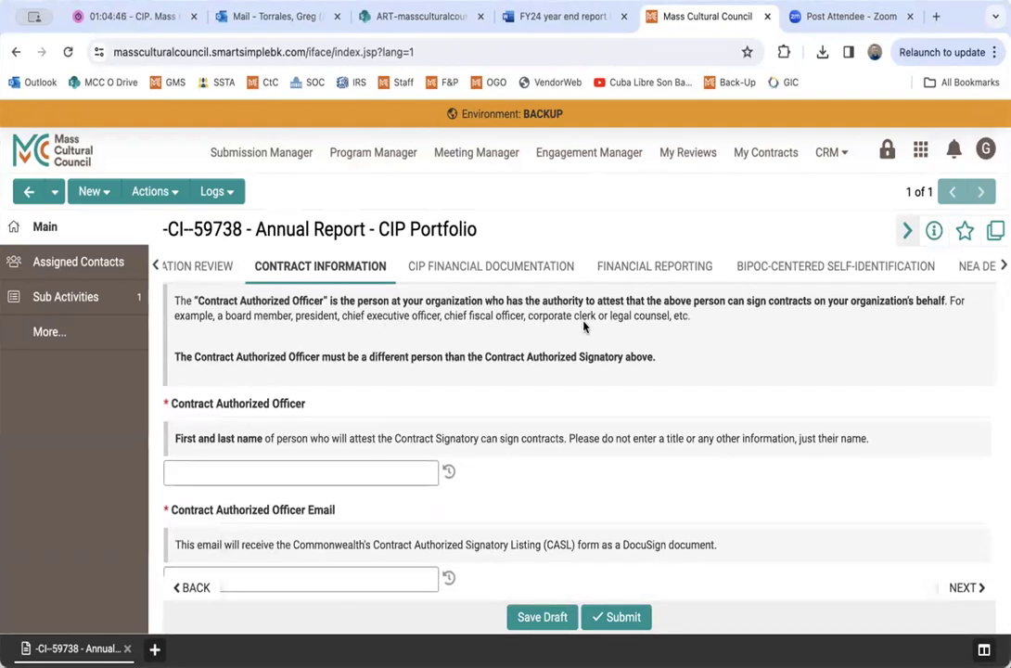
scroll(591, 407, "down", 1)
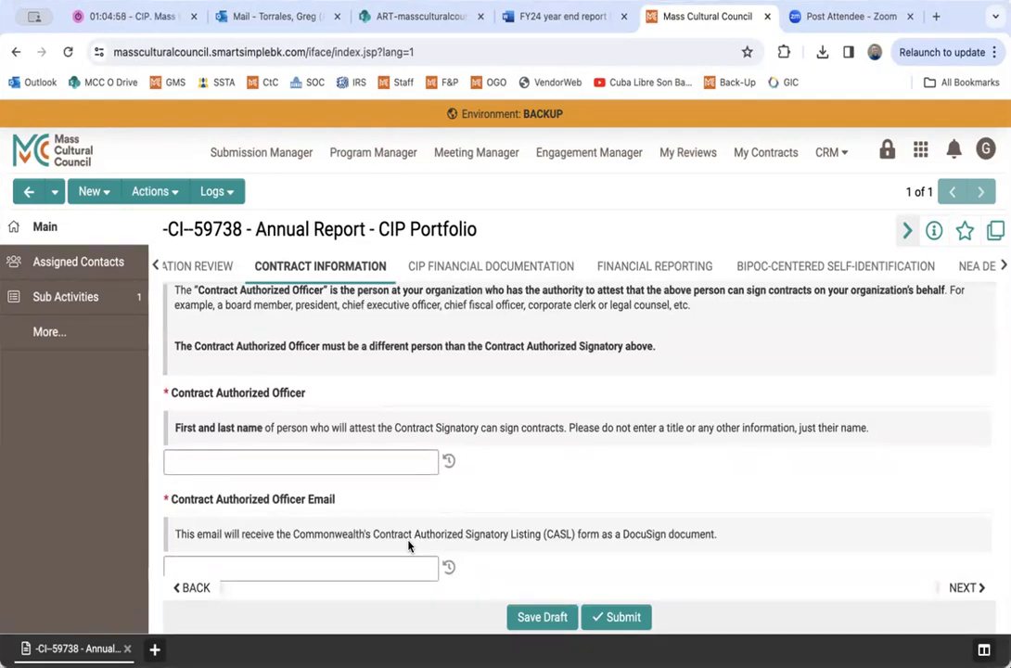
scroll(370, 498, "up", 1)
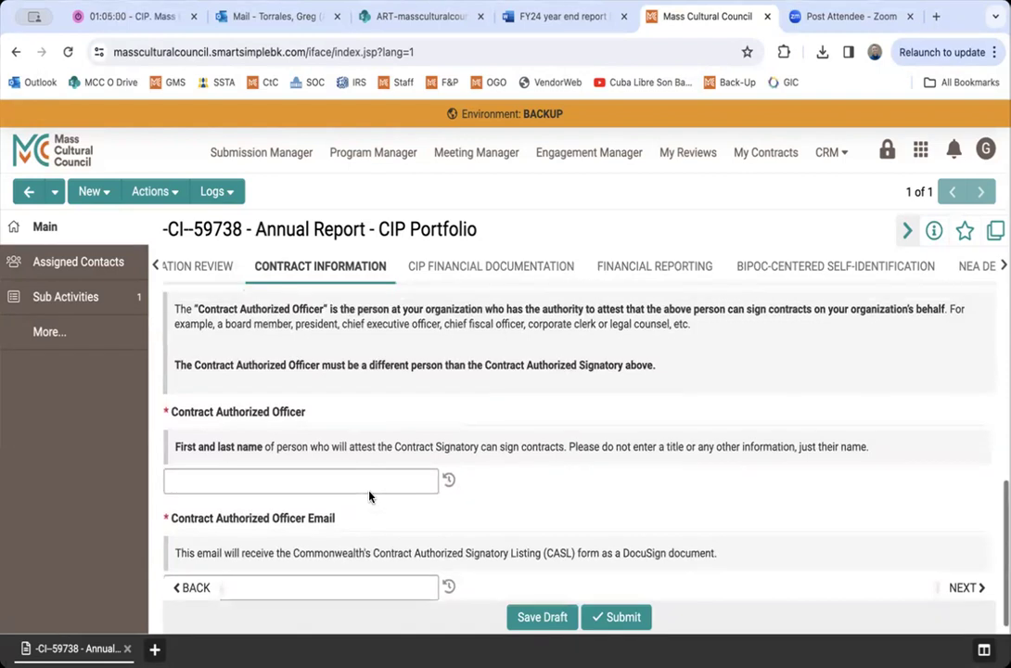
scroll(369, 497, "down", 1)
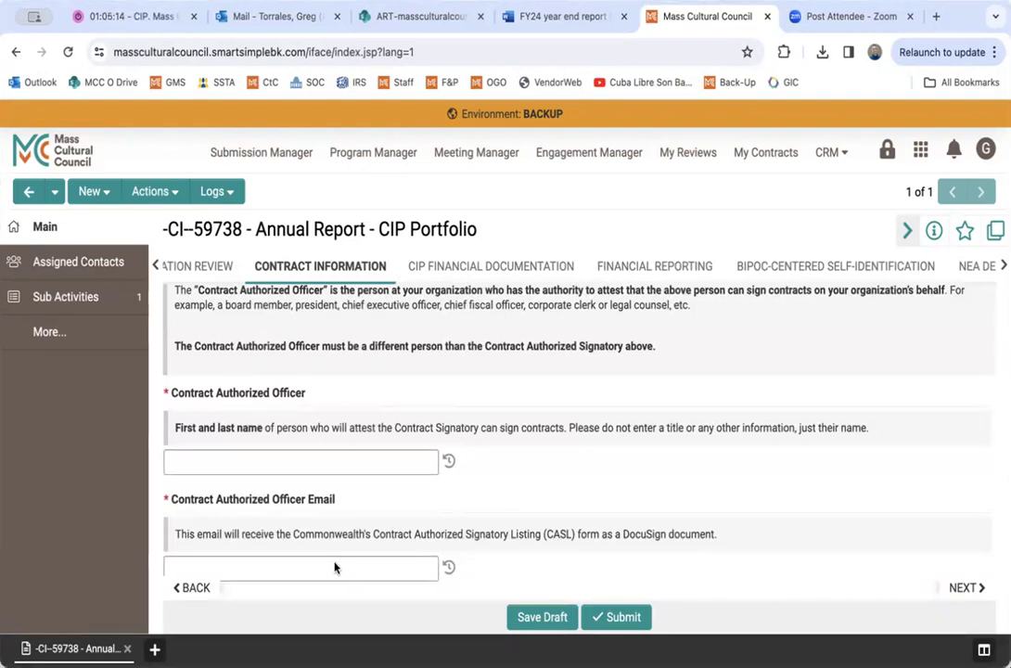
Step: Revisit the Contract Authorized Signatory fields and compare them with the Contract Authorized Officer requirements
scroll(477, 479, "up", 5)
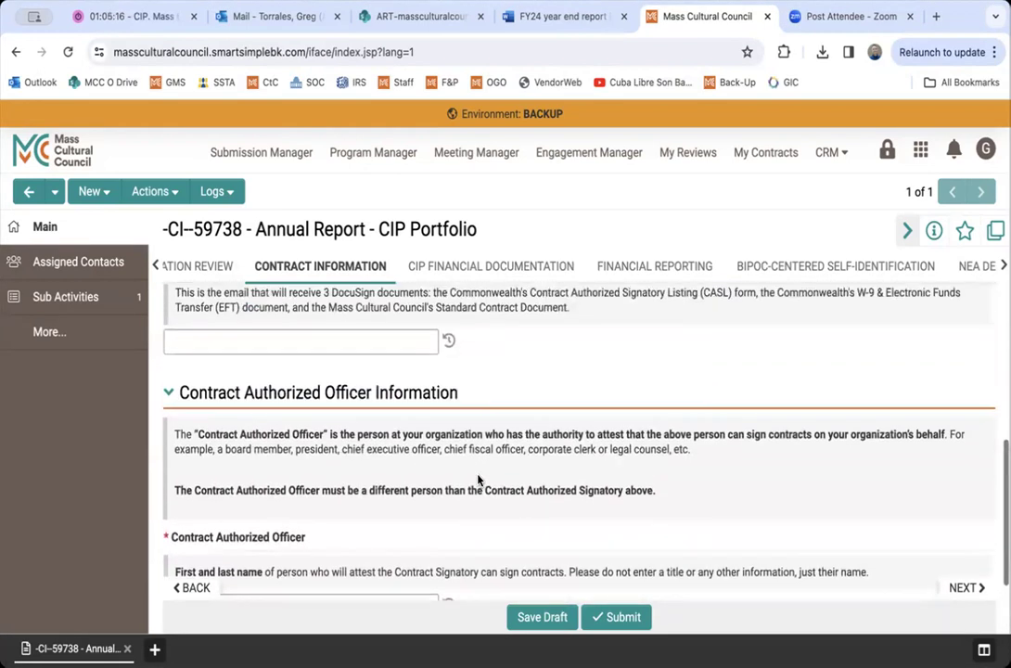
scroll(477, 480, "up", 5)
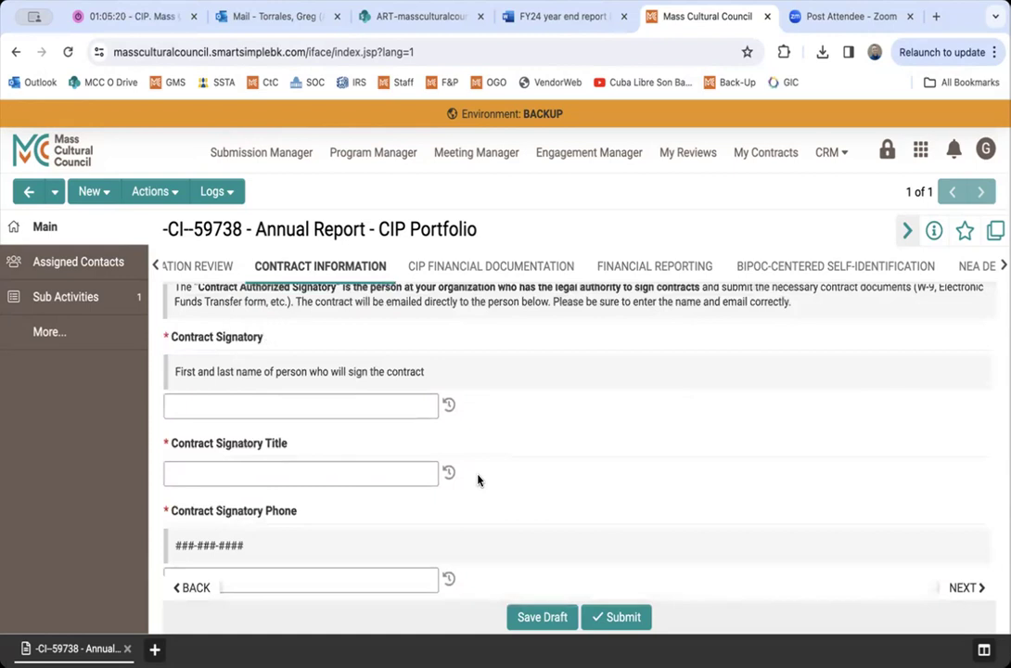
scroll(478, 480, "up", 1)
right_click(541, 326)
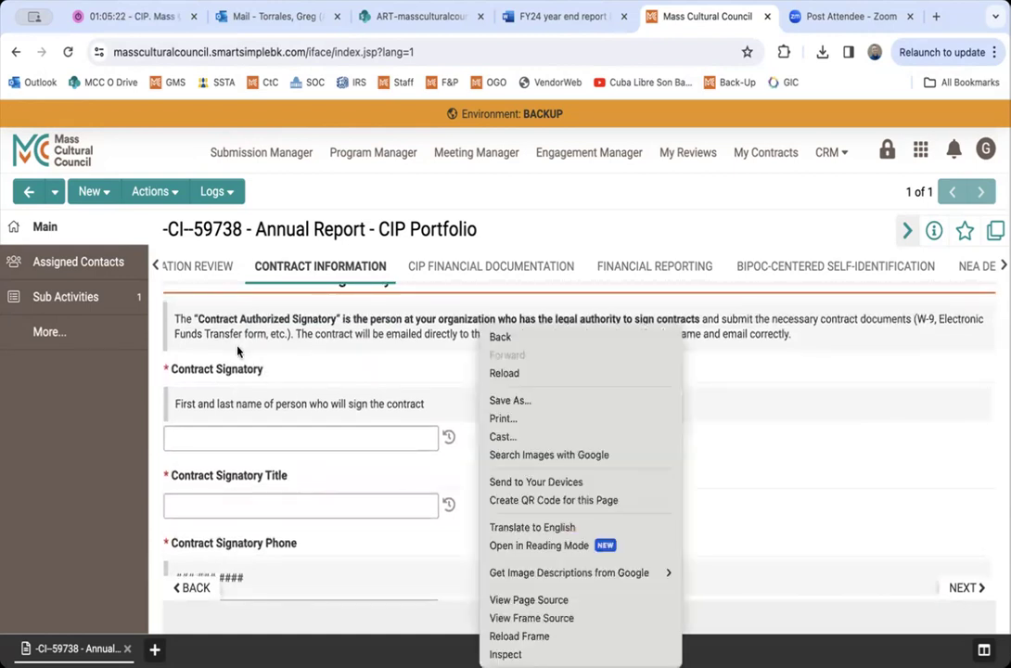
left_click(285, 346)
scroll(401, 425, "down", 5)
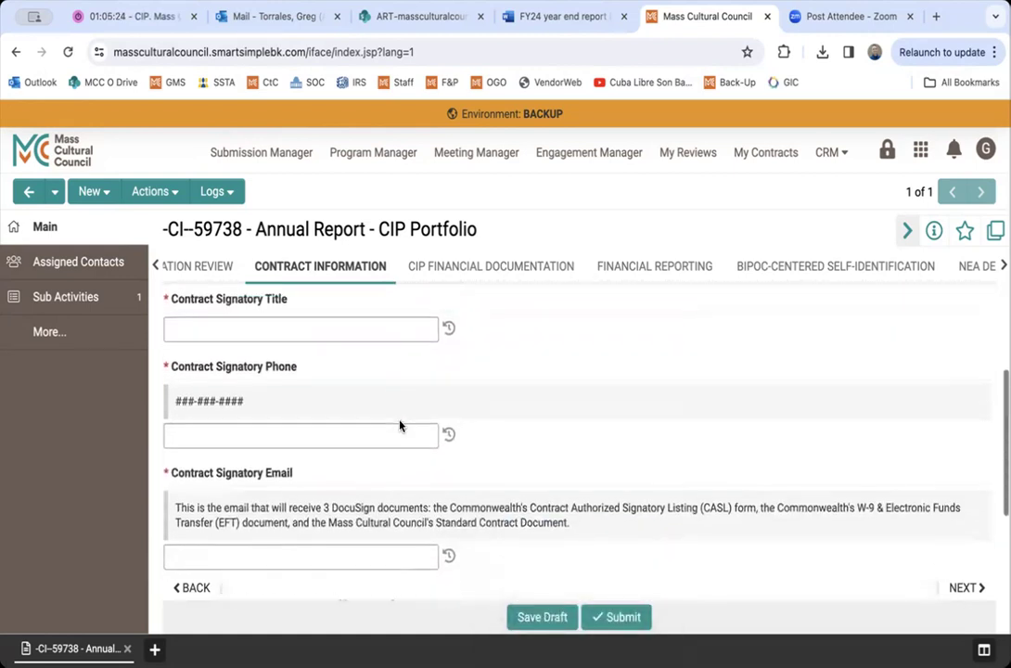
scroll(364, 455, "down", 1)
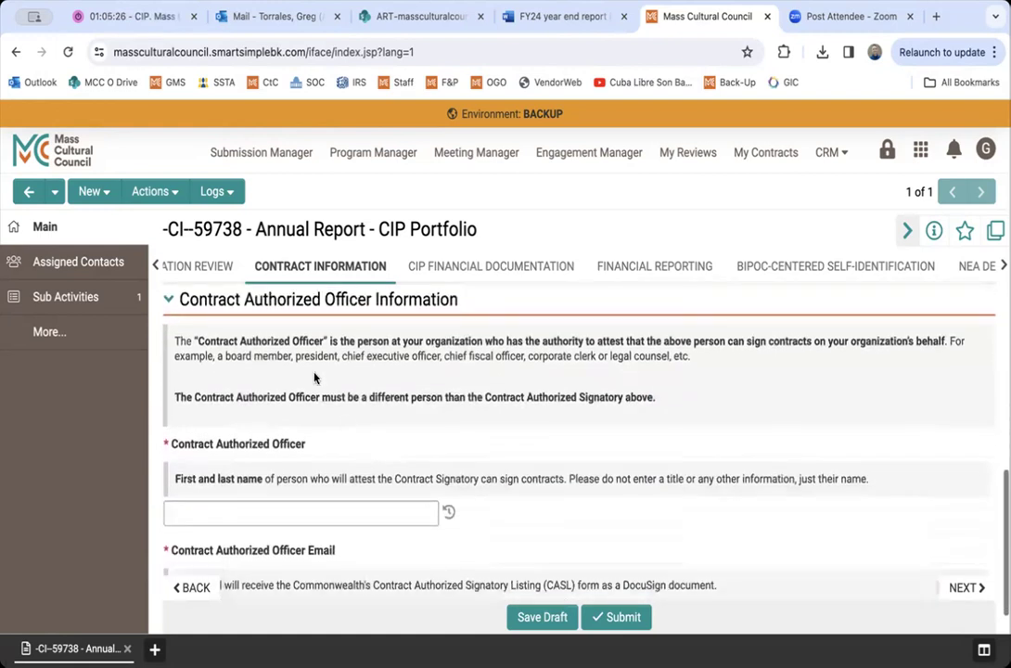
scroll(440, 432, "down", 1)
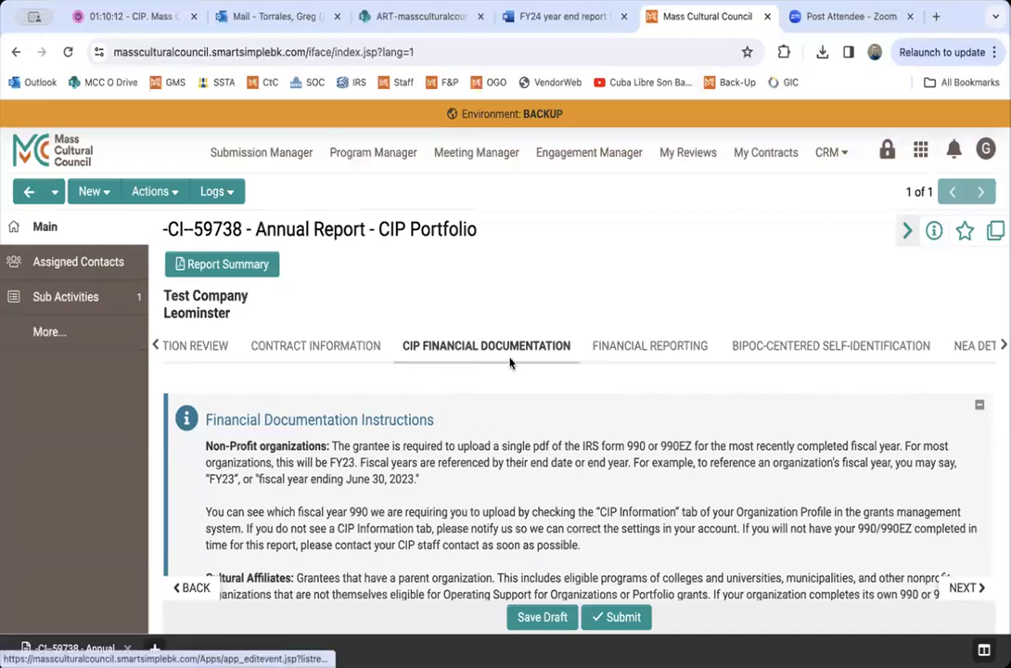
Step: Examine the Most Recent Fiscal Year End Date field, its calendar and the Length of Fiscal Year question in CIP Financial Documentation
scroll(516, 475, "down", 1)
scroll(517, 476, "down", 4)
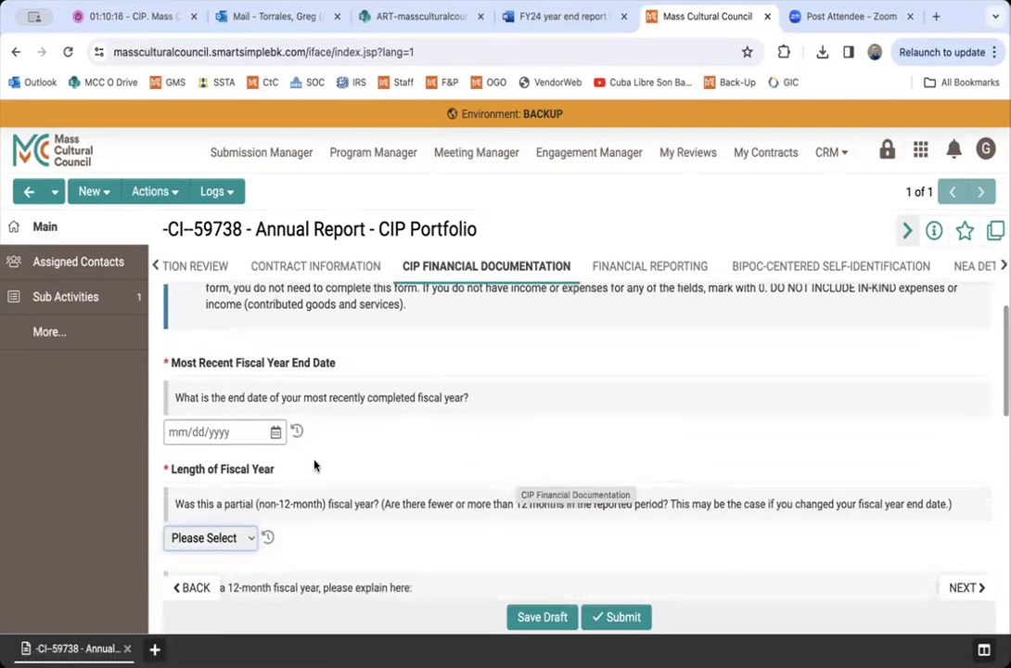
left_click(275, 433)
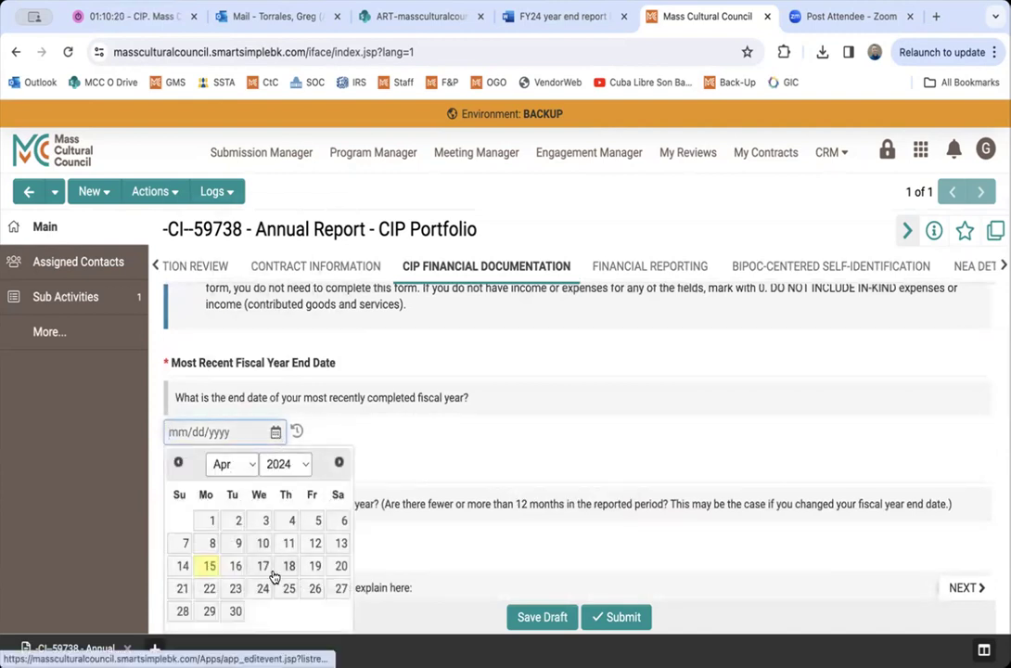
left_click(430, 465)
scroll(430, 465, "down", 1)
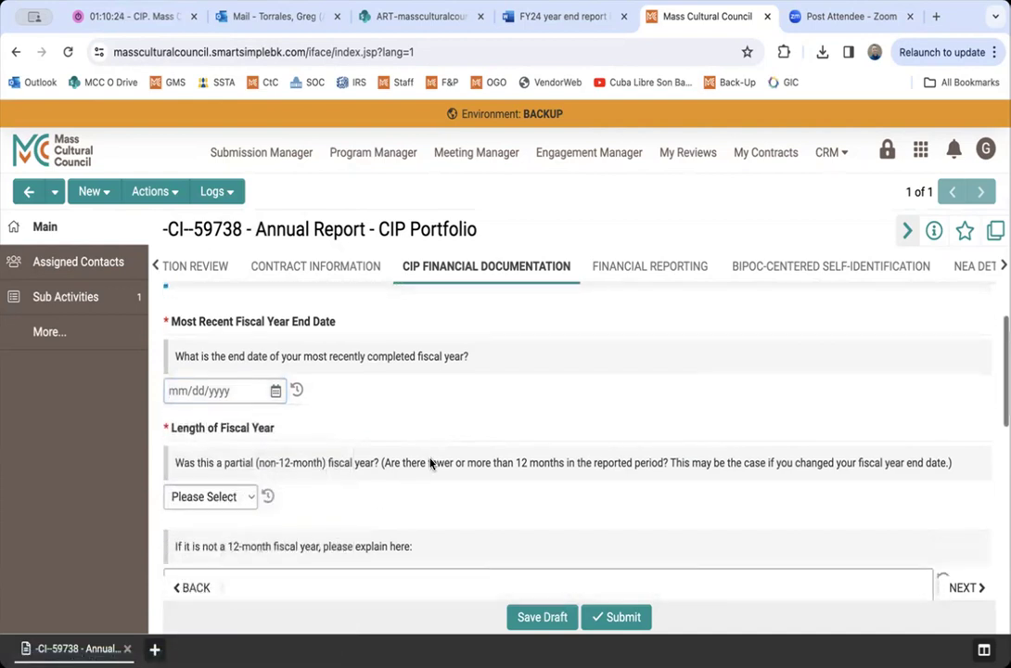
scroll(430, 461, "down", 1)
scroll(430, 459, "down", 2)
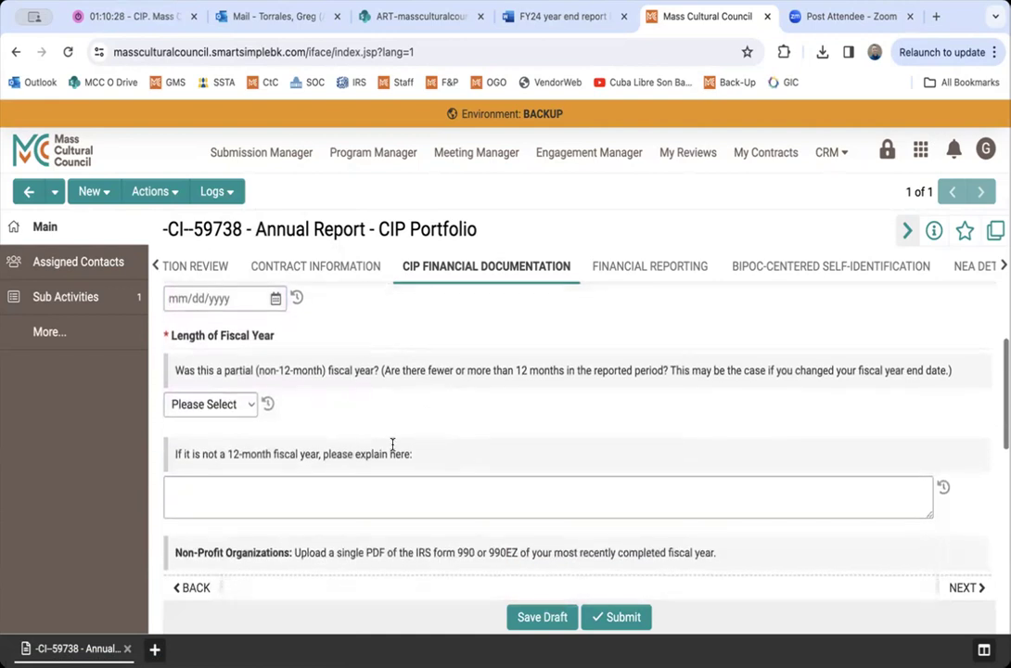
Step: Try the Yes answer on whether the fiscal year was partial, and place the cursor in the explanation field
left_click(221, 409)
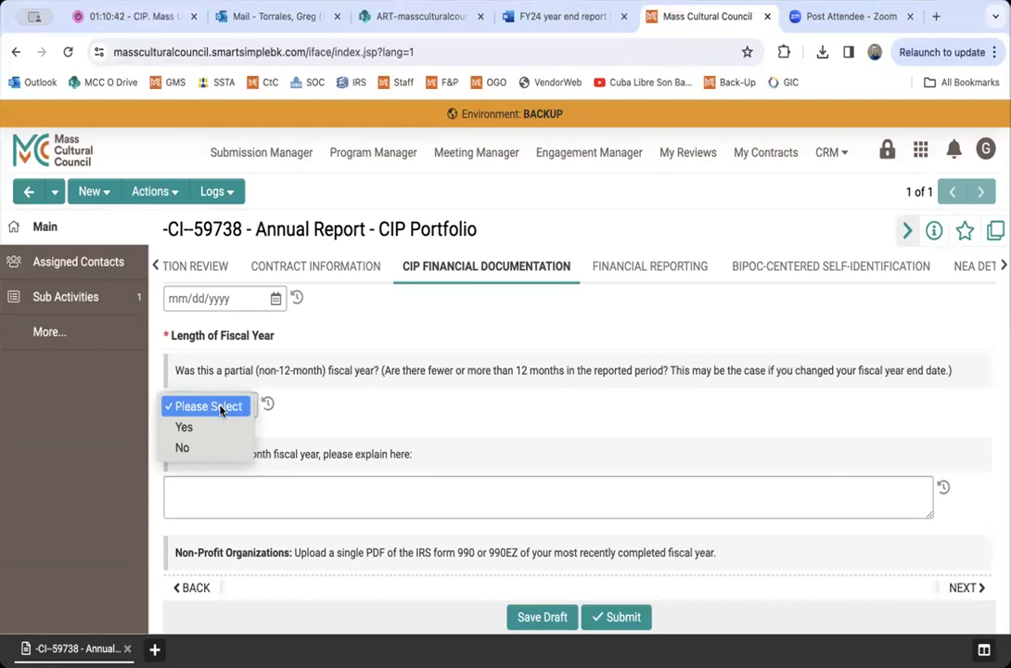
left_click(210, 431)
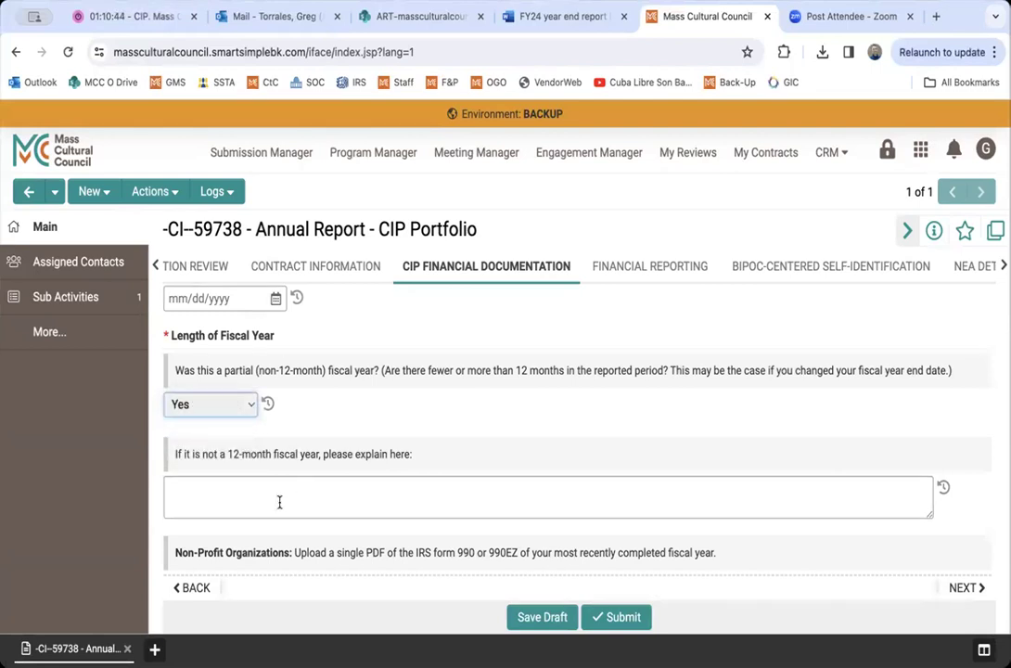
left_click(358, 510)
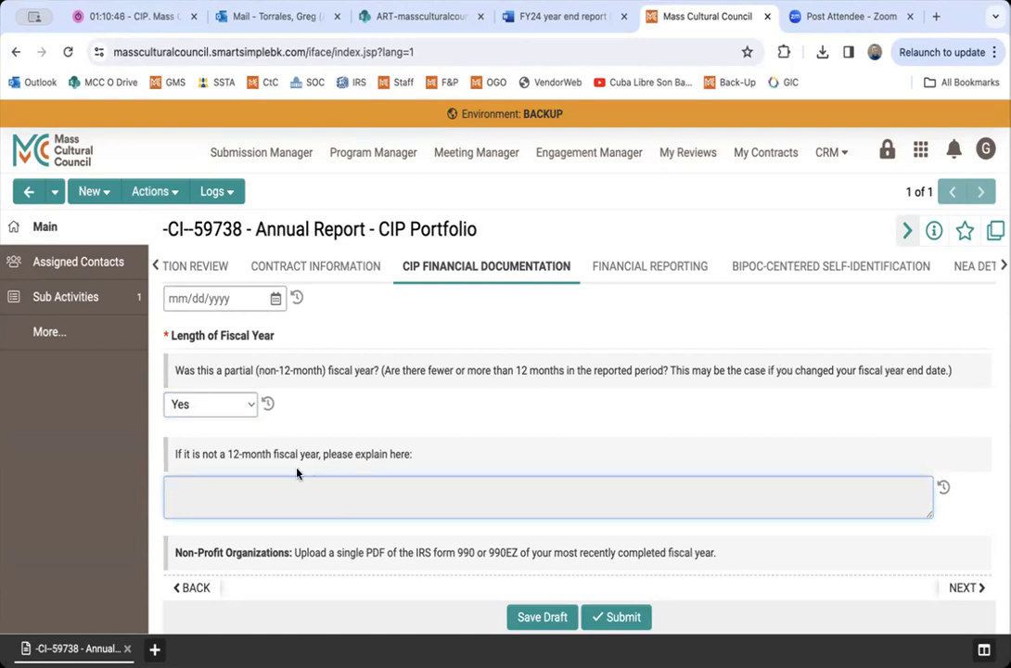
Step: Answer No to whether the fiscal year was partial, and view the upload area for IRS form 990 or 990EZ
left_click(236, 405)
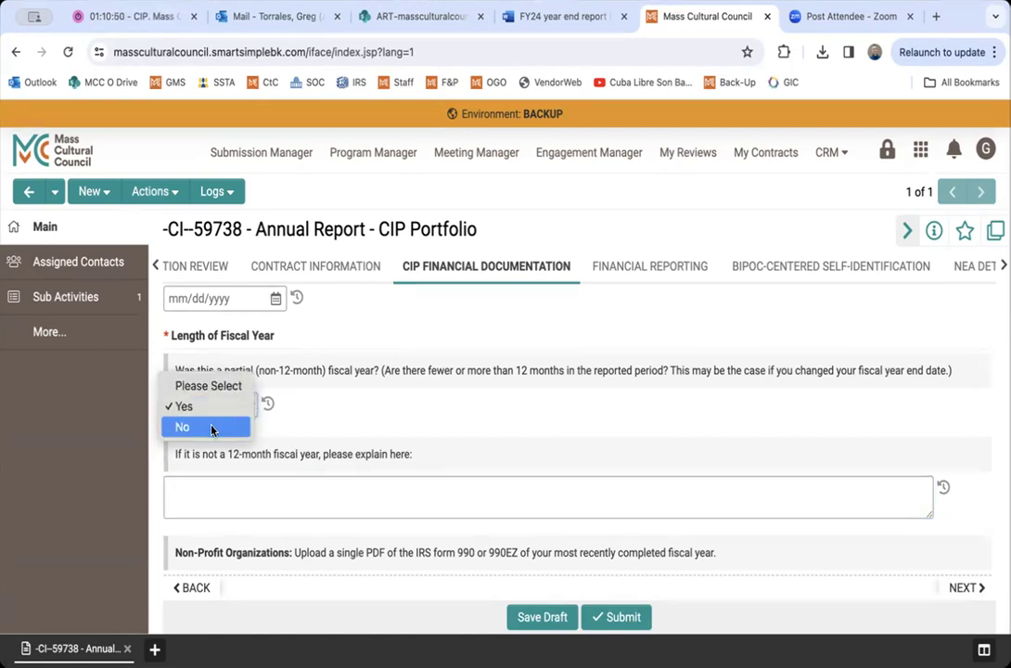
left_click(210, 429)
scroll(348, 427, "down", 2)
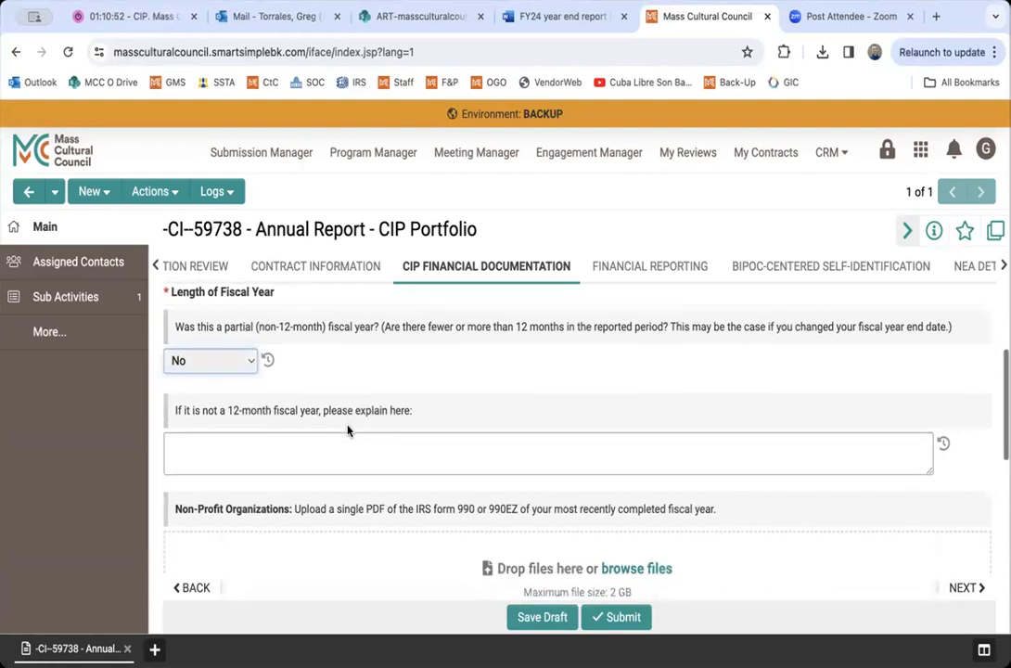
scroll(348, 424, "down", 4)
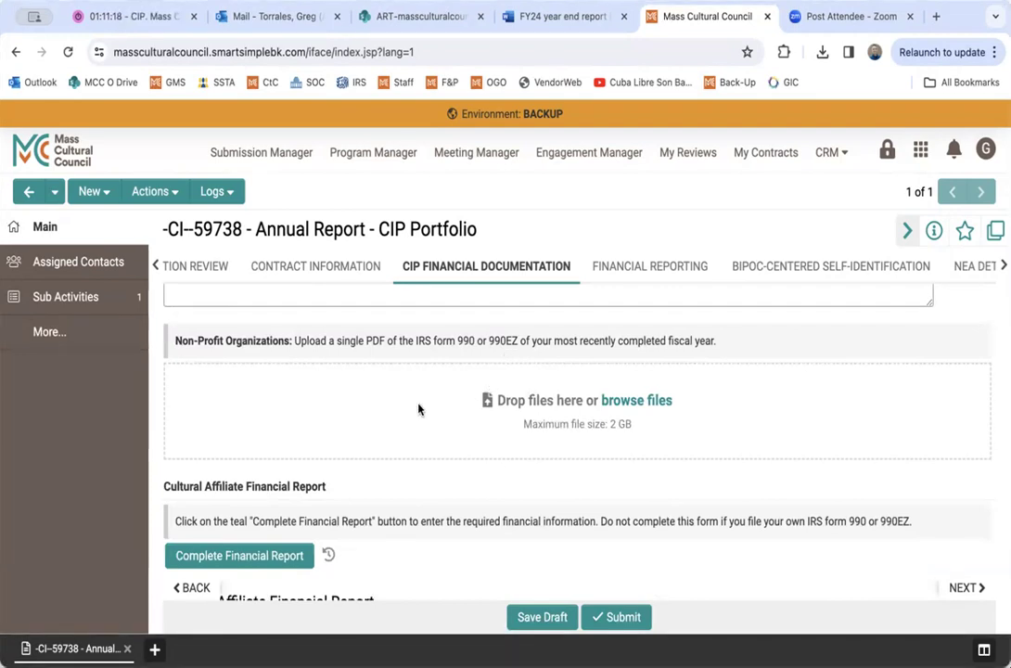
Step: Compare the IRS form 990 or 990EZ upload area with the Cultural Affiliate Financial Report instructions
scroll(419, 404, "down", 3)
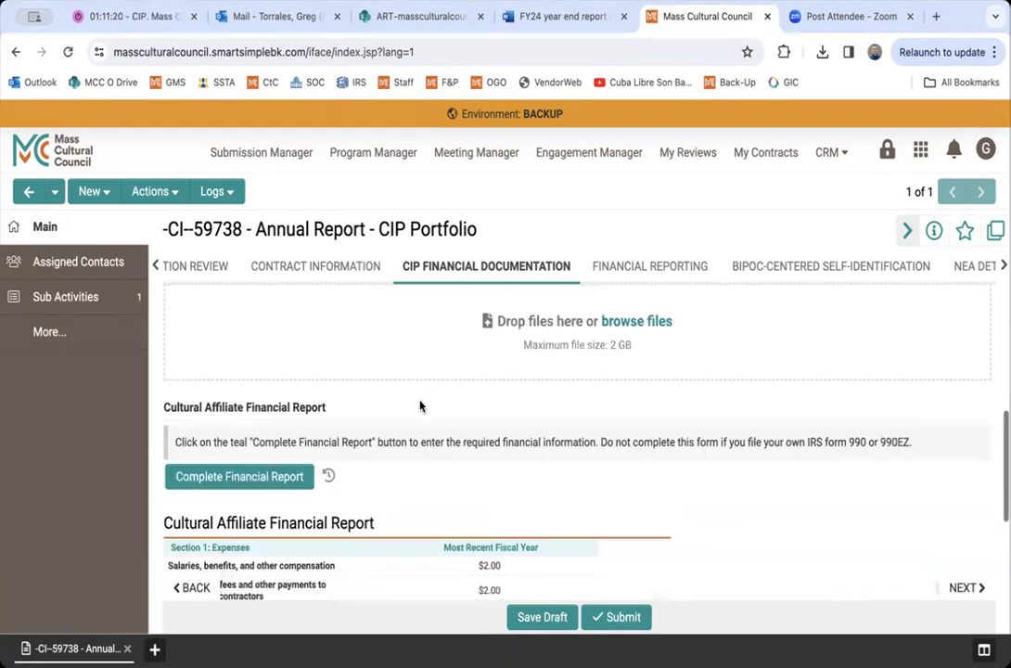
scroll(419, 404, "down", 1)
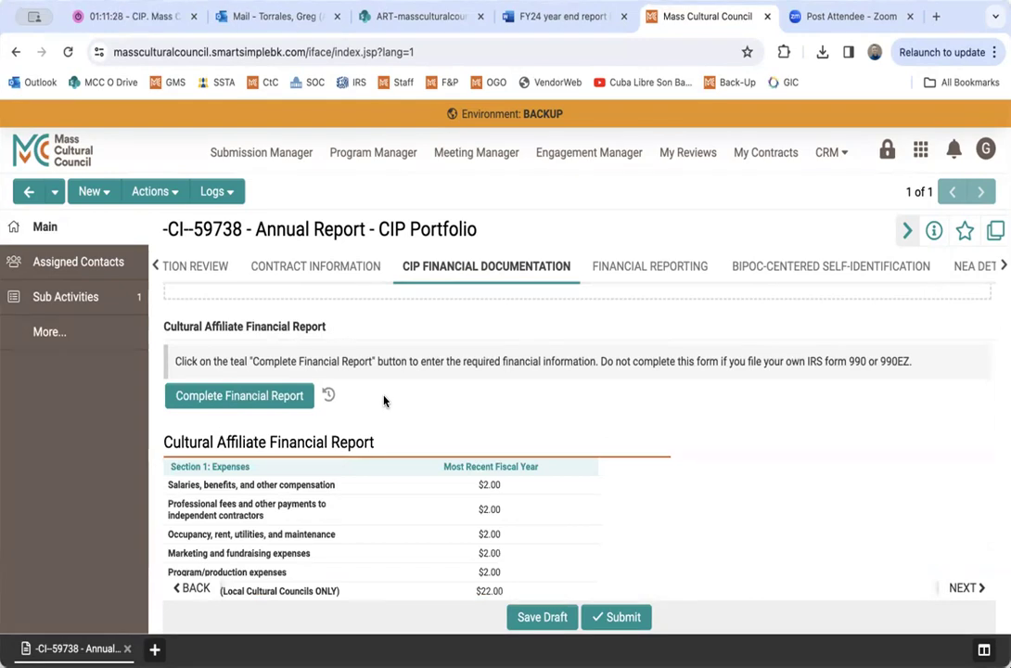
scroll(384, 401, "up", 3)
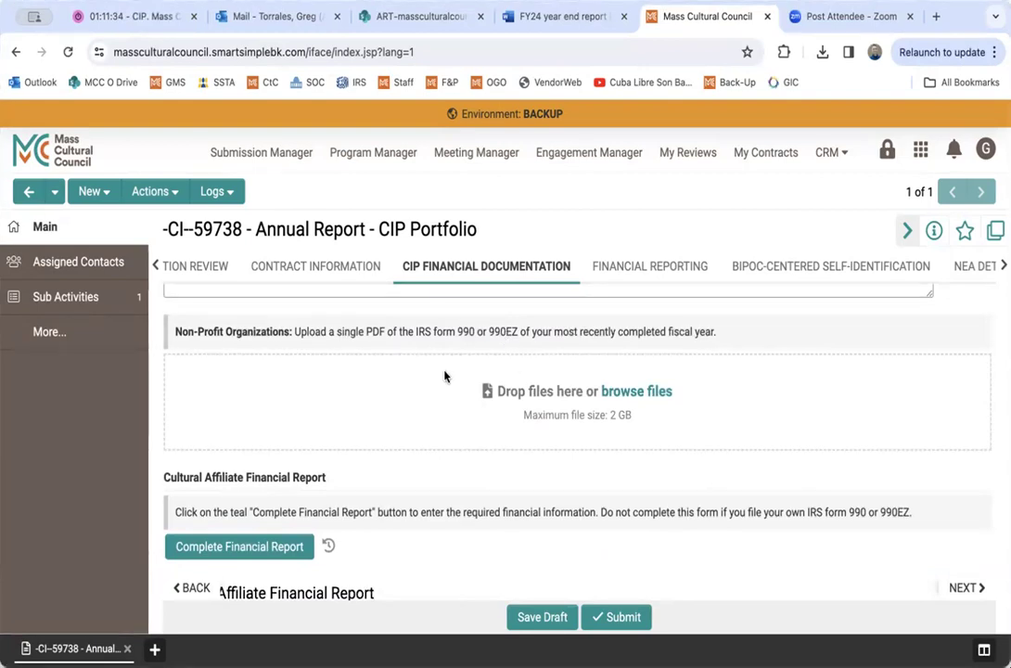
scroll(370, 375, "down", 2)
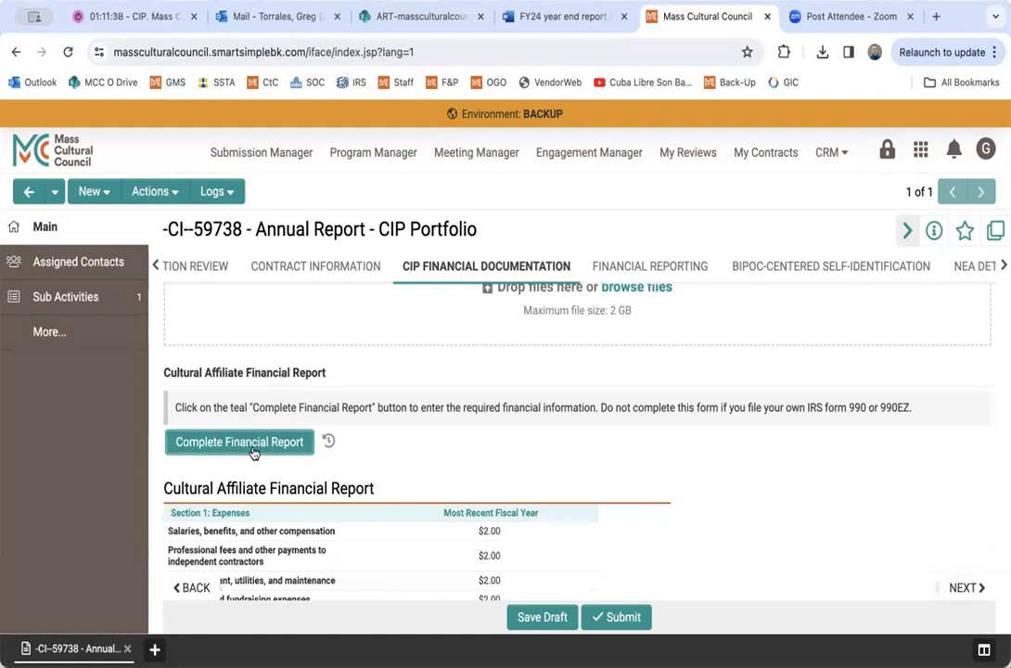
scroll(428, 438, "down", 1)
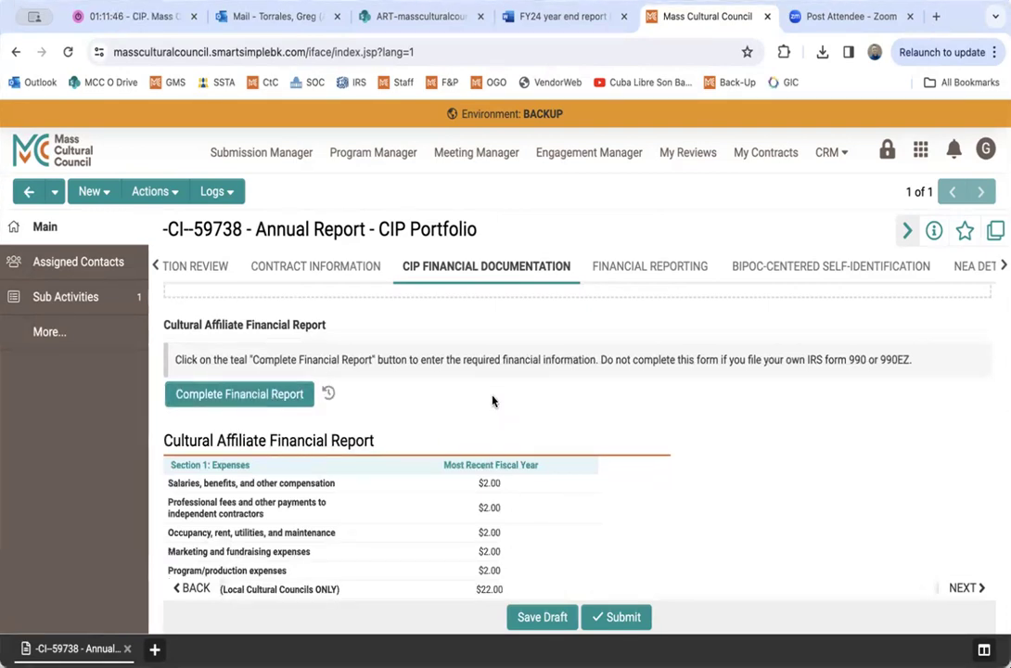
Step: Examine the Expenses and Income sections of the Cultural Affiliate Financial Report table
scroll(493, 401, "down", 2)
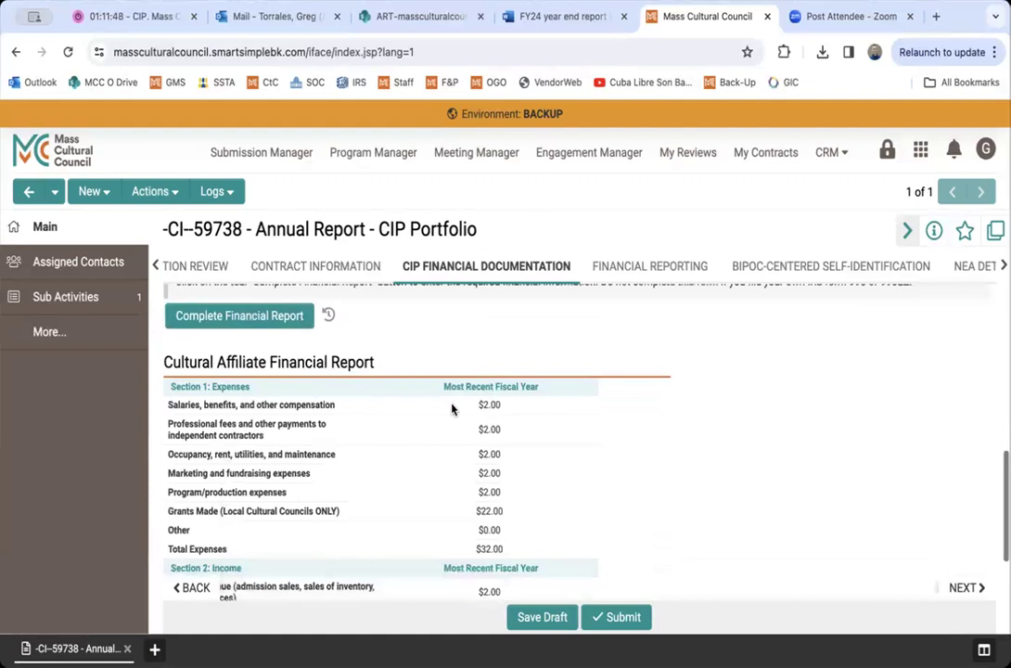
scroll(318, 471, "down", 1)
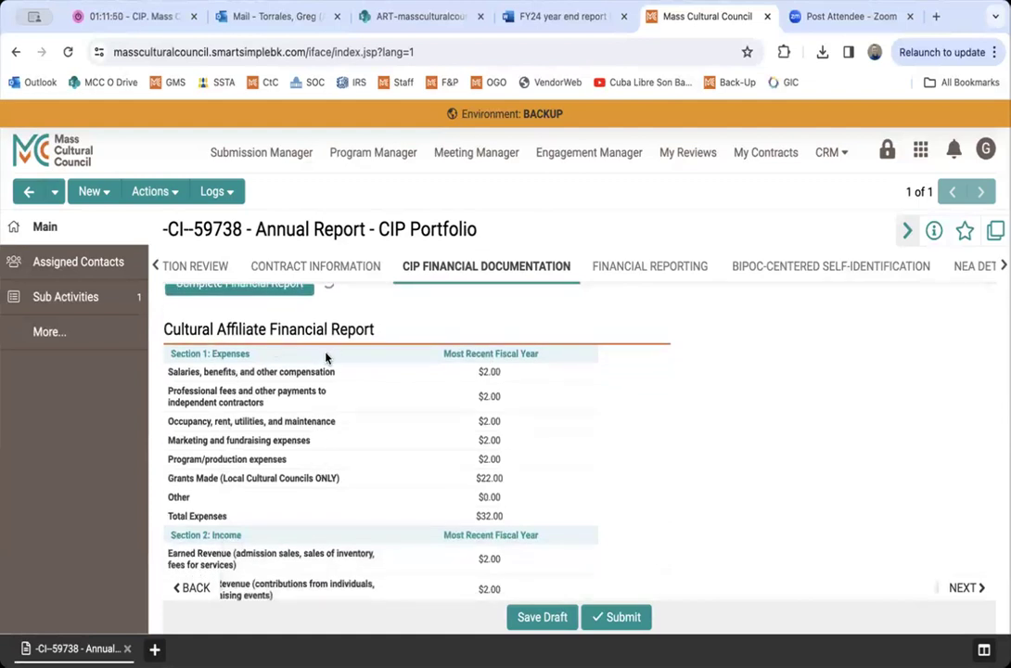
scroll(378, 469, "down", 1)
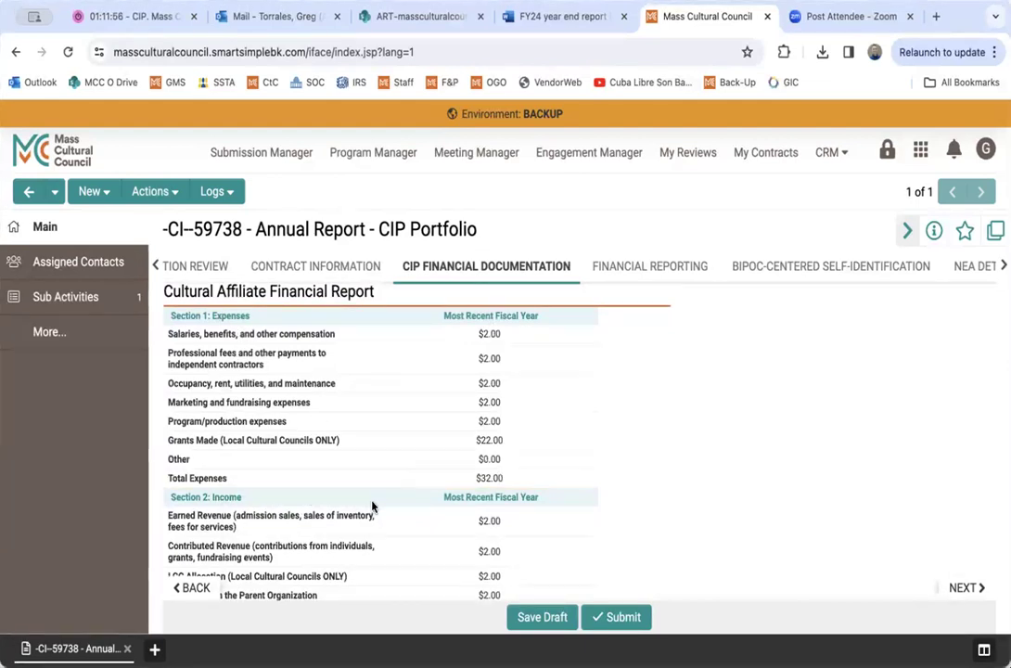
scroll(372, 506, "down", 3)
scroll(371, 505, "down", 1)
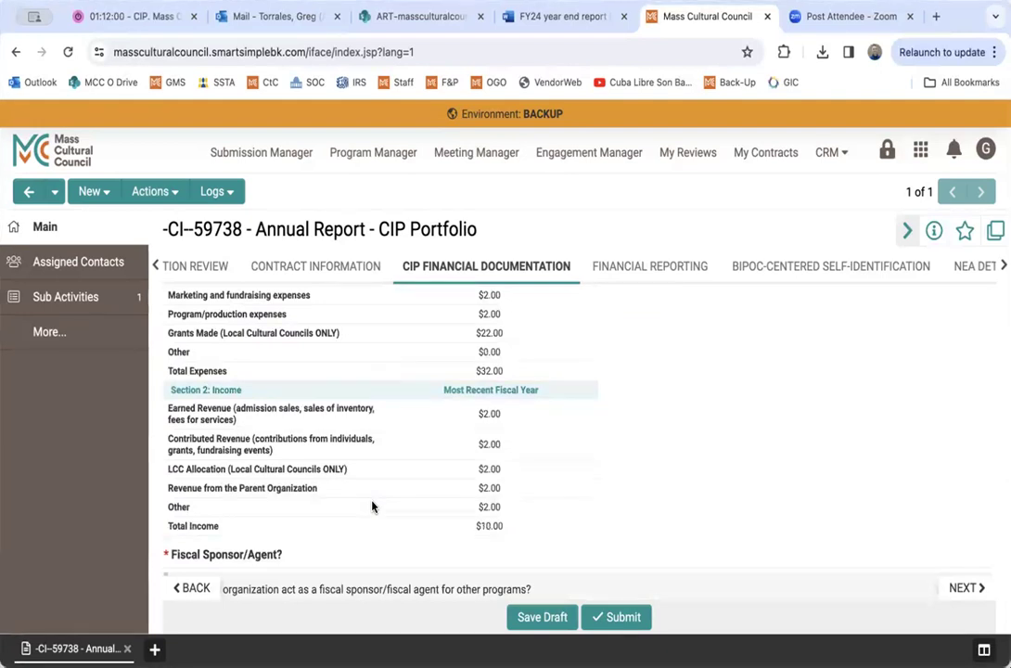
scroll(372, 505, "down", 1)
scroll(372, 506, "up", 1)
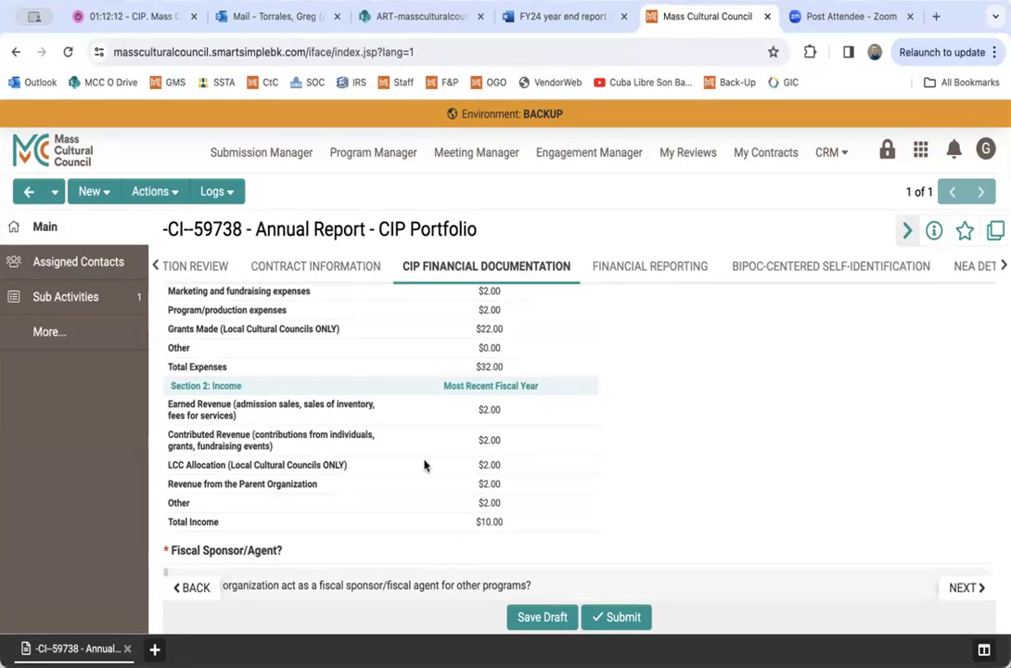
scroll(425, 464, "up", 3)
scroll(371, 426, "up", 1)
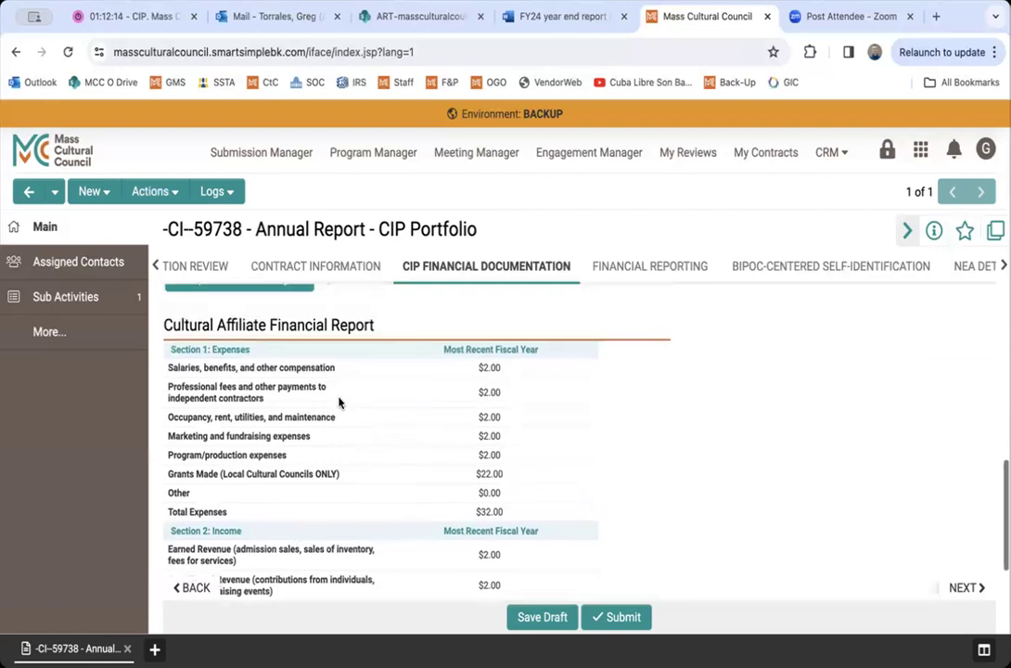
scroll(338, 401, "down", 1)
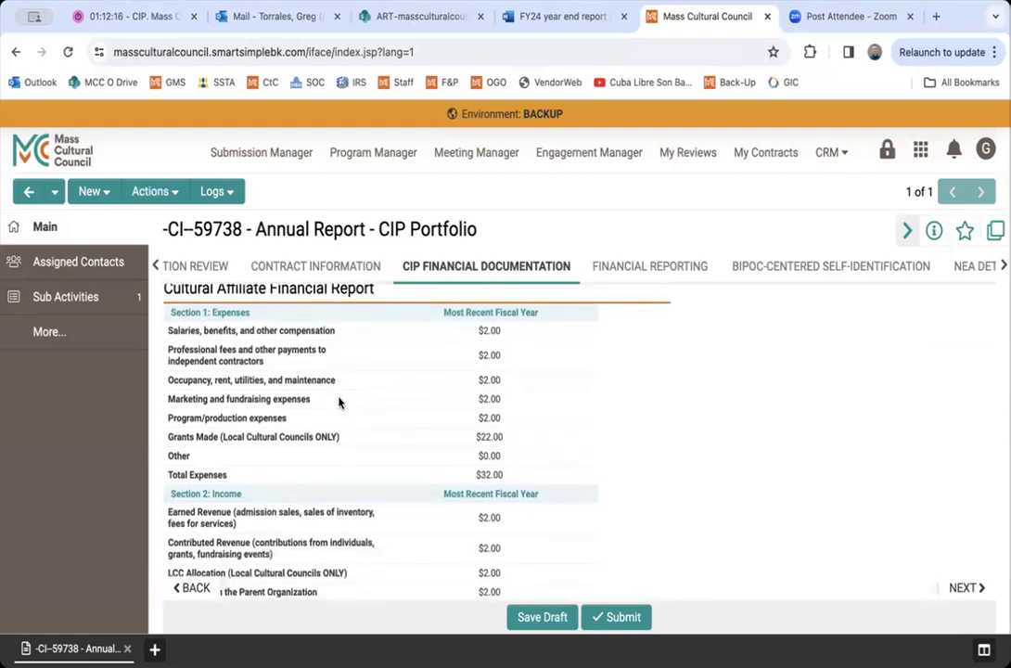
scroll(386, 377, "down", 3)
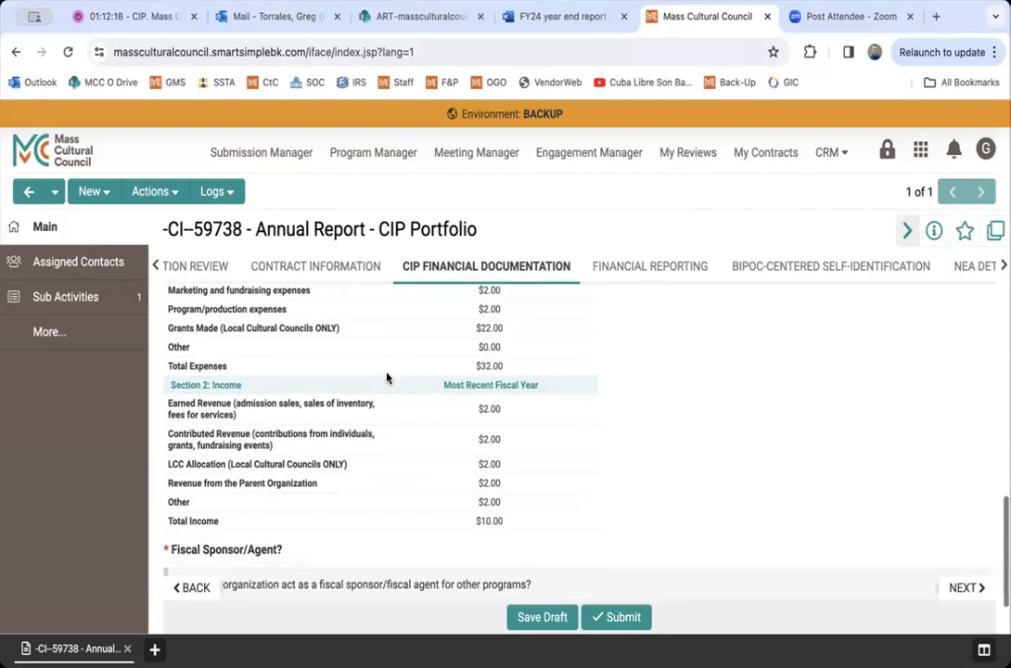
scroll(387, 377, "up", 1)
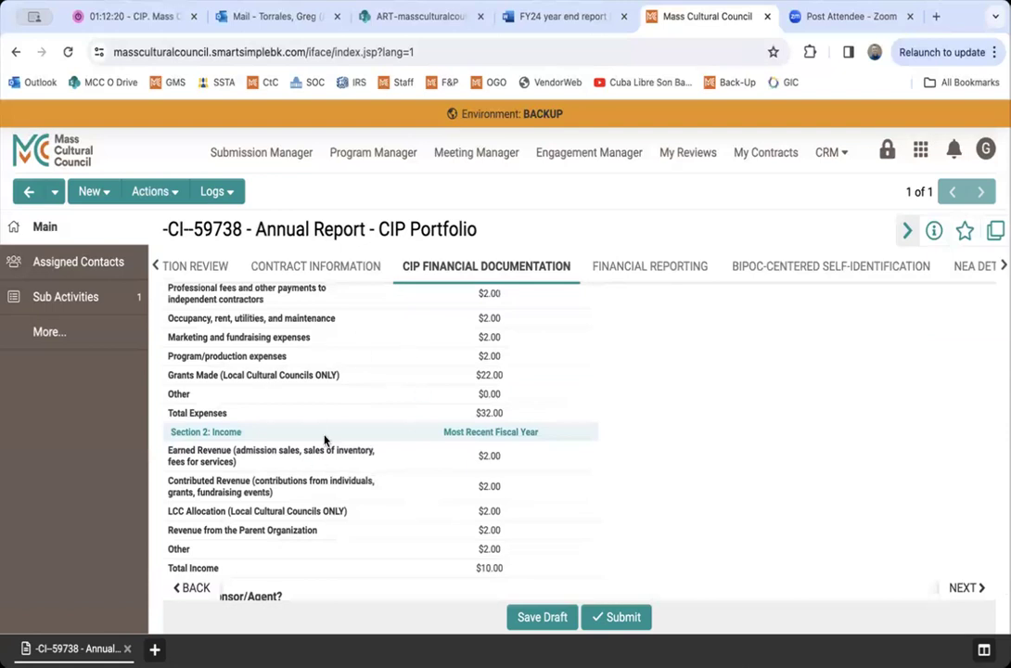
scroll(323, 440, "up", 2)
Step: Answer Yes to the Fiscal Sponsor/Agent question and view the fiscally sponsored programs questions that follow it
scroll(322, 439, "down", 3)
scroll(324, 438, "down", 3)
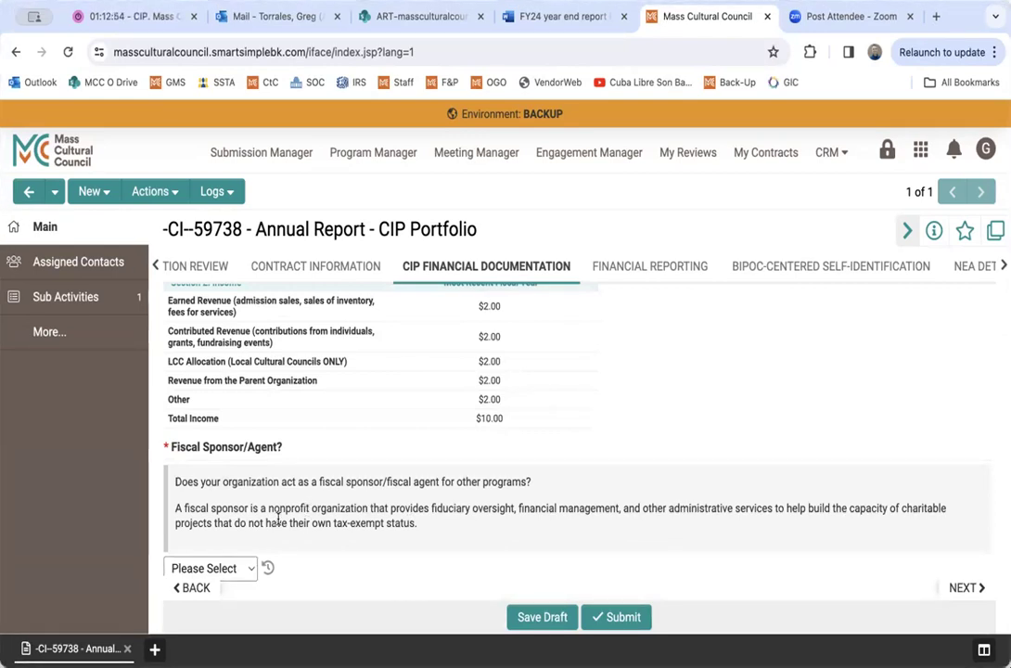
left_click(232, 577)
left_click(205, 594)
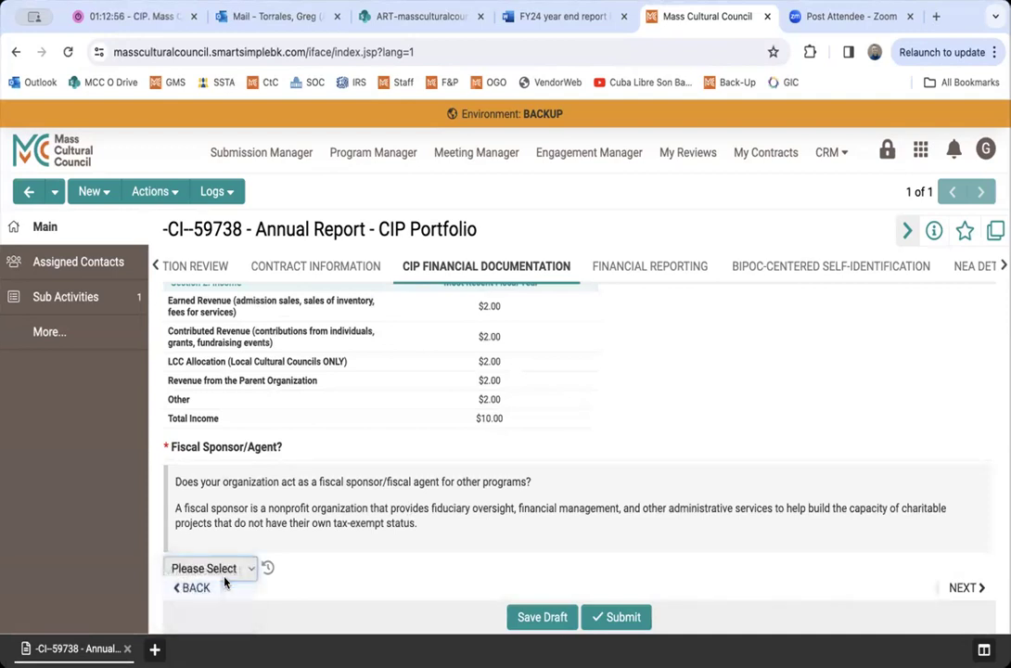
scroll(338, 558, "down", 3)
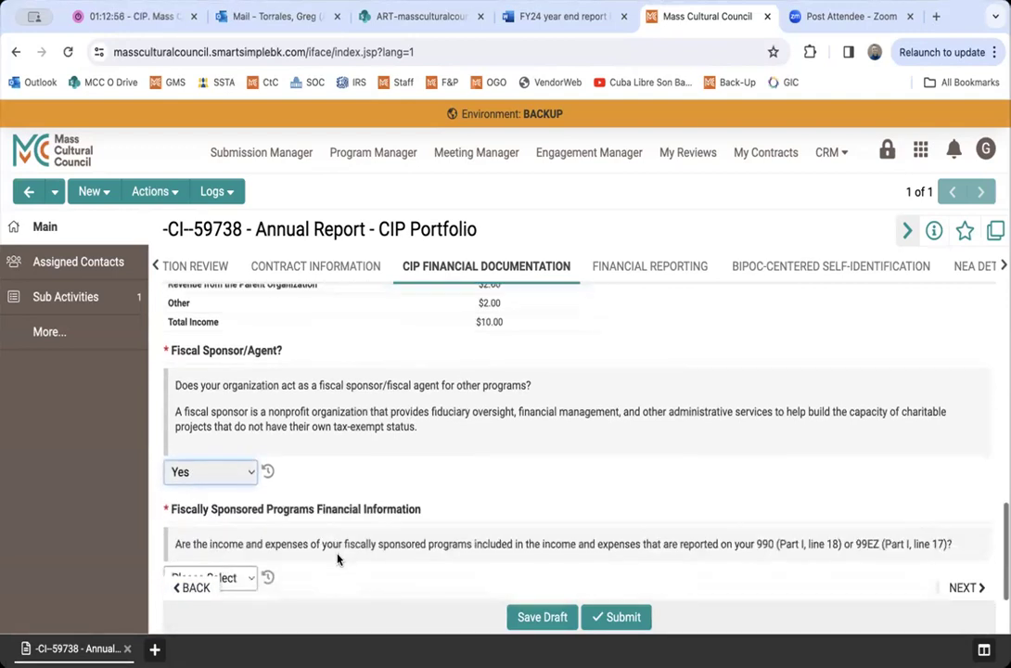
scroll(338, 558, "down", 1)
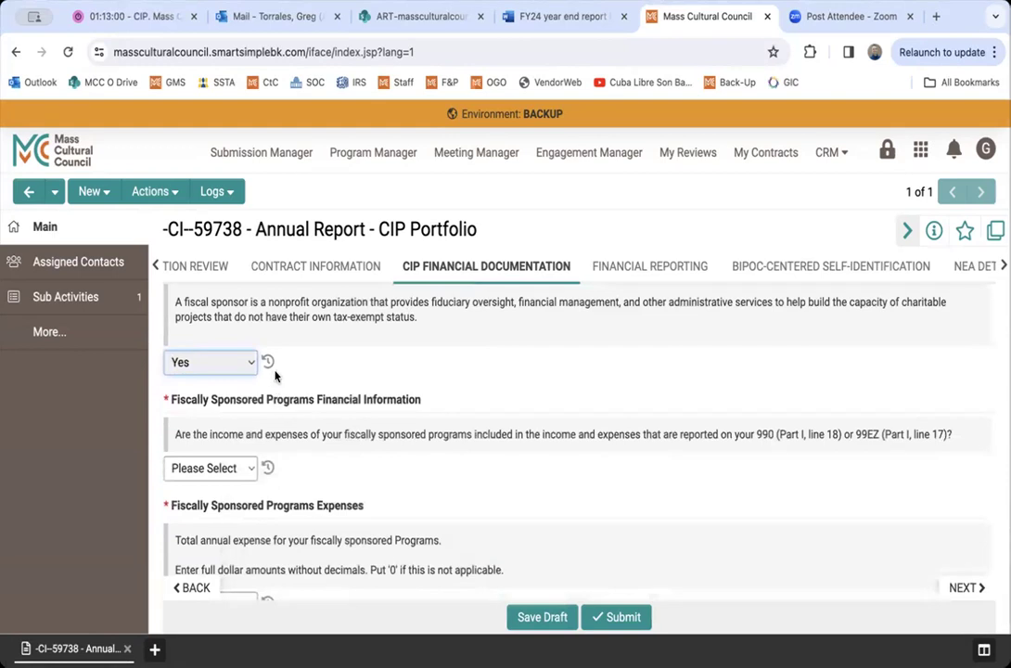
scroll(323, 378, "up", 1)
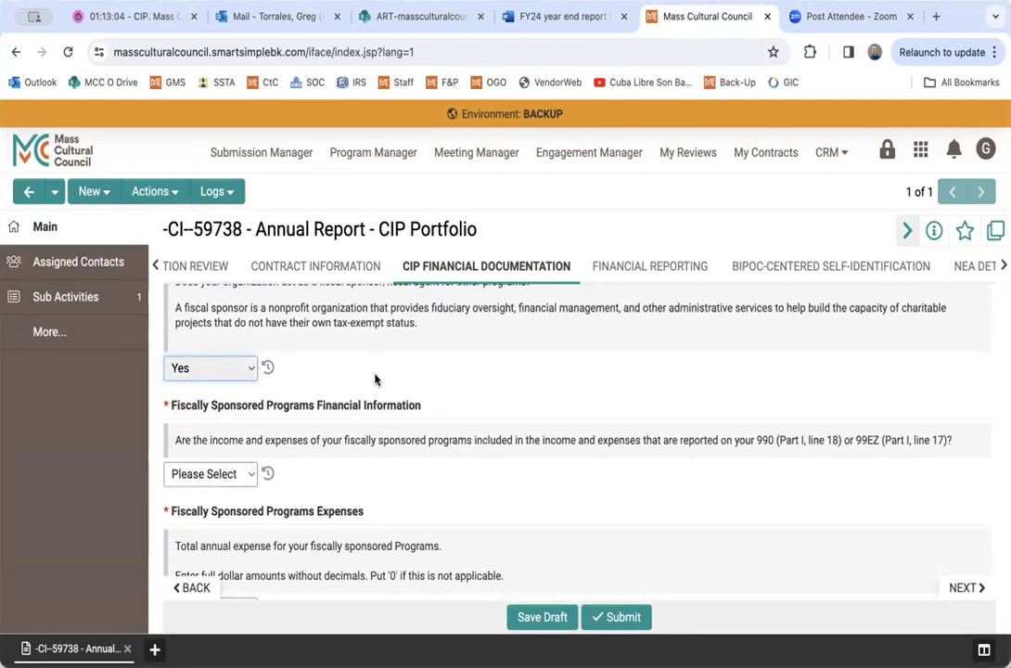
scroll(445, 384, "down", 1)
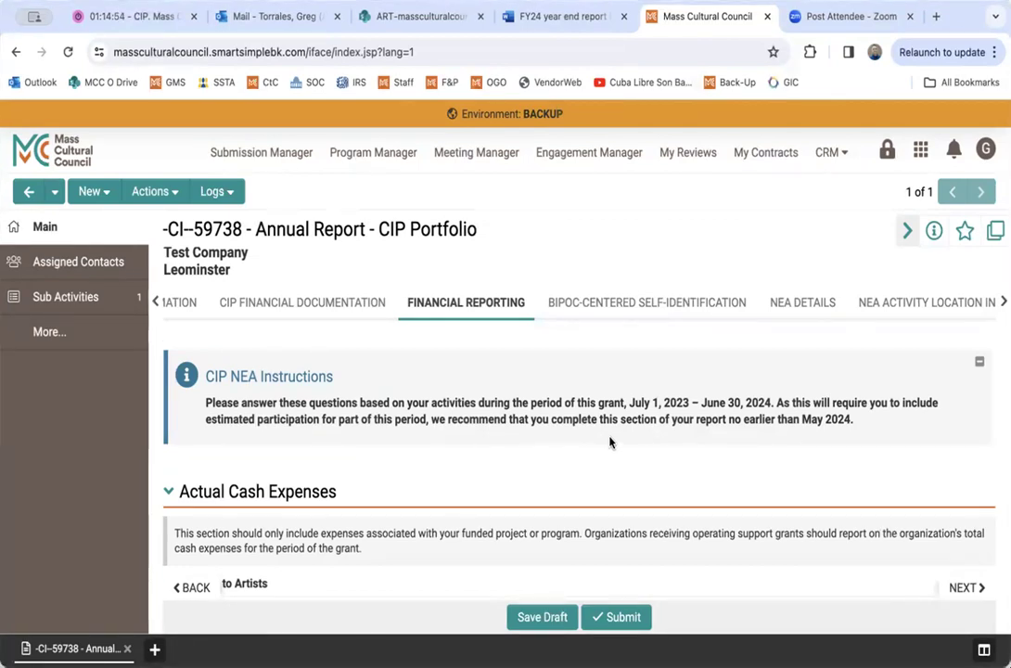
Step: Read the CIP NEA Instructions and the Actual Cash Expenses guidance in Financial Reporting
scroll(605, 463, "down", 1)
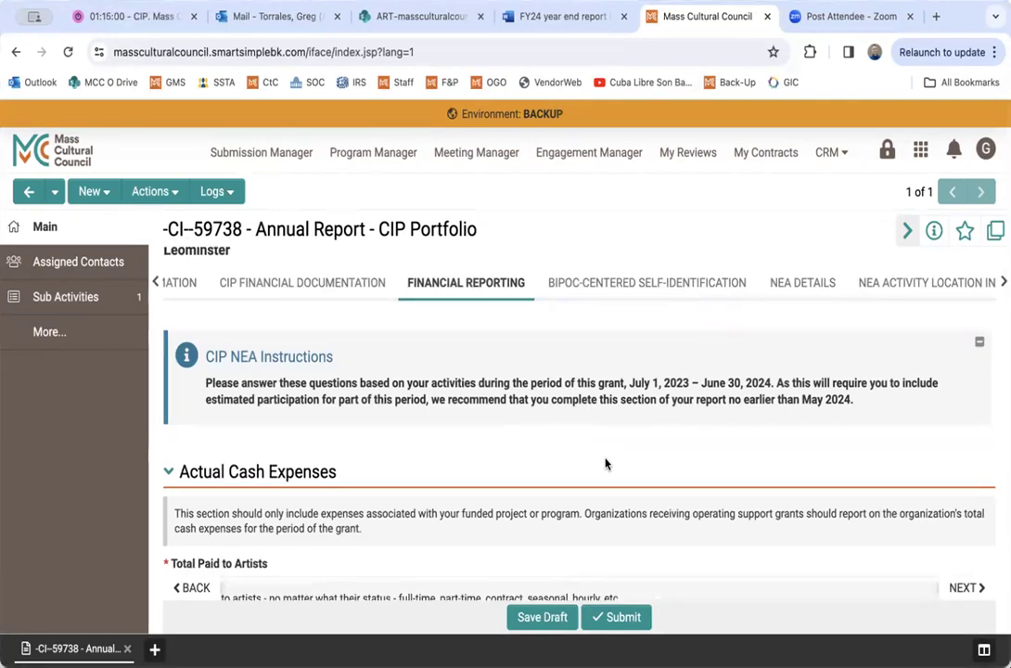
scroll(605, 464, "down", 2)
scroll(605, 463, "down", 1)
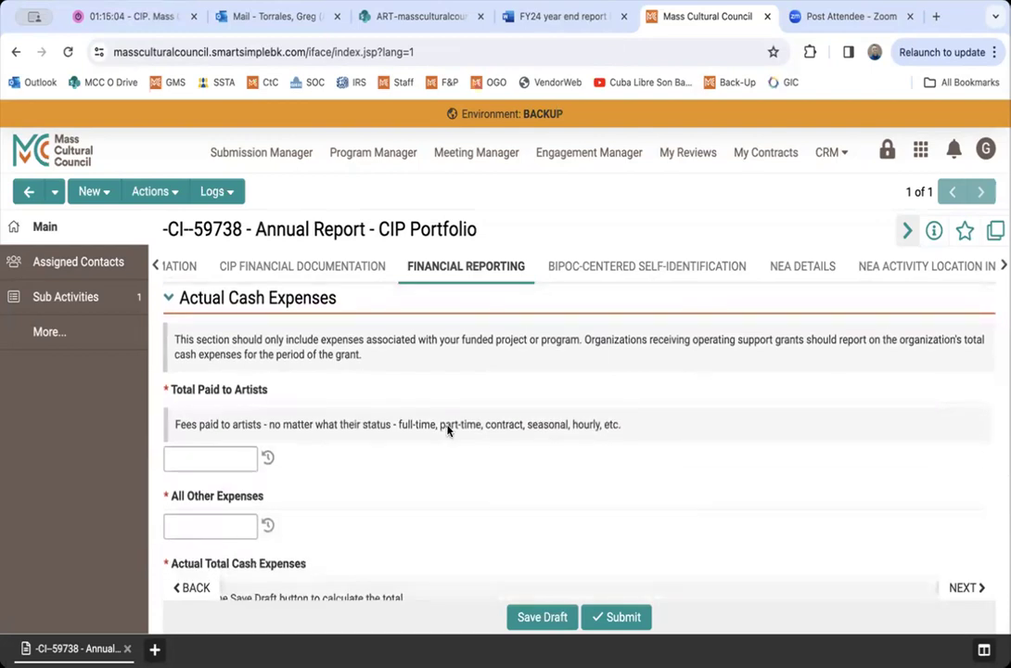
scroll(447, 429, "up", 3)
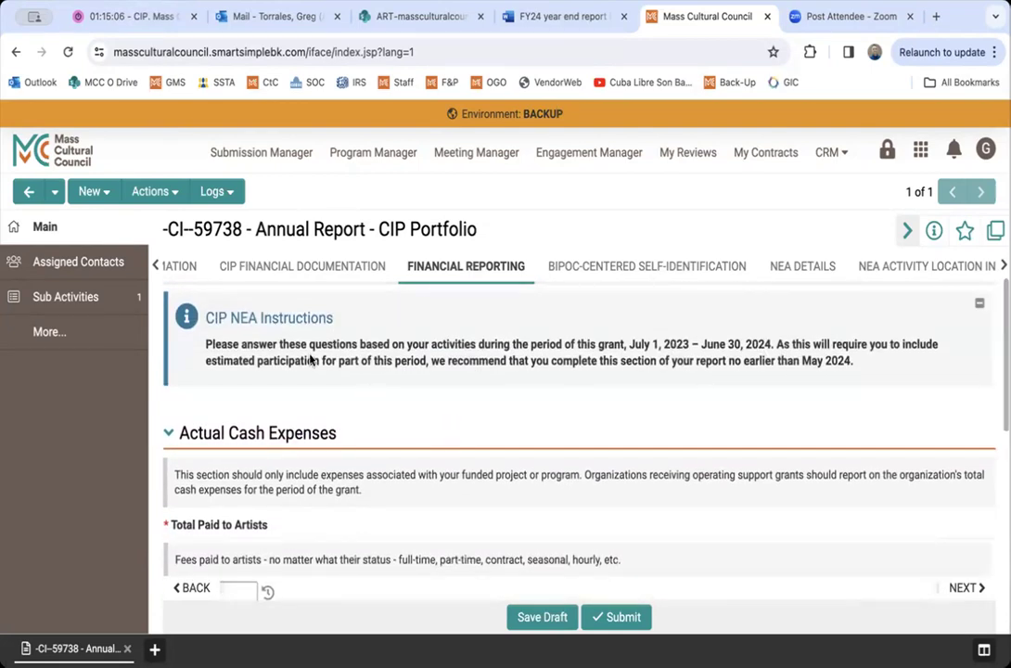
scroll(404, 411, "down", 1)
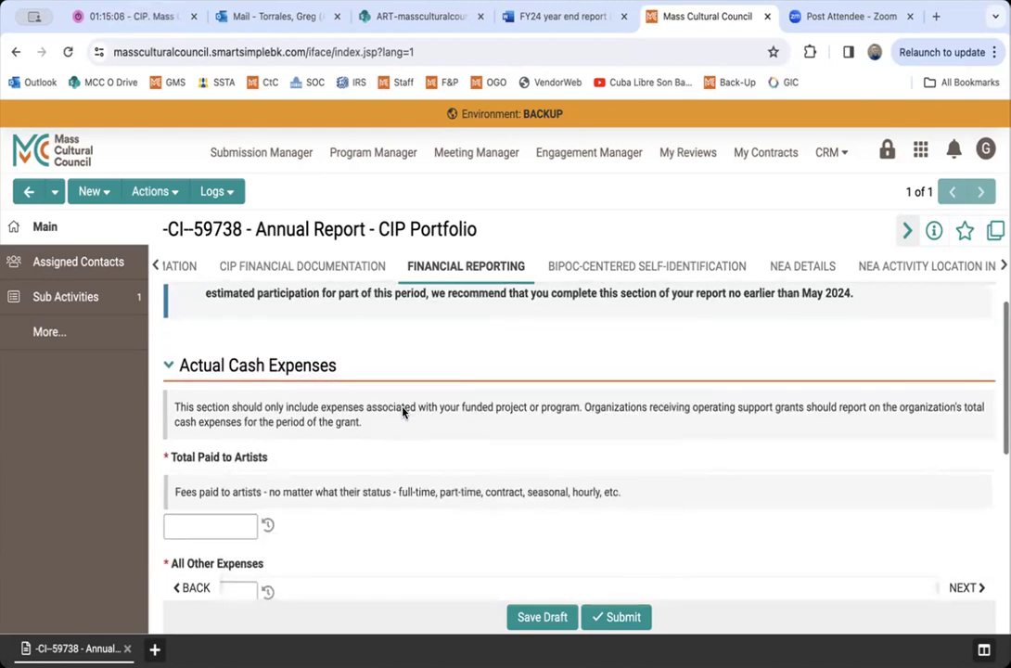
scroll(405, 412, "down", 1)
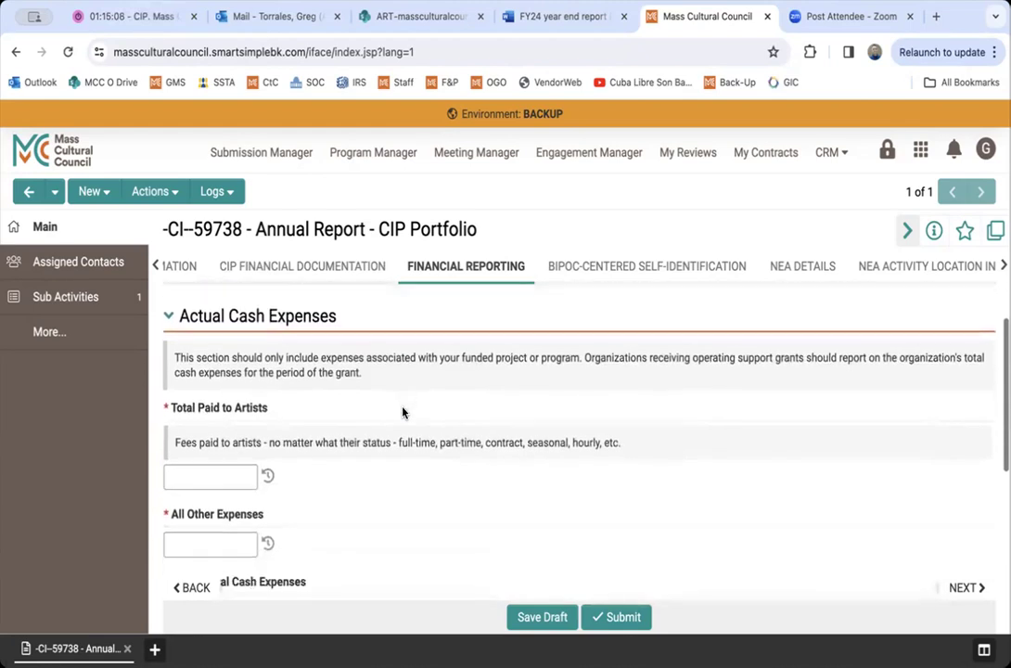
Step: Place the cursor in Total Paid to Artists, reread the grant period instructions, and move to the All Other Expenses field
left_click(213, 474)
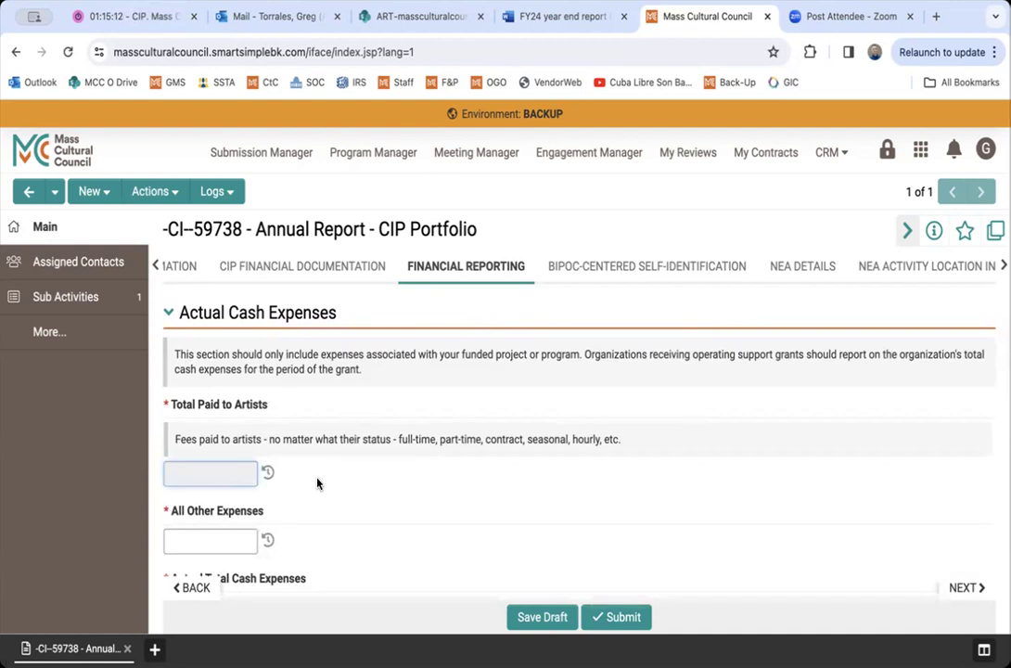
scroll(317, 482, "down", 1)
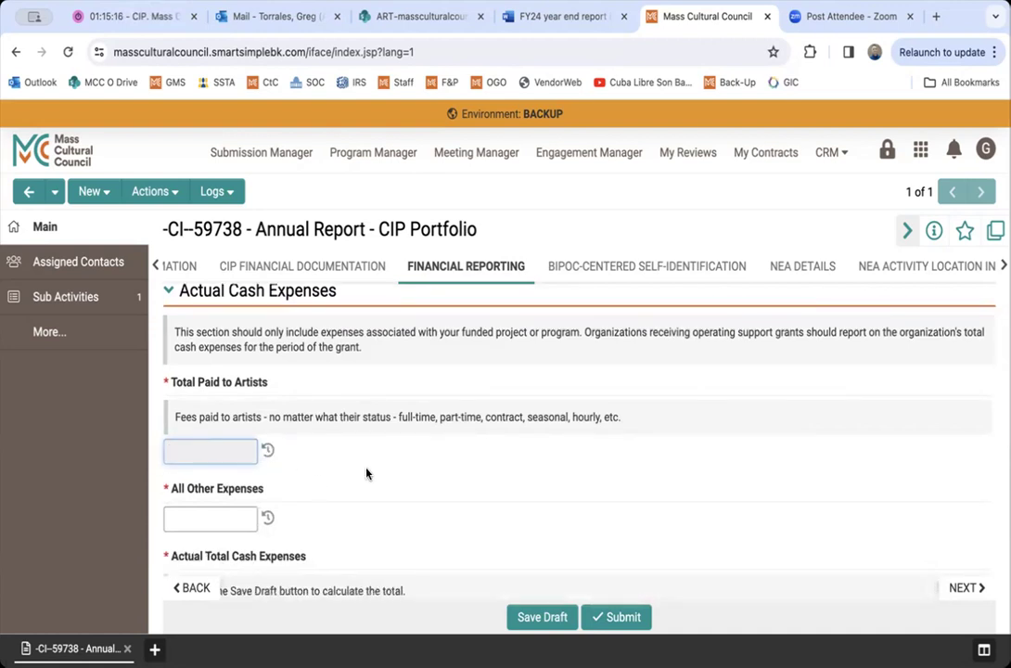
scroll(368, 471, "up", 3)
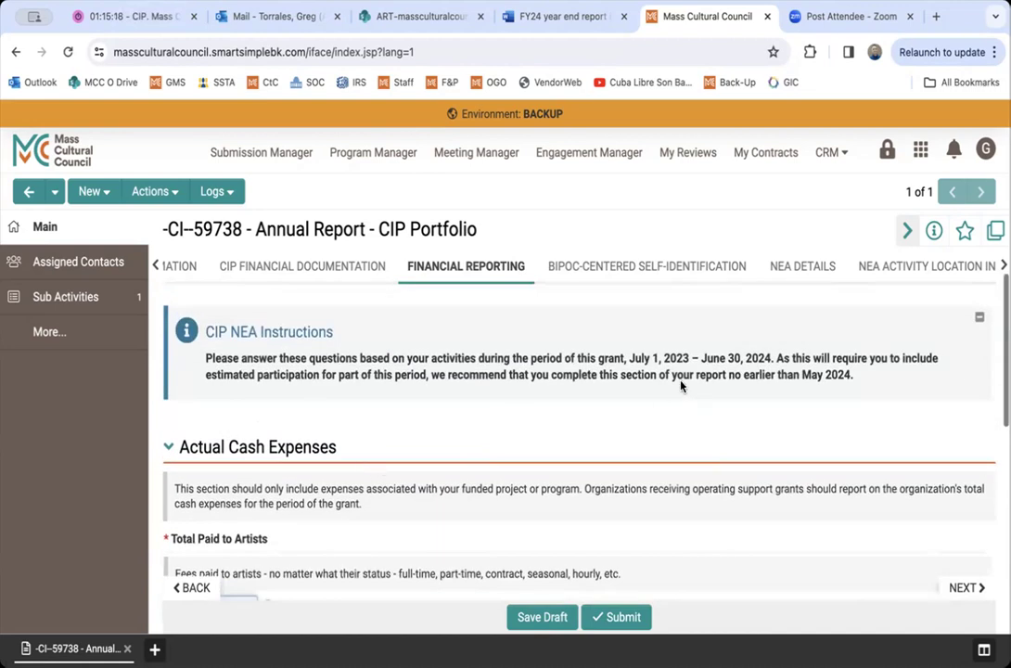
scroll(494, 506, "down", 5)
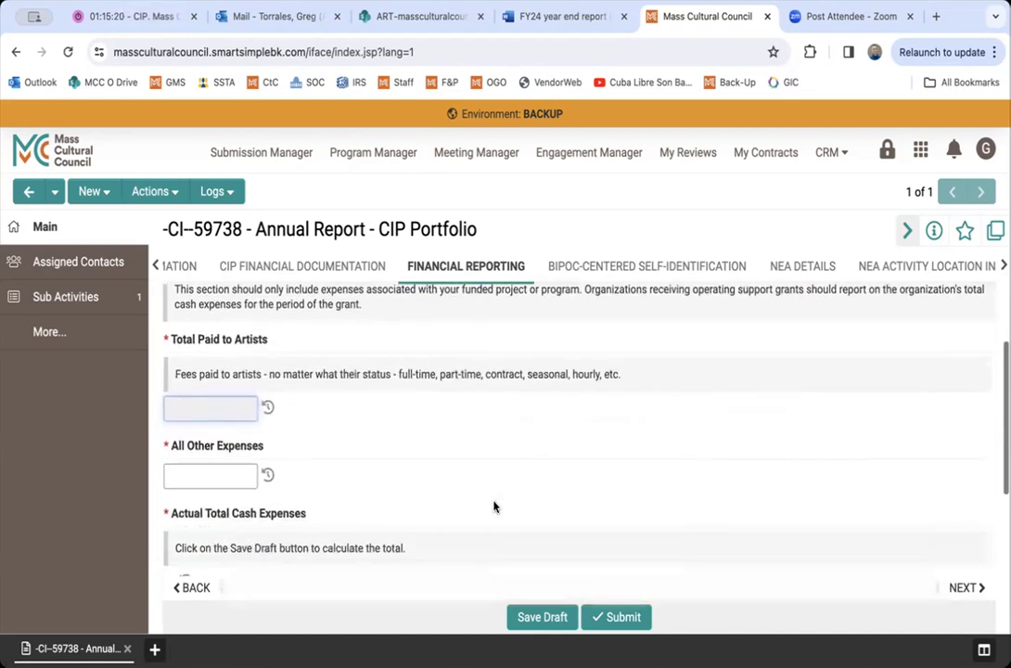
scroll(495, 505, "down", 1)
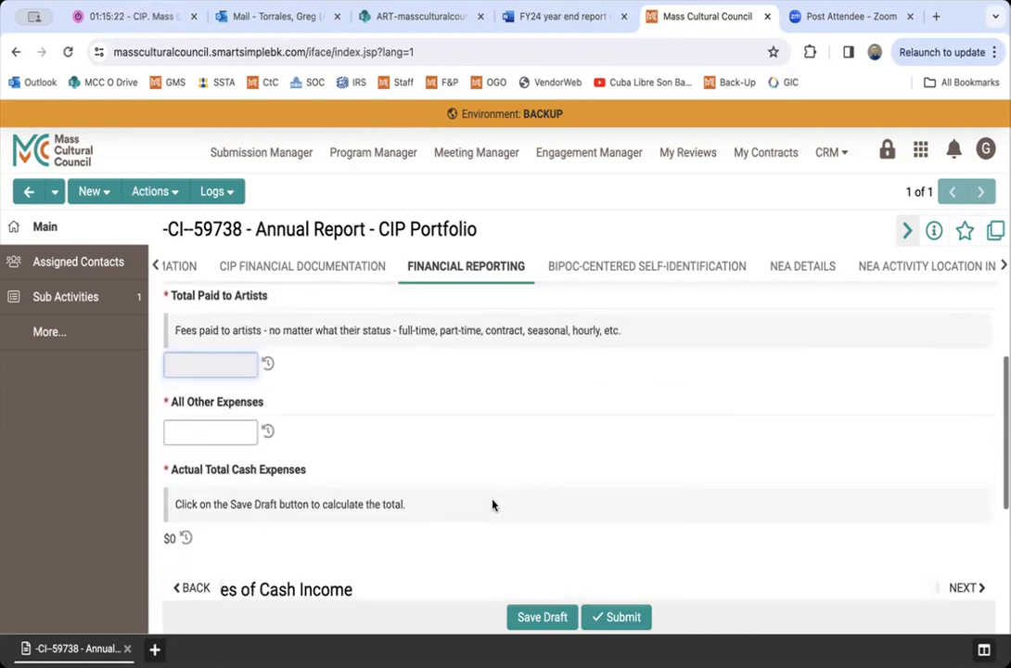
left_click(194, 439)
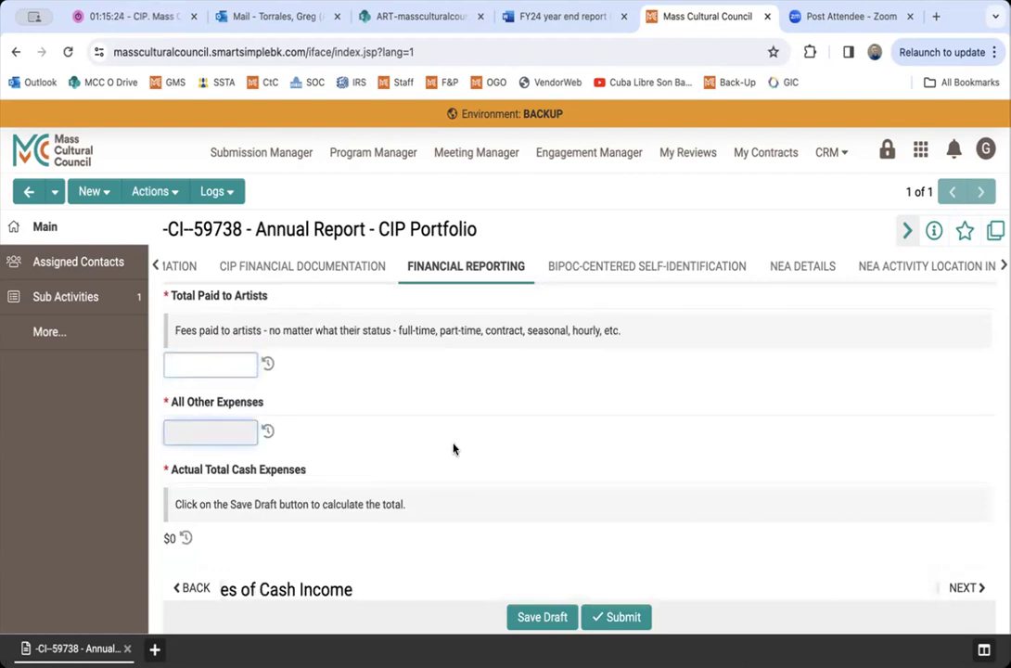
Step: Review the Actual Total Cash Expenses note and the Sources of Cash Income fields, including Actual Total In-Kind Contributions
scroll(454, 449, "down", 3)
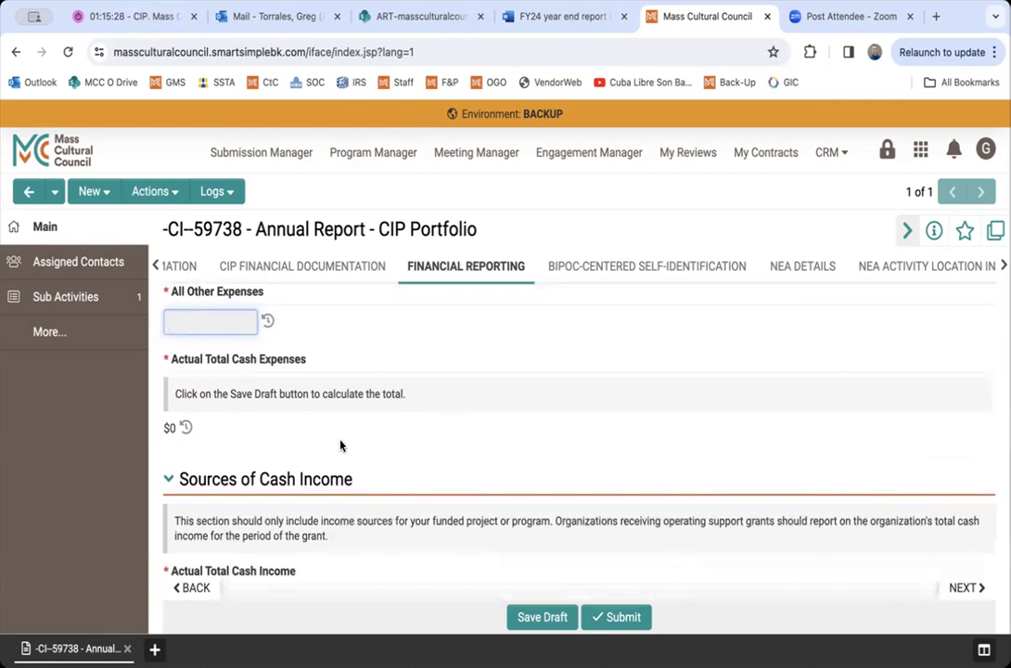
scroll(447, 465, "down", 5)
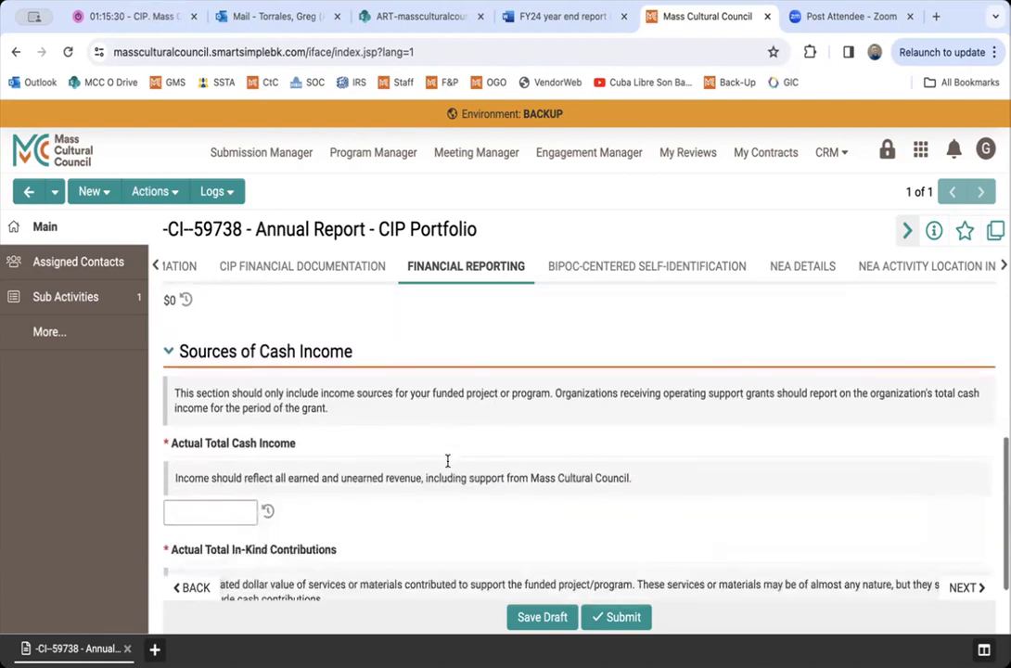
scroll(447, 464, "down", 1)
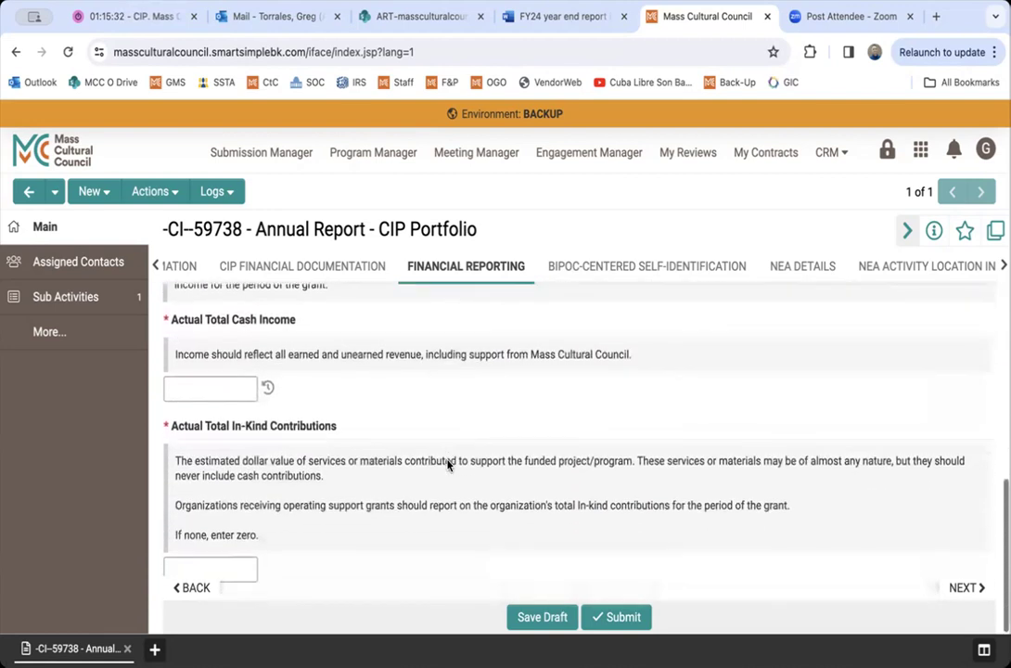
scroll(447, 462, "up", 1)
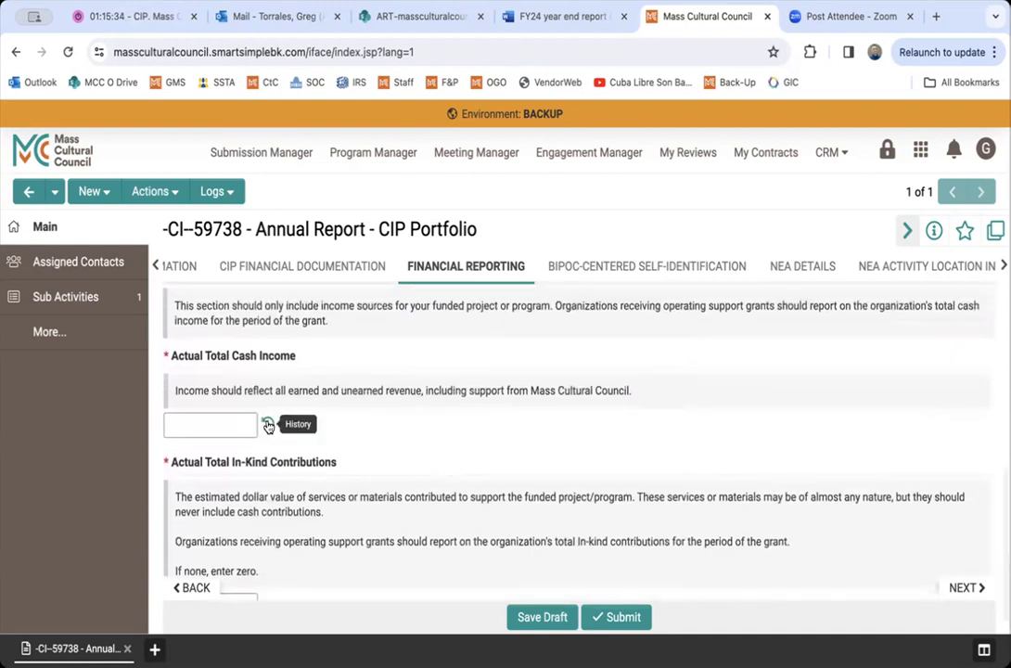
Step: Place the cursor in Actual Total Cash Income, and move on to the Actual Total In-Kind Contributions field
left_click(204, 423)
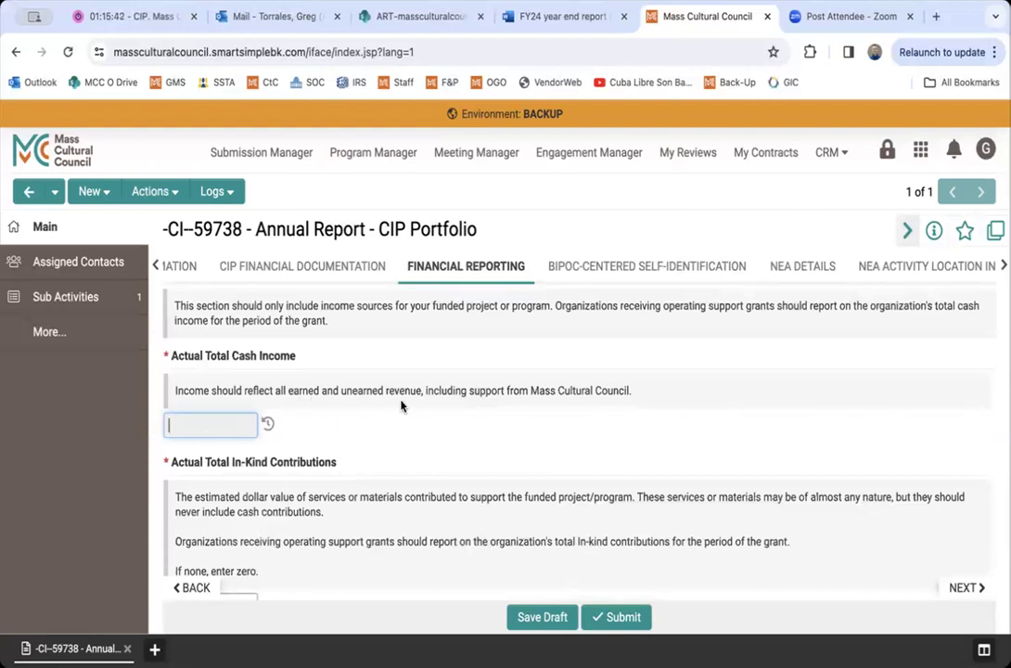
scroll(449, 461, "down", 1)
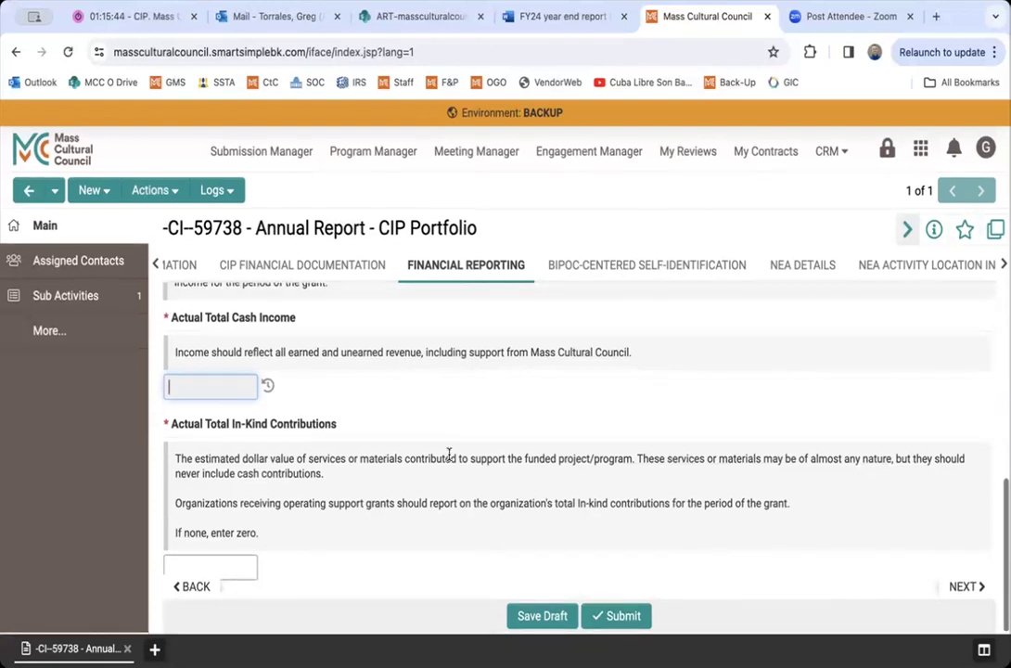
left_click(222, 568)
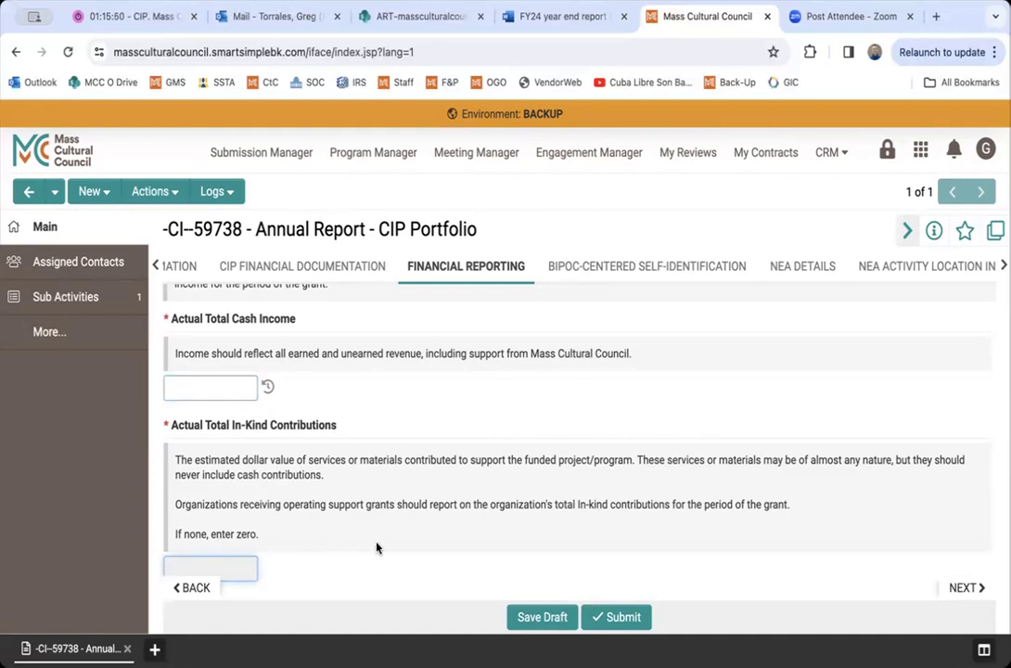
Step: Open the BIPOC-Centered Self-Identification section and read the criteria for BIPOC-centered organizations and the list of included communities
left_click(647, 267)
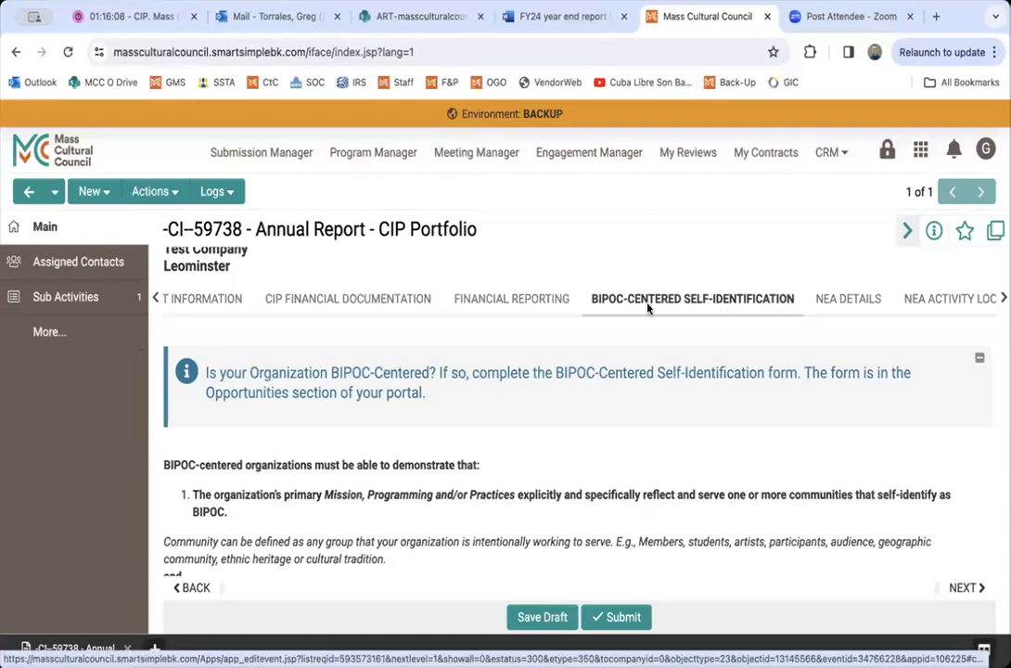
scroll(679, 446, "down", 1)
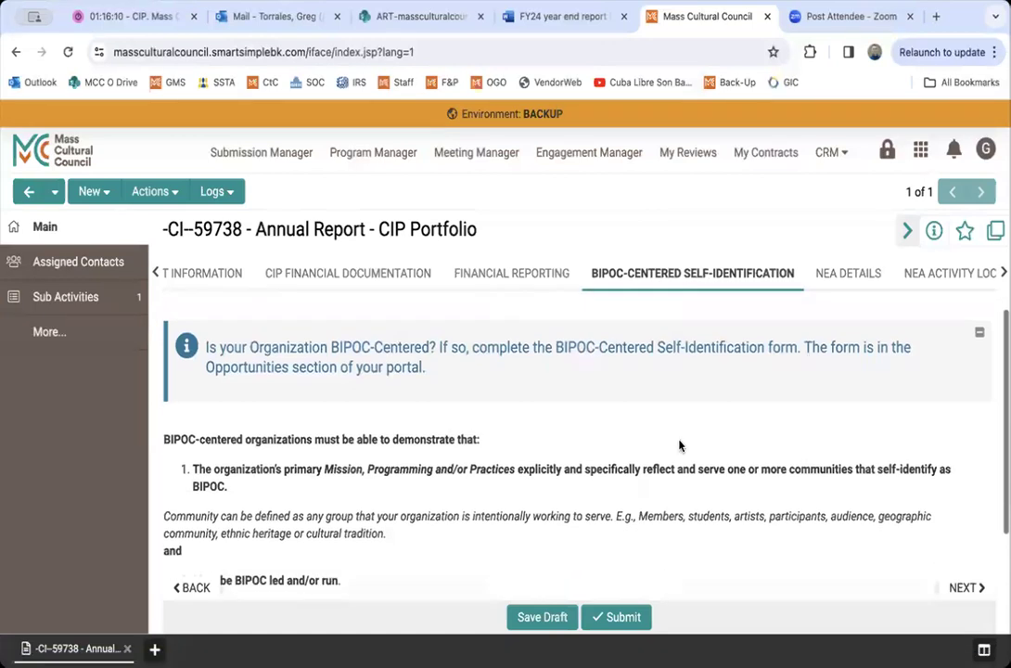
scroll(679, 446, "down", 3)
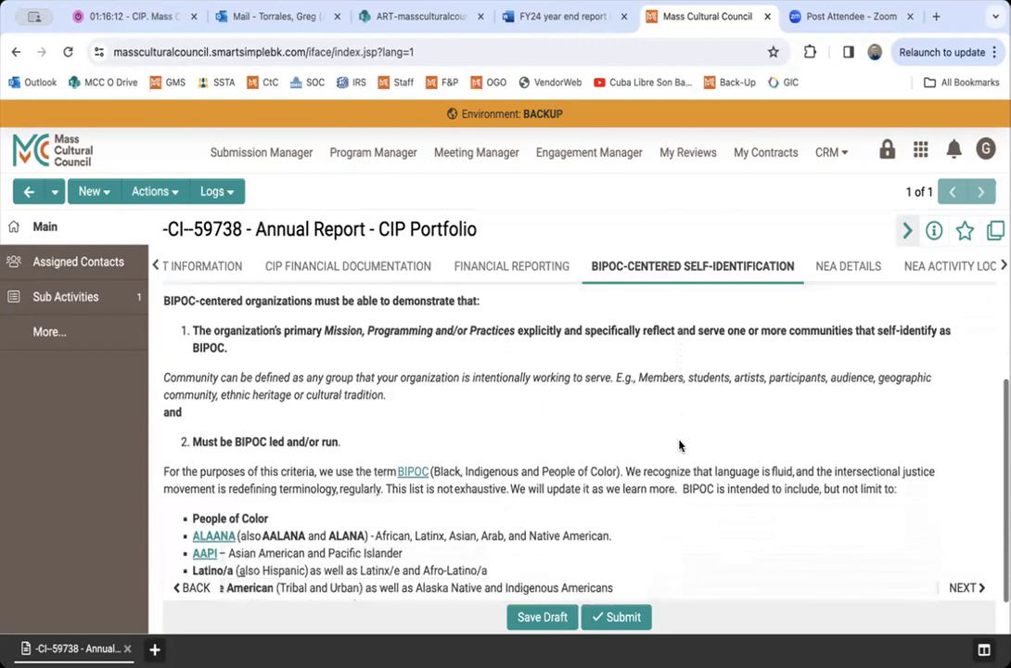
scroll(679, 446, "down", 1)
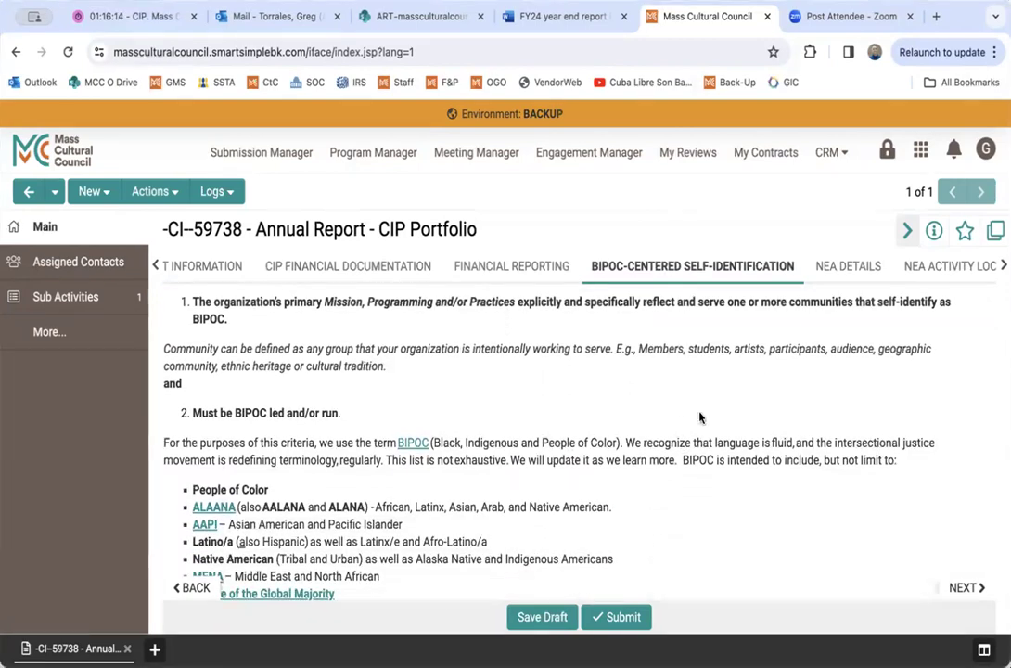
scroll(700, 417, "down", 1)
scroll(700, 417, "up", 3)
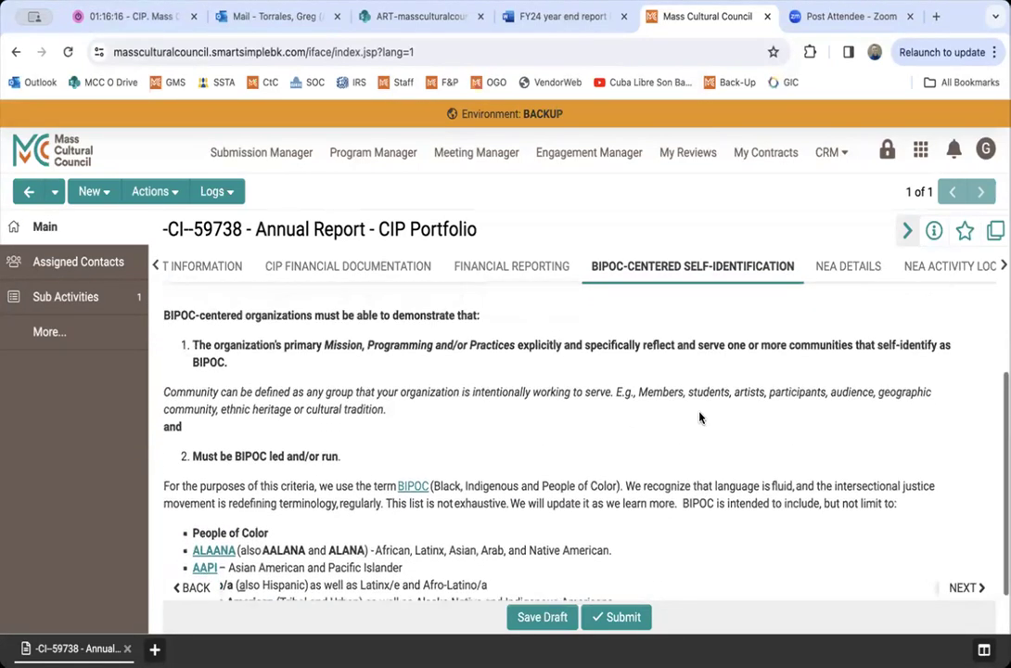
scroll(700, 418, "down", 1)
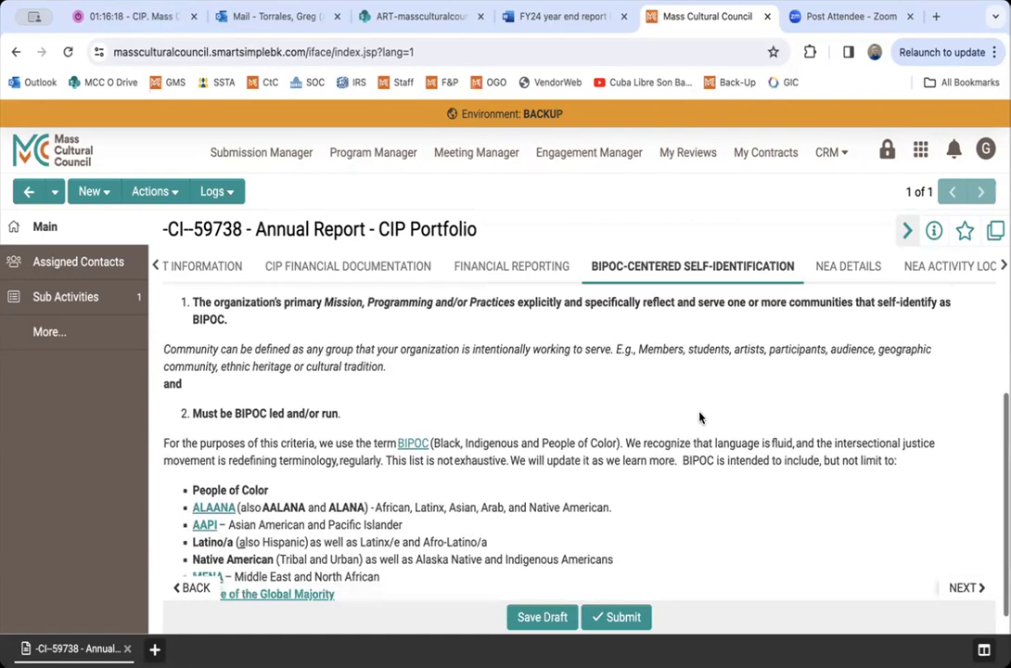
scroll(700, 417, "up", 2)
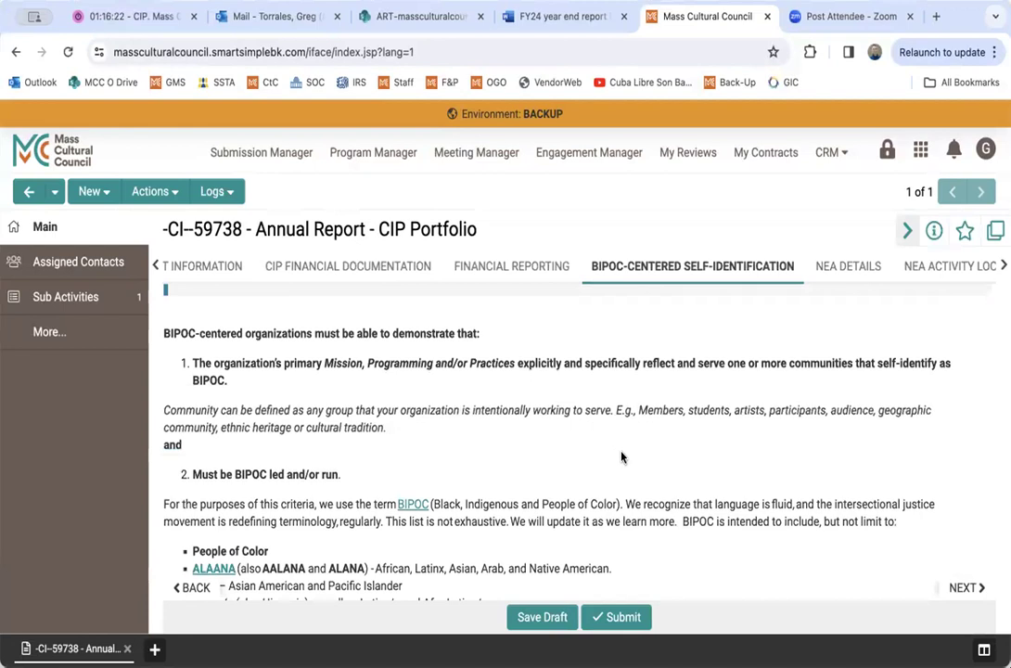
scroll(626, 466, "down", 2)
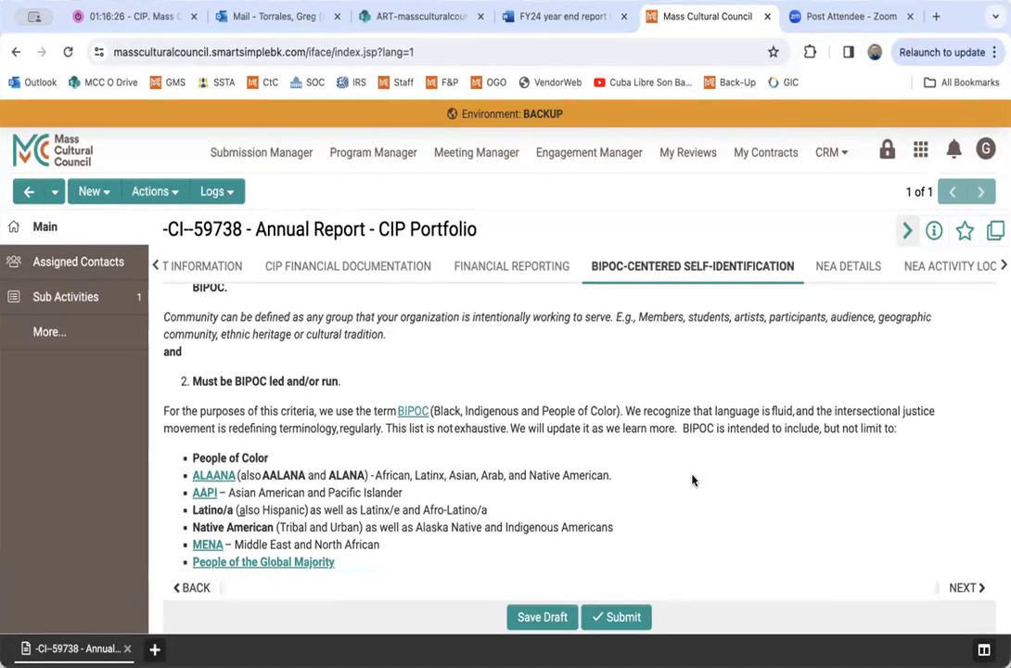
scroll(692, 480, "up", 3)
scroll(691, 479, "down", 2)
scroll(692, 480, "down", 1)
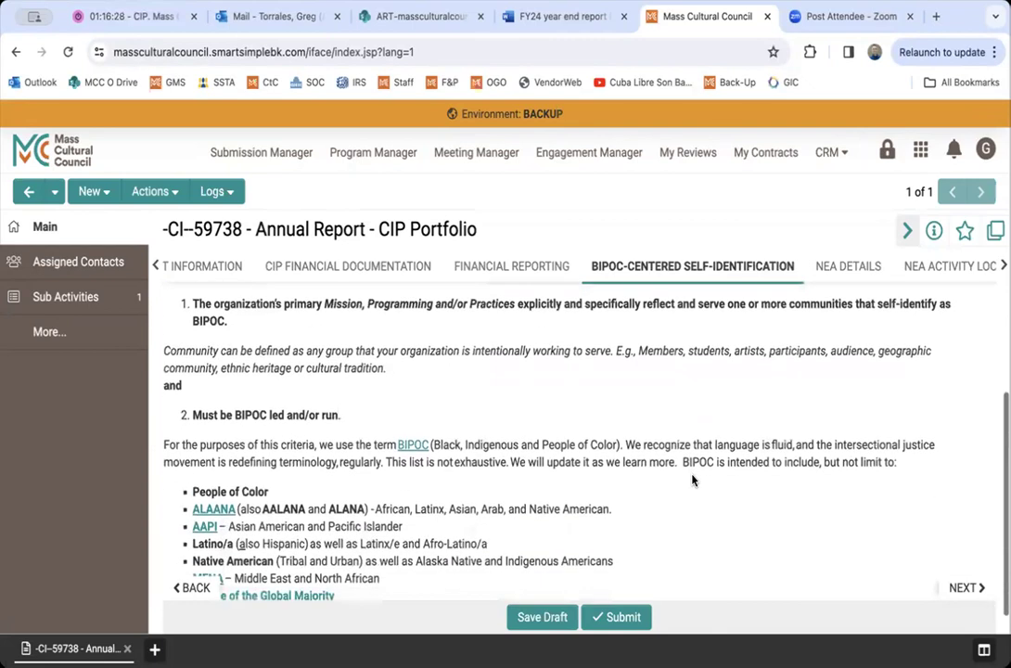
Step: Go on to the NEA Details section and review its activity type, arts education and population benefited questions
left_click(964, 588)
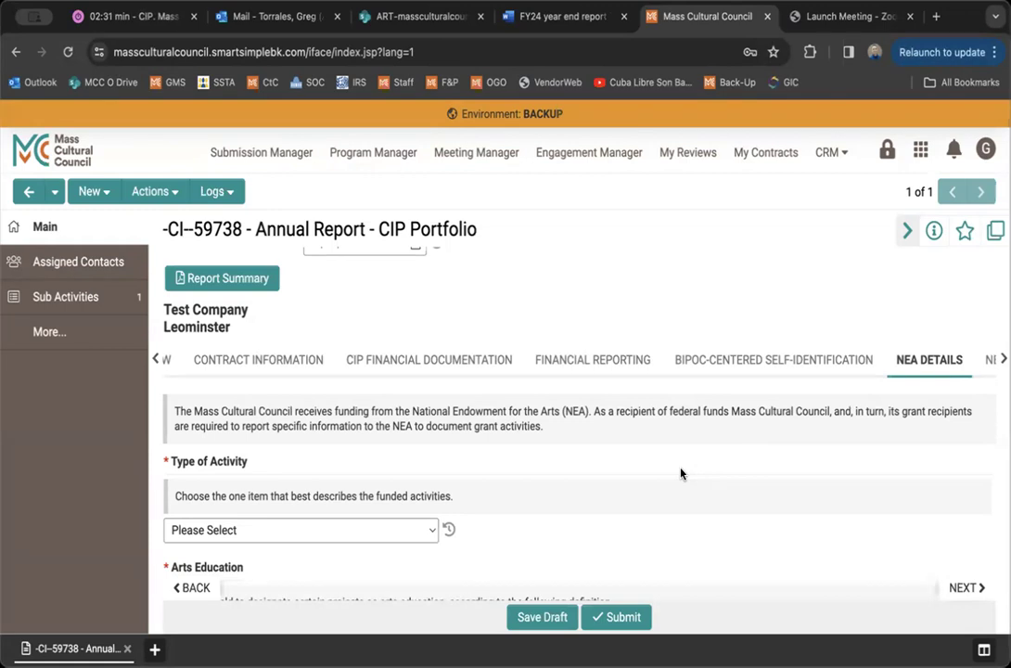
scroll(680, 474, "down", 3)
scroll(681, 474, "down", 5)
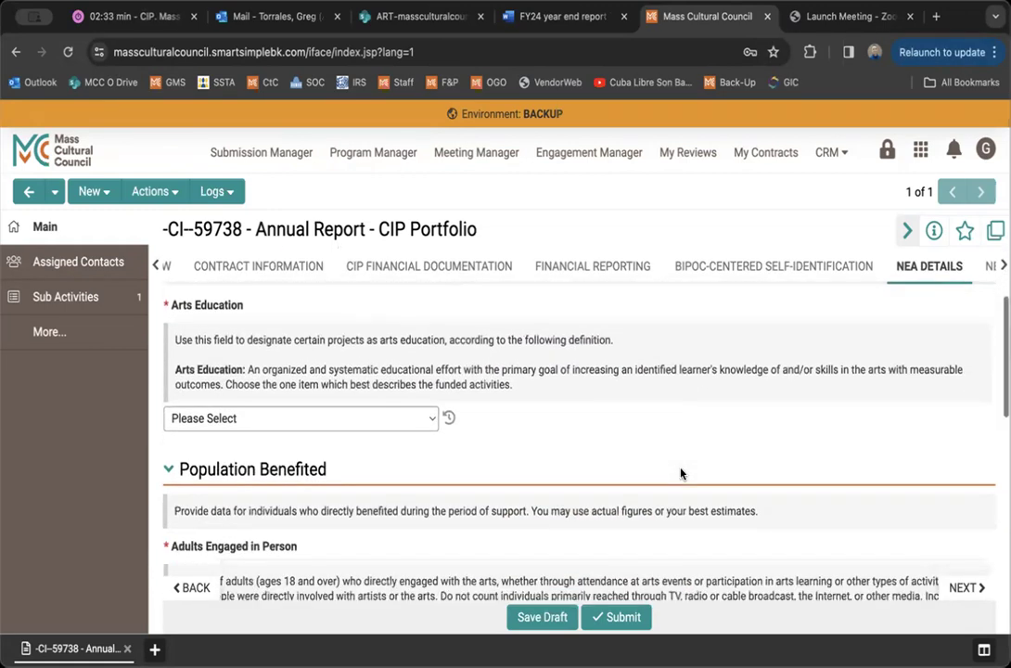
scroll(681, 474, "down", 5)
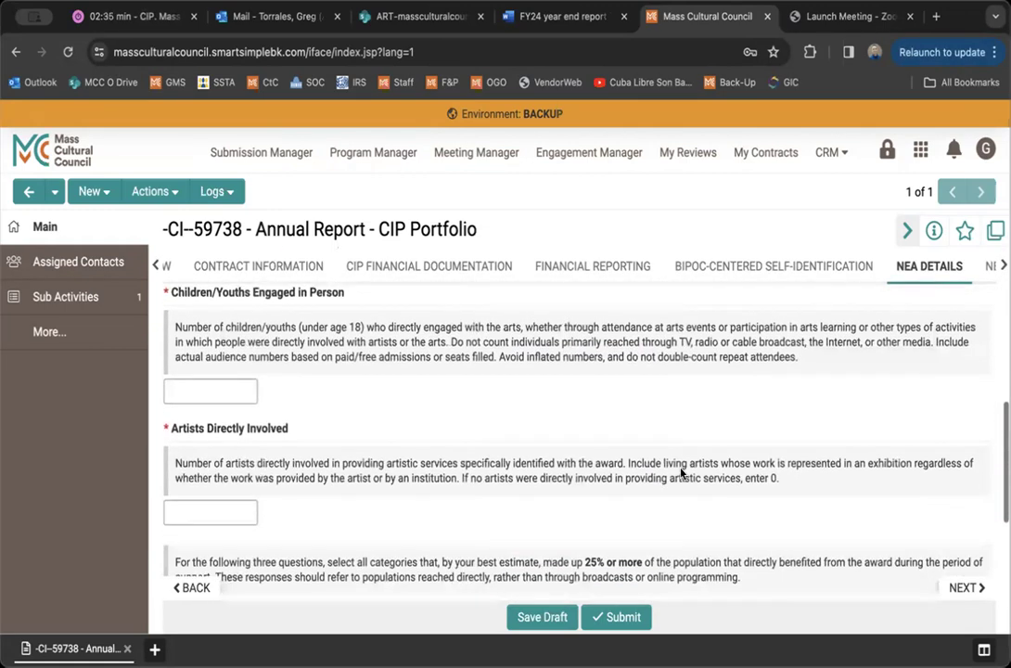
scroll(680, 473, "down", 3)
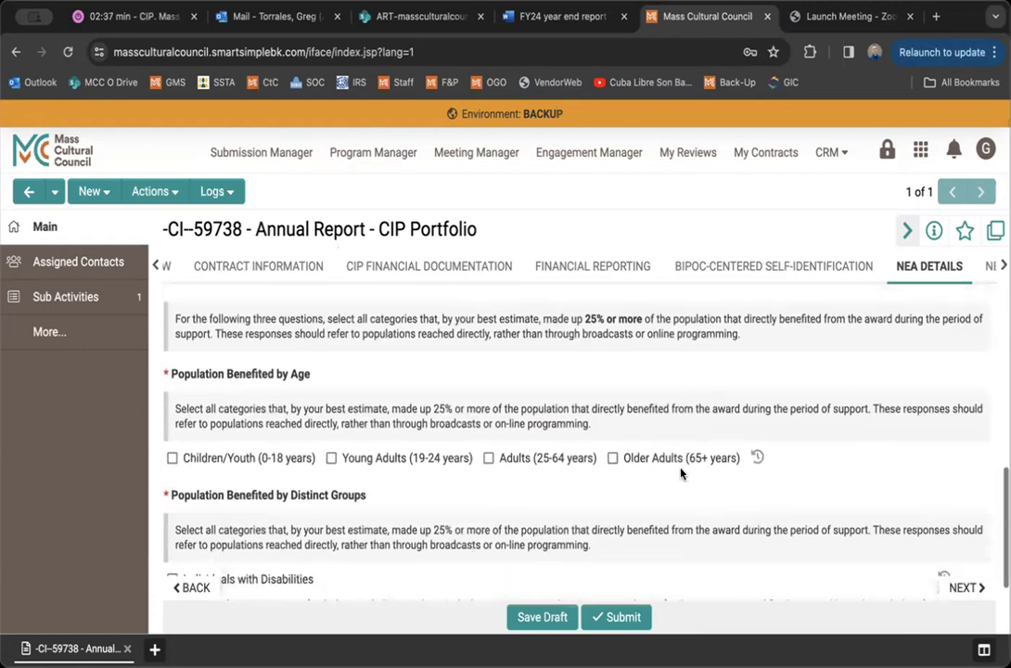
scroll(681, 474, "up", 8)
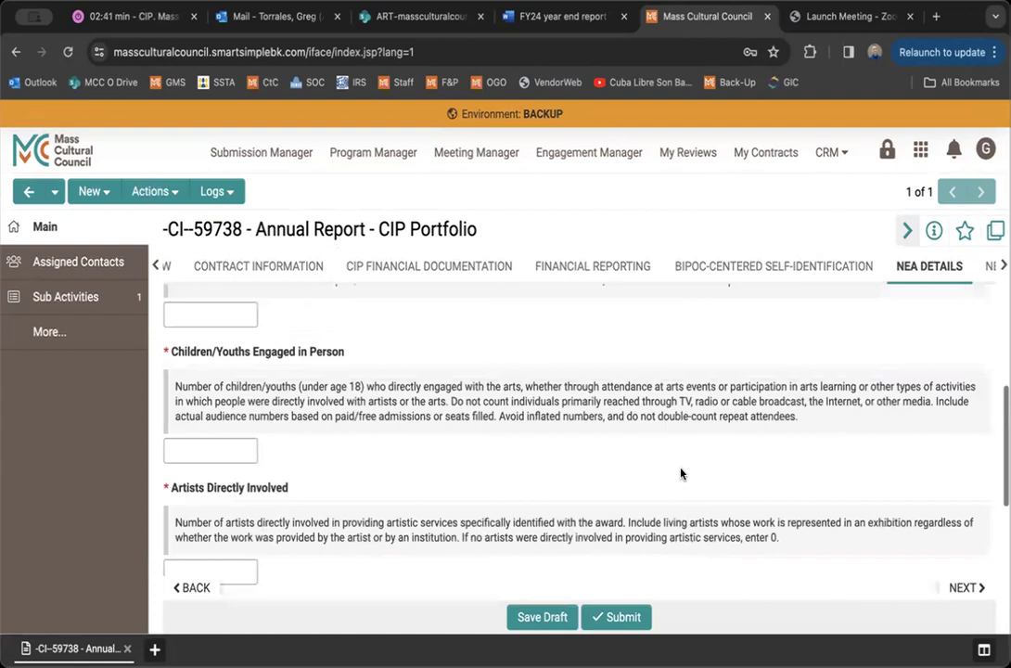
scroll(680, 474, "up", 5)
scroll(681, 474, "up", 3)
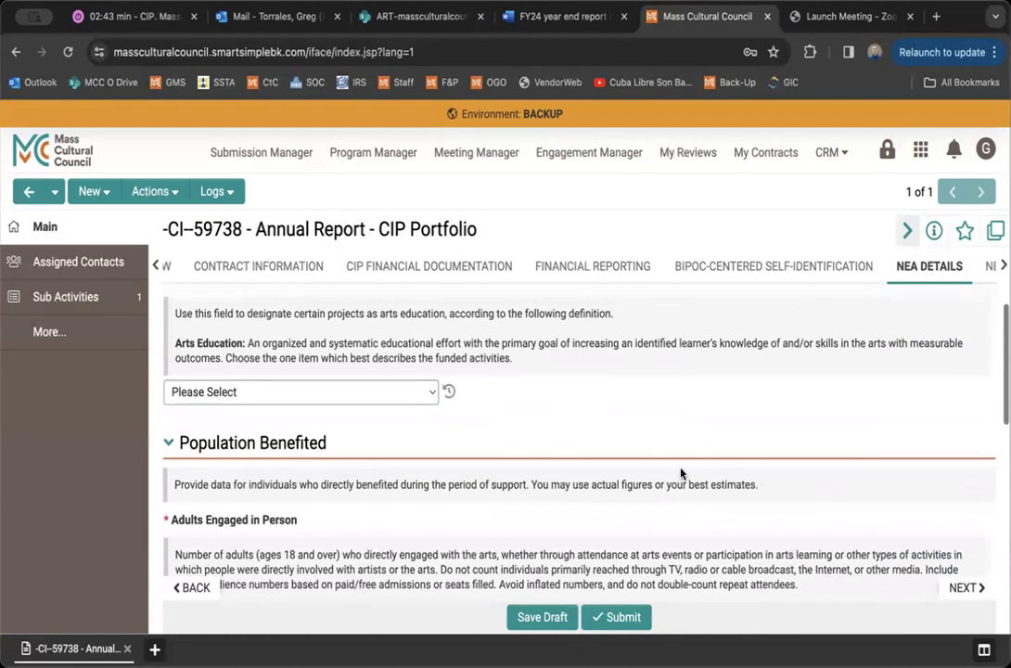
scroll(680, 474, "up", 1)
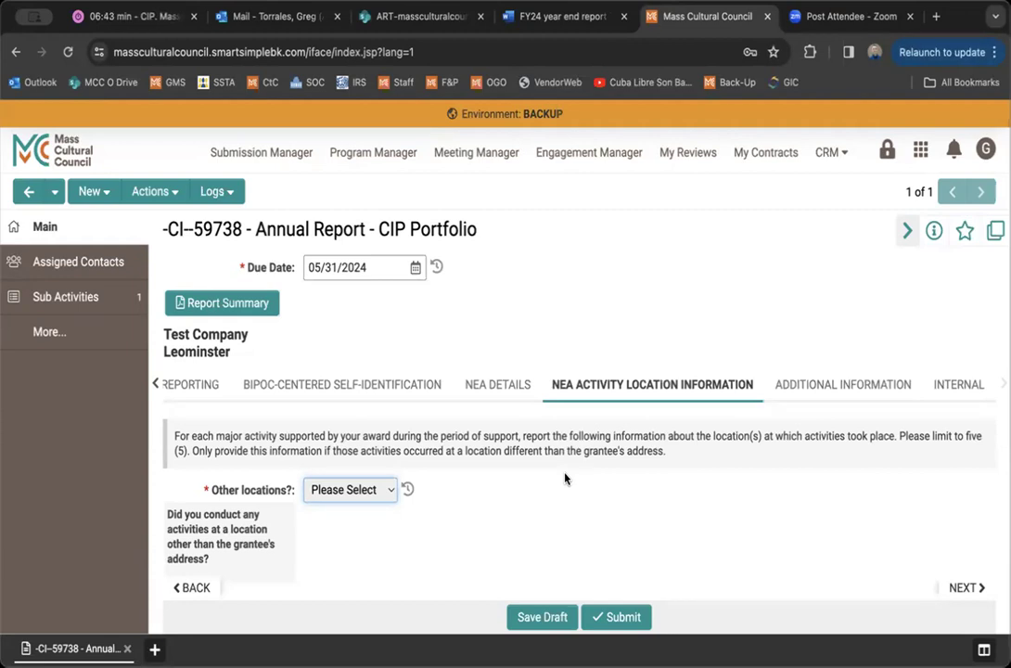
Step: In NEA Activity Location Information, answer No to the Other locations question, and change the answer to Yes
left_click(339, 492)
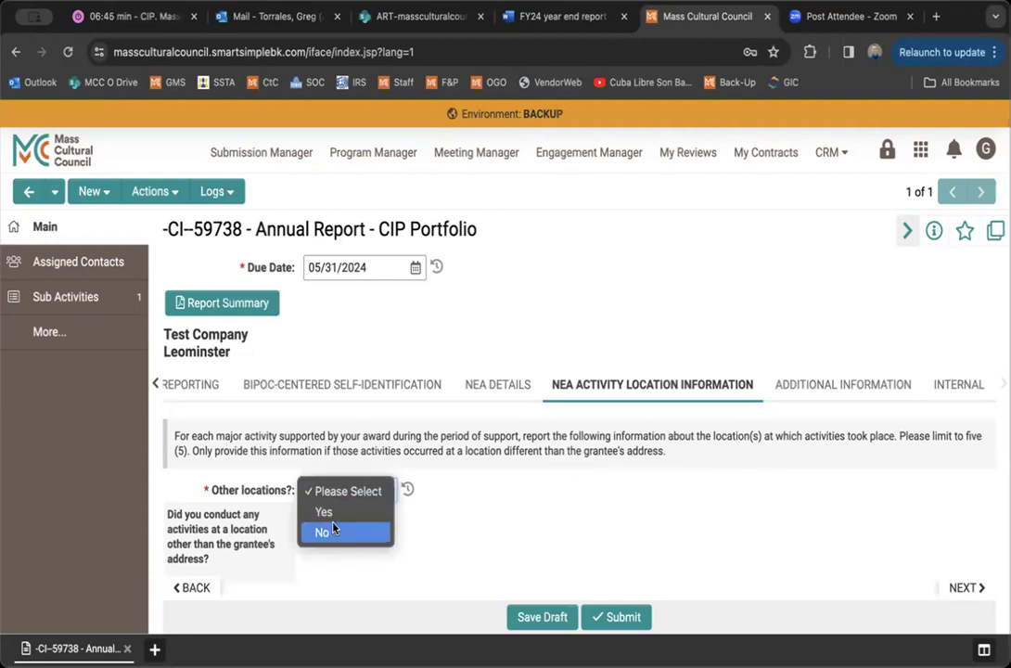
left_click(334, 530)
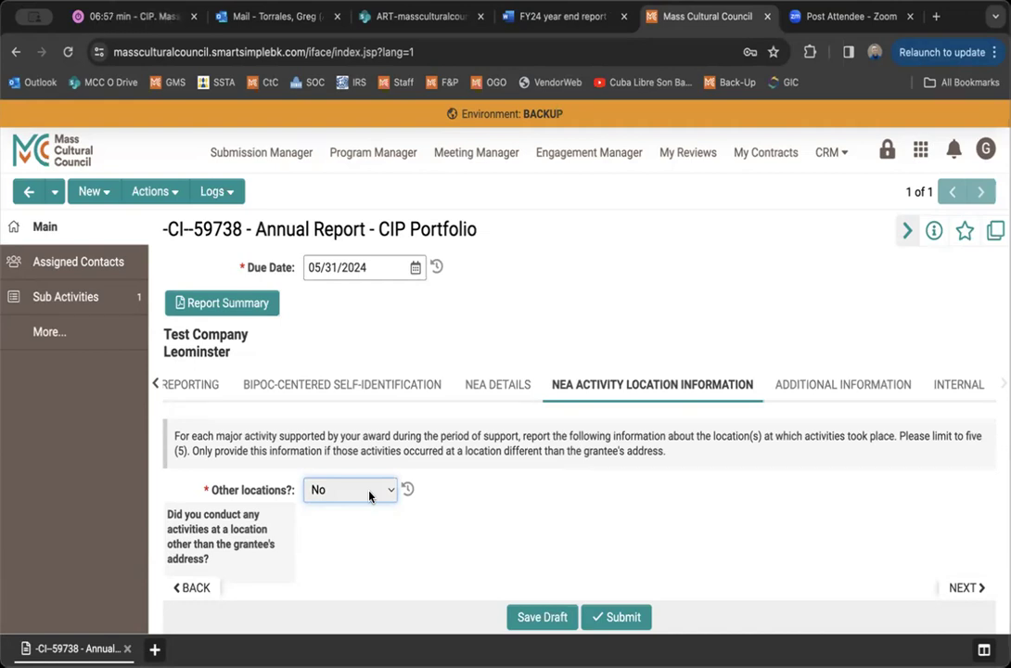
left_click(369, 496)
left_click(350, 471)
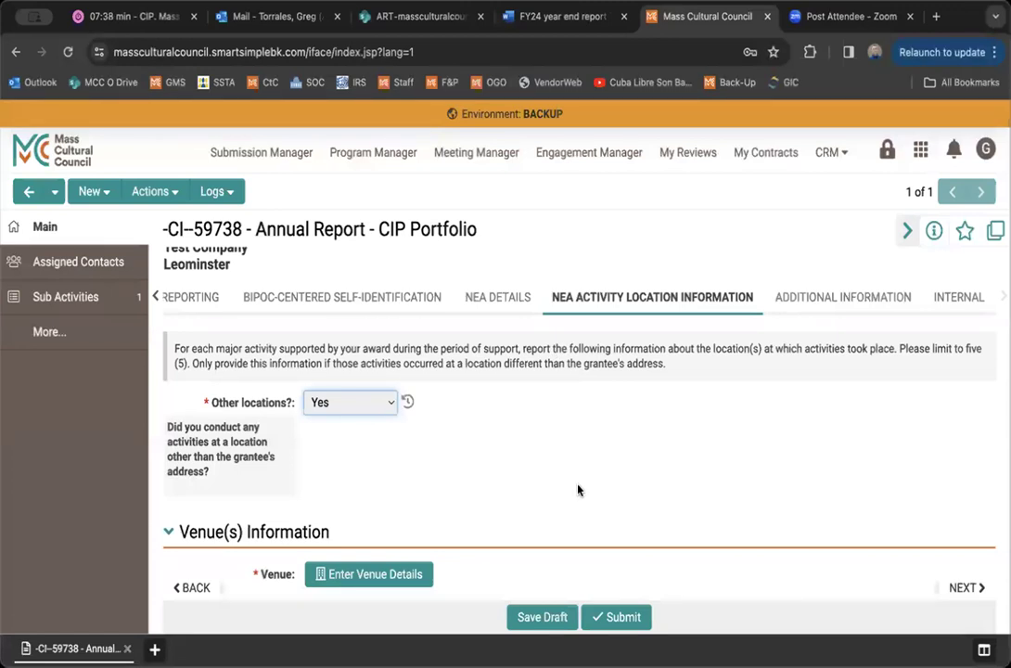
Step: Open the Additional Information section and review the questions on facility ownership, young people's programs, performing arts and touring shows
left_click(872, 348)
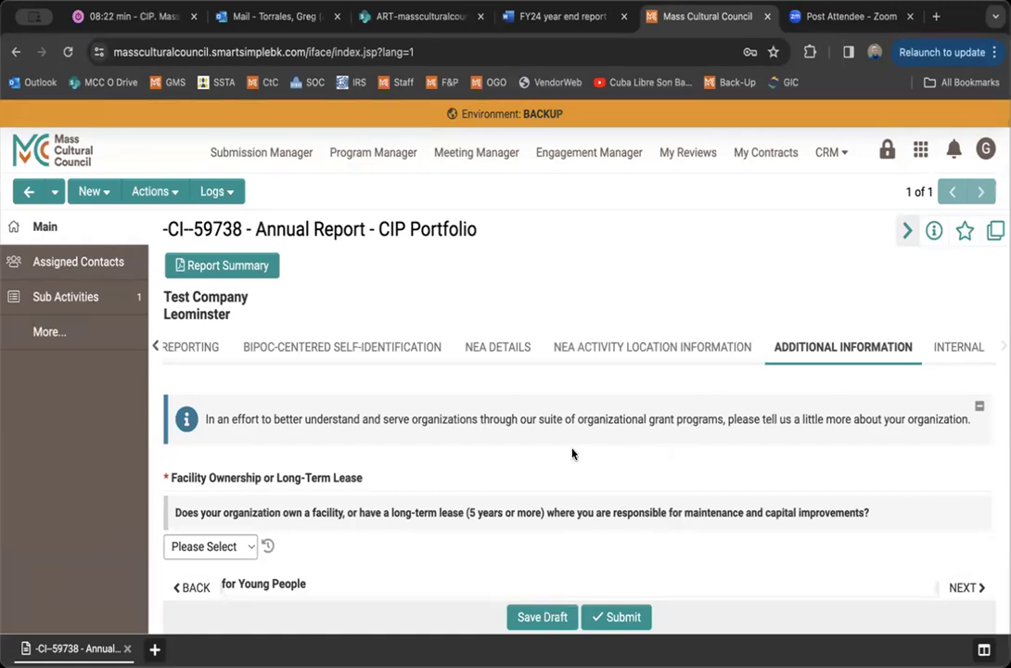
scroll(572, 454, "down", 3)
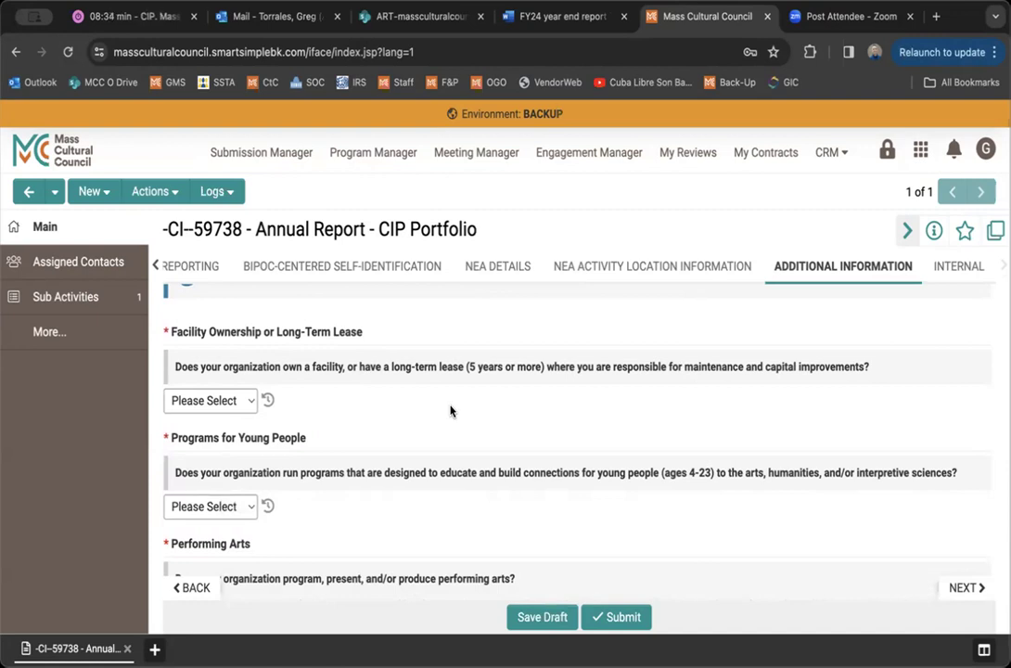
scroll(449, 411, "down", 2)
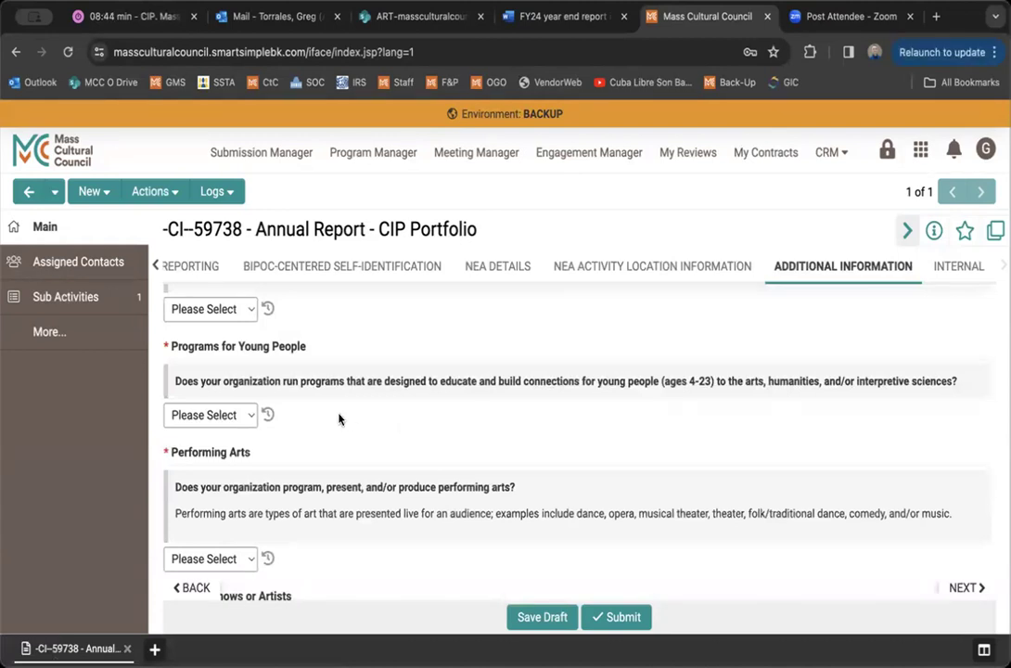
scroll(487, 426, "down", 1)
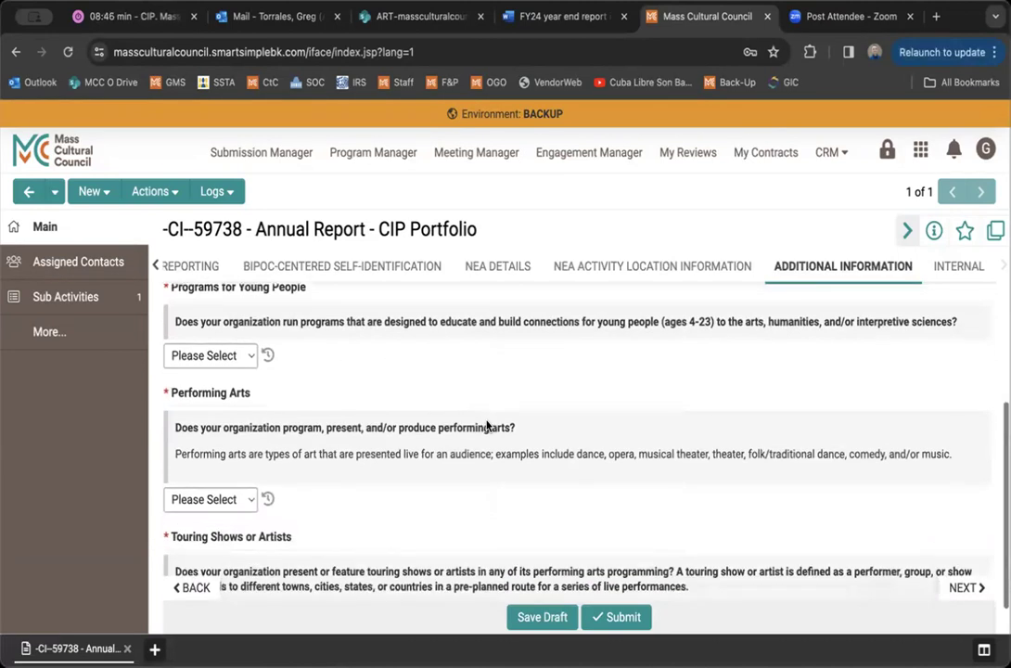
scroll(486, 426, "down", 1)
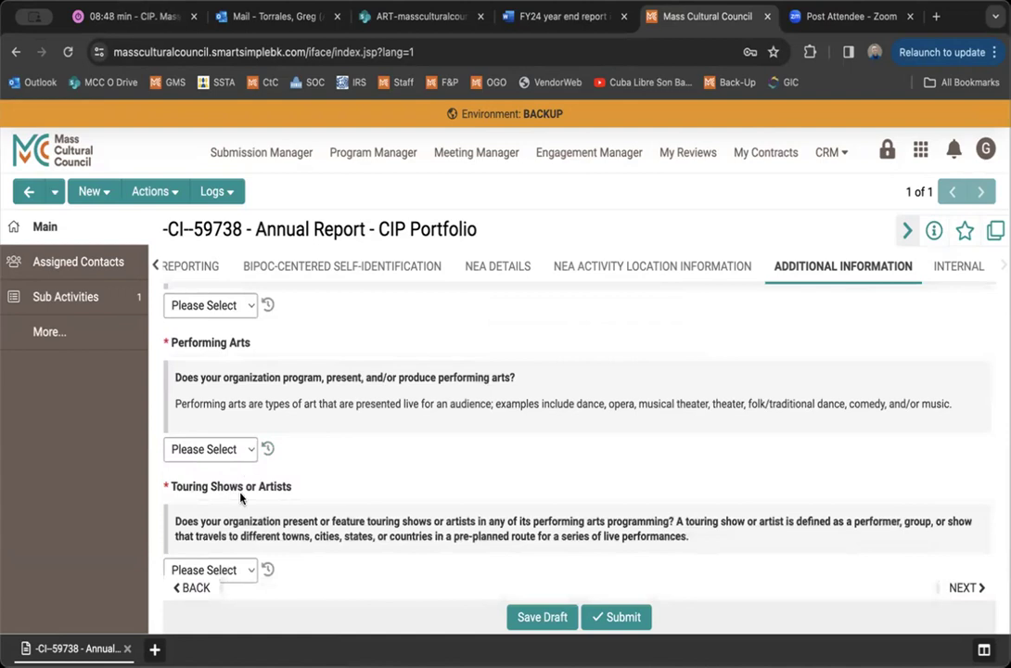
scroll(352, 493, "down", 1)
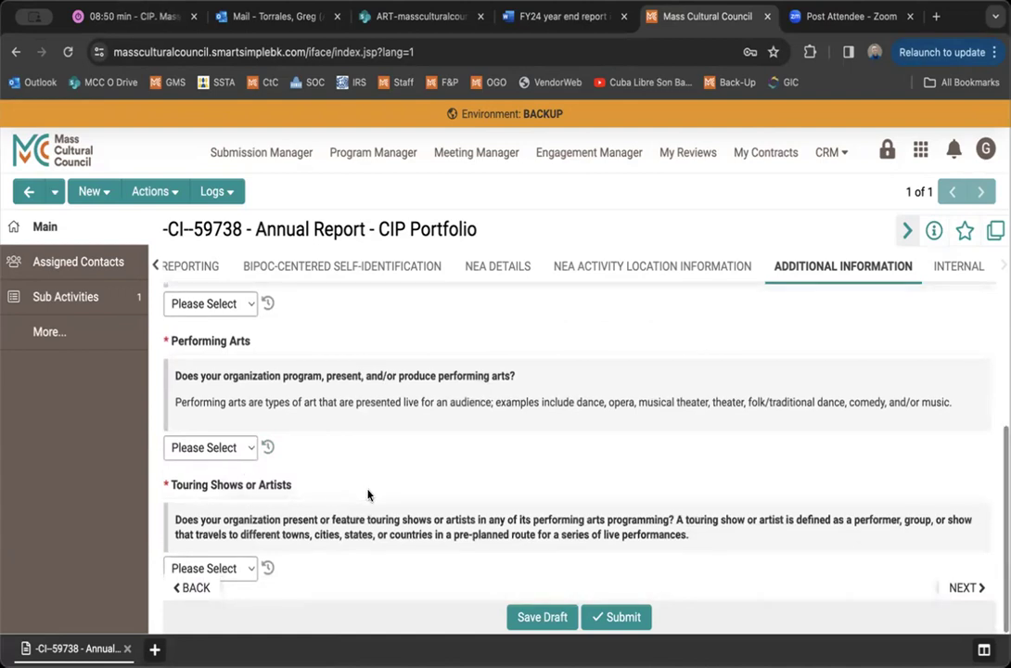